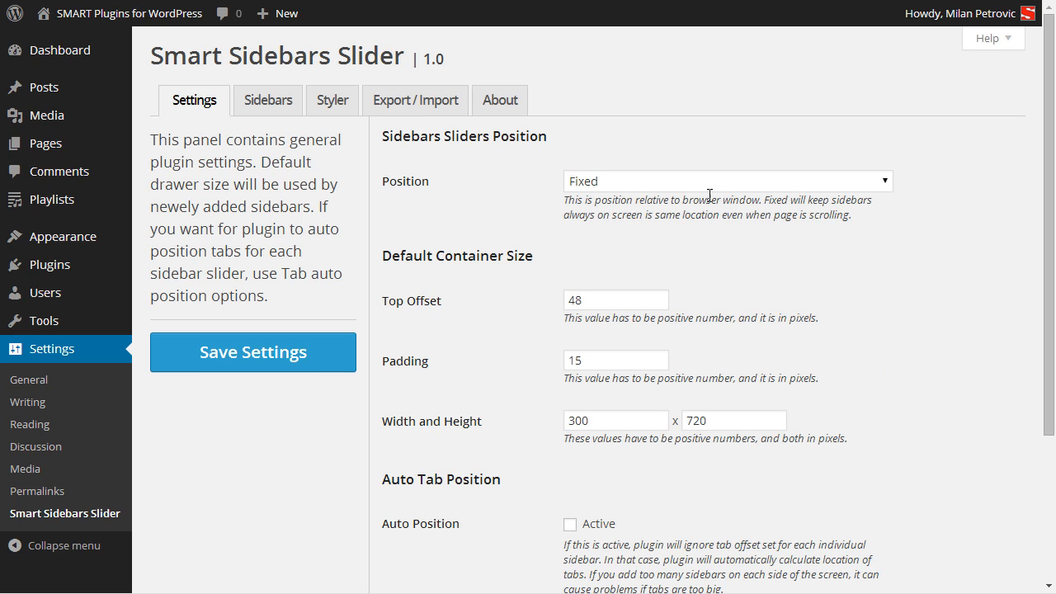
Review the plugin's general settings, including the slider position options, default container size and auto tab position.
{"action": "left_click", "coordinate": [677, 182]}
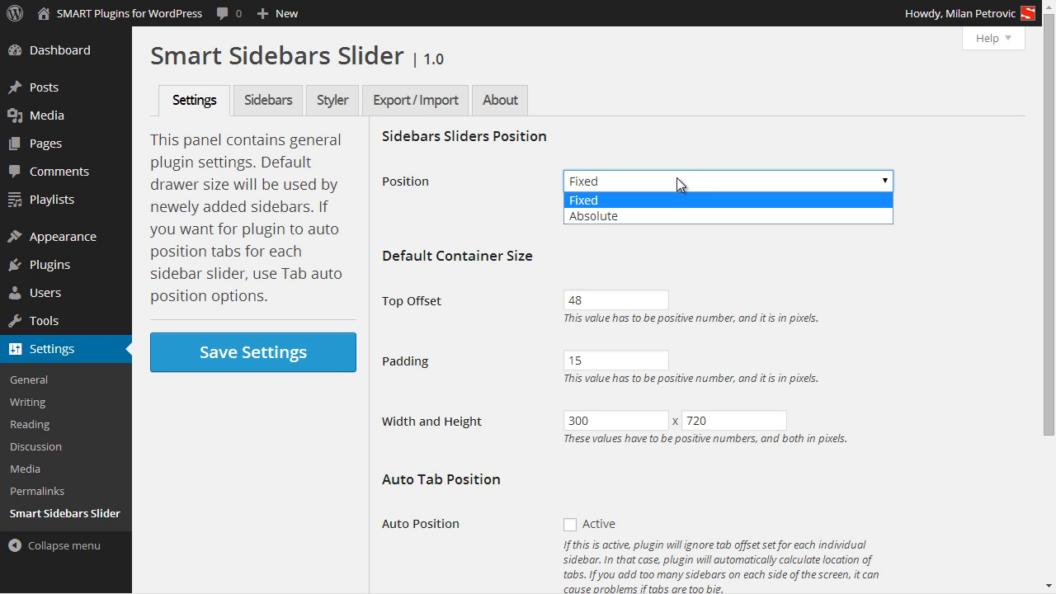
{"action": "left_click", "coordinate": [677, 178]}
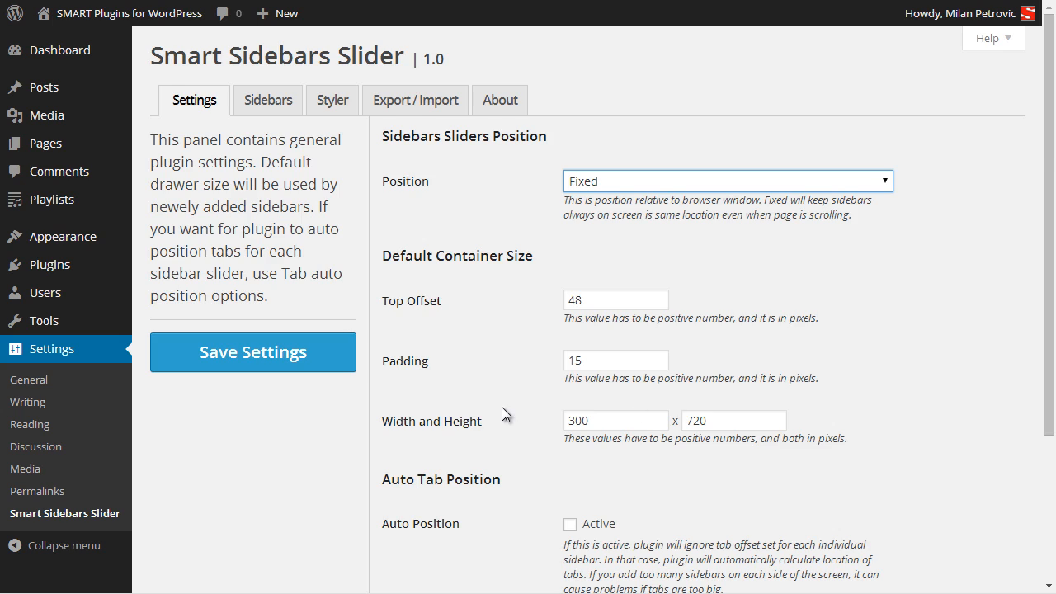
{"action": "scroll", "coordinate": [502, 412], "scroll_direction": "down", "scroll_amount": 3}
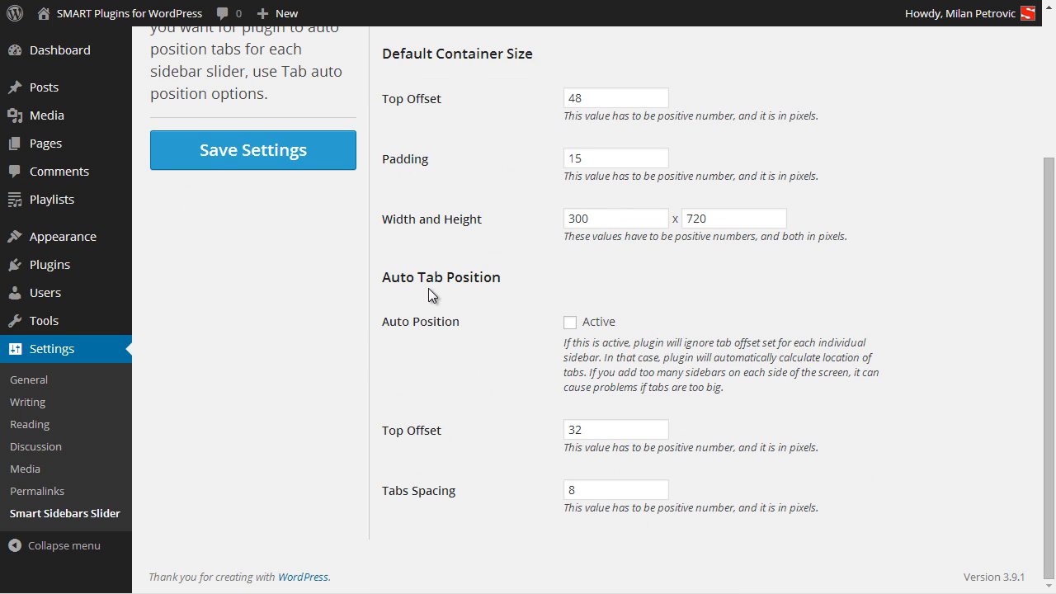
{"action": "scroll", "coordinate": [429, 295], "scroll_direction": "up", "scroll_amount": 3}
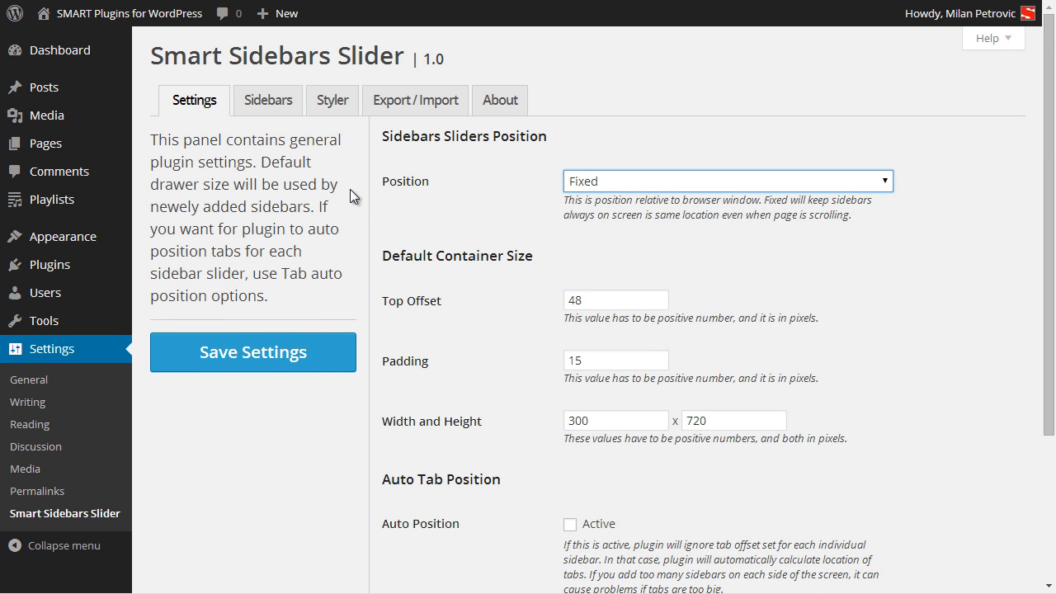
Start a new slider sidebar and check the choices offered for its style and screen location.
{"action": "left_click", "coordinate": [261, 106]}
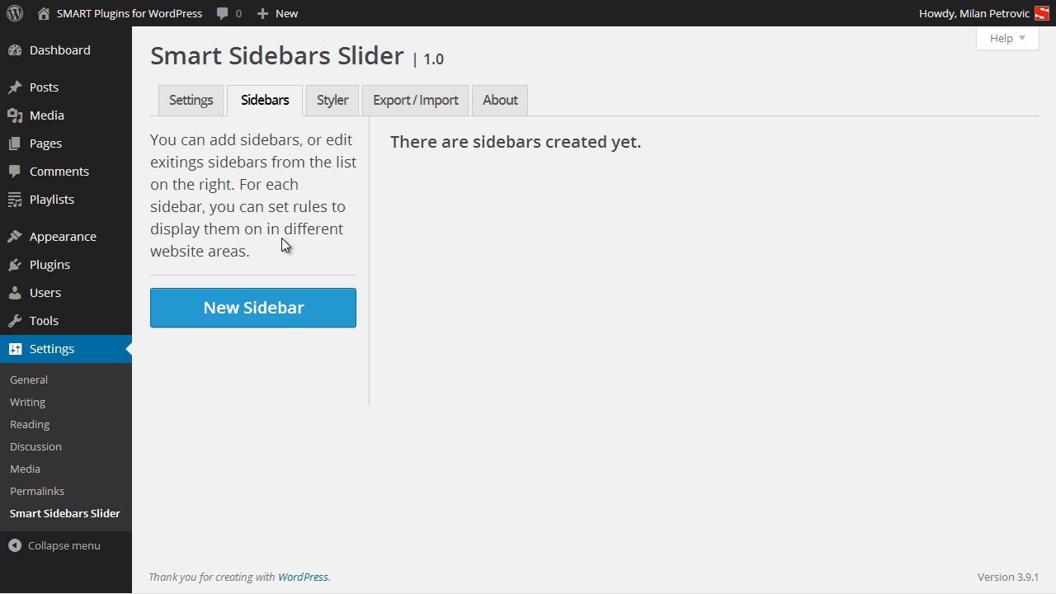
{"action": "left_click", "coordinate": [281, 309]}
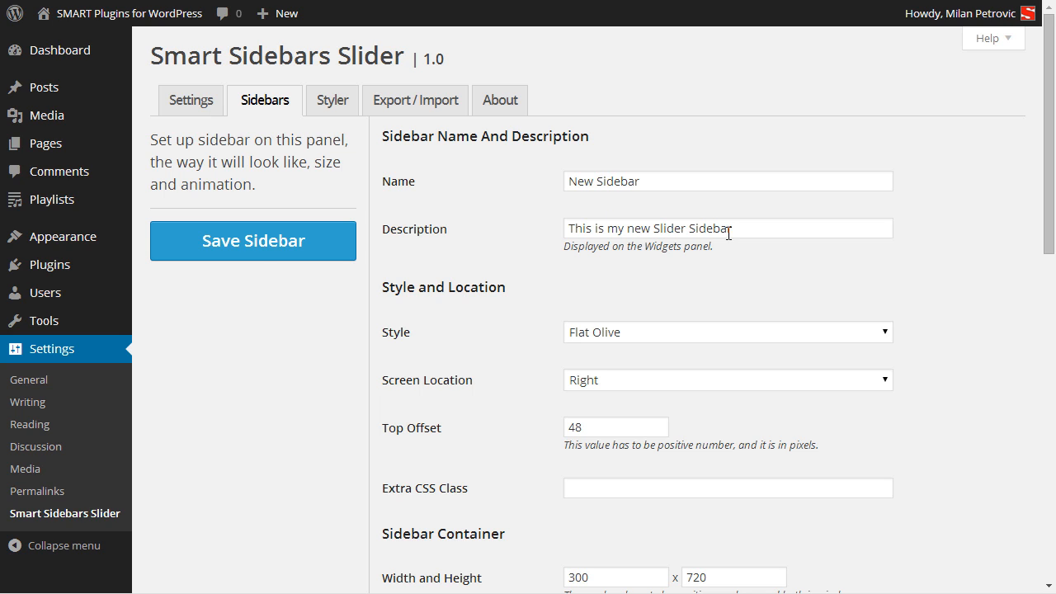
{"action": "mouse_move", "coordinate": [33, 243]}
{"action": "scroll", "coordinate": [497, 268], "scroll_direction": "down", "scroll_amount": 1}
{"action": "left_click", "coordinate": [665, 252]}
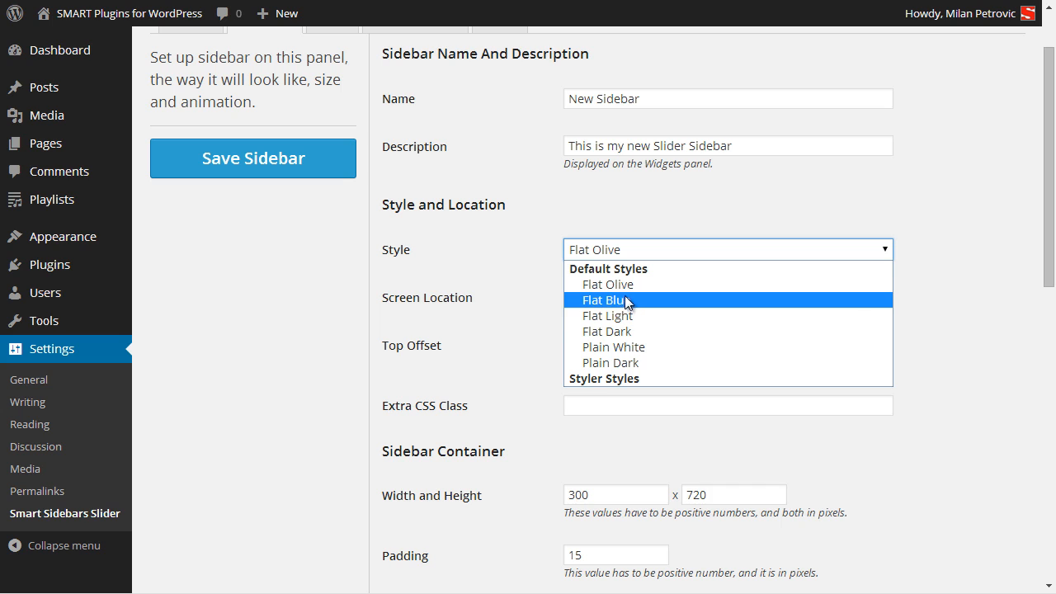
{"action": "left_click", "coordinate": [471, 286]}
{"action": "scroll", "coordinate": [470, 282], "scroll_direction": "up", "scroll_amount": 1}
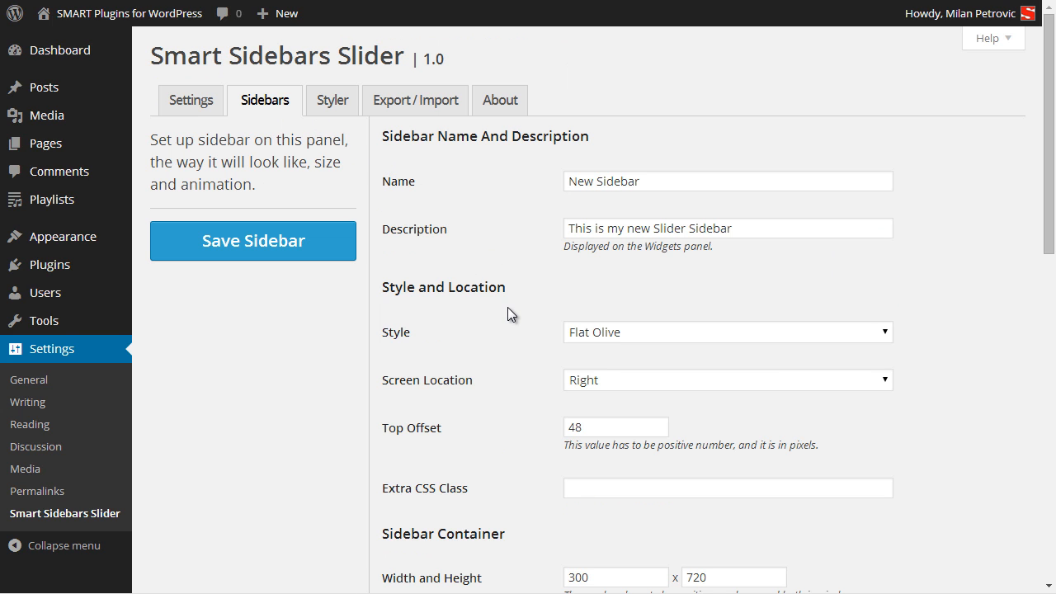
{"action": "left_click", "coordinate": [619, 387]}
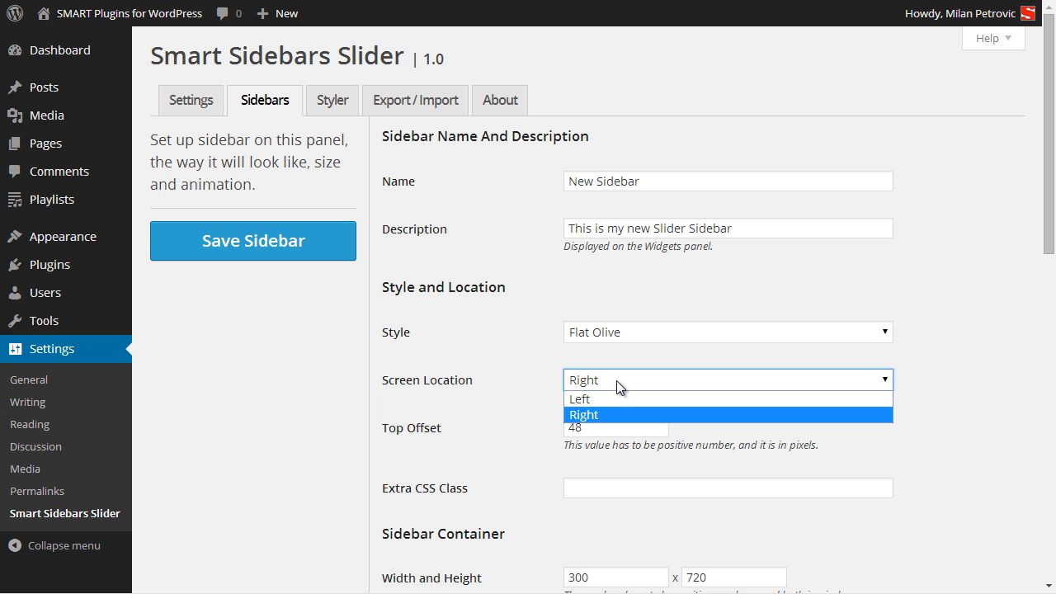
{"action": "left_click", "coordinate": [525, 351]}
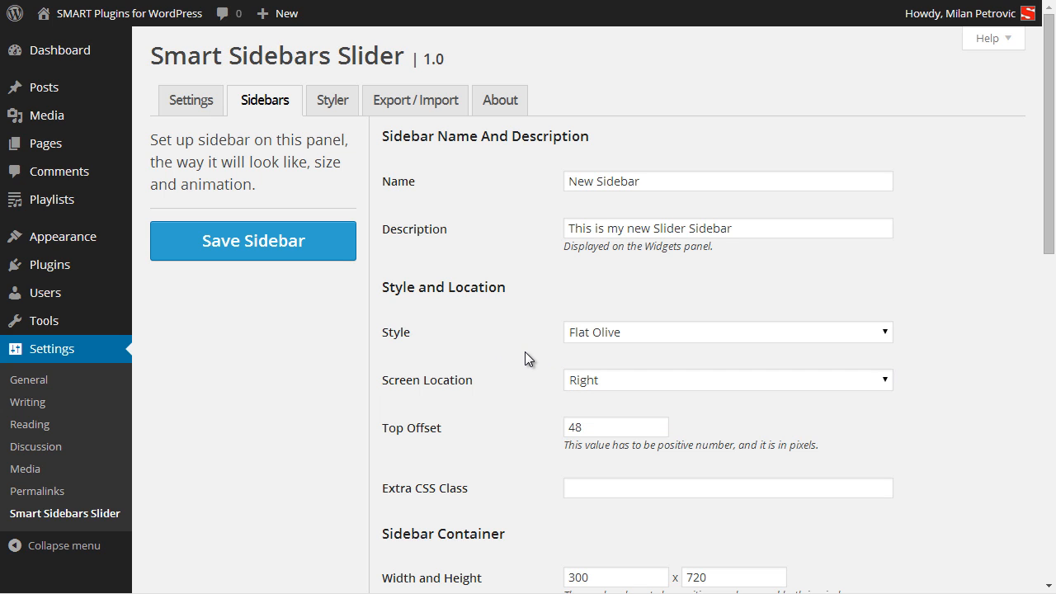
Examine the new sidebar's extra CSS class fields and its container, tab and slider animation settings.
{"action": "scroll", "coordinate": [541, 346], "scroll_direction": "down", "scroll_amount": 2}
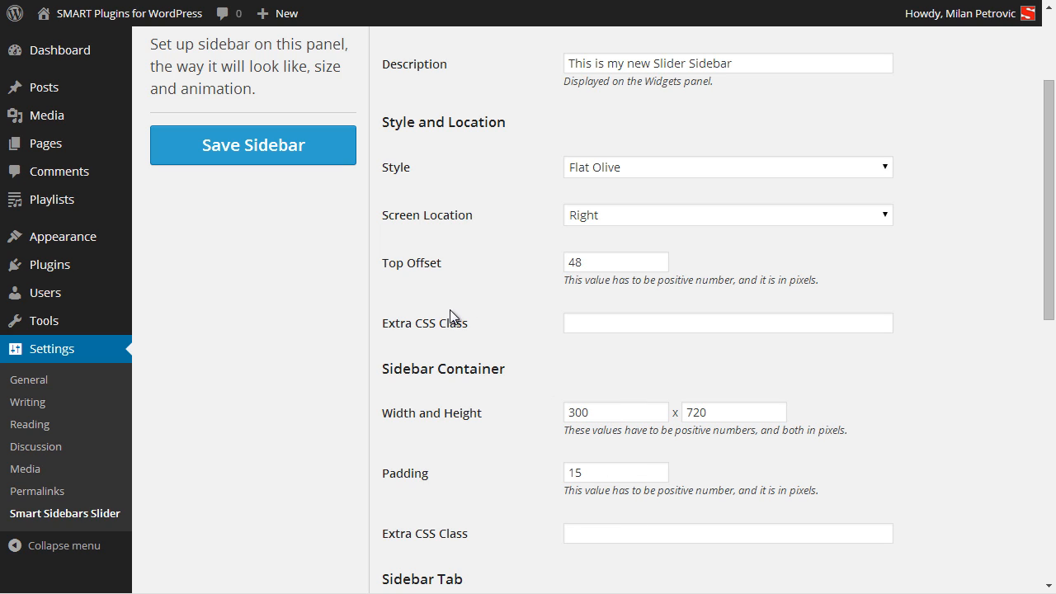
{"action": "left_click", "coordinate": [586, 326]}
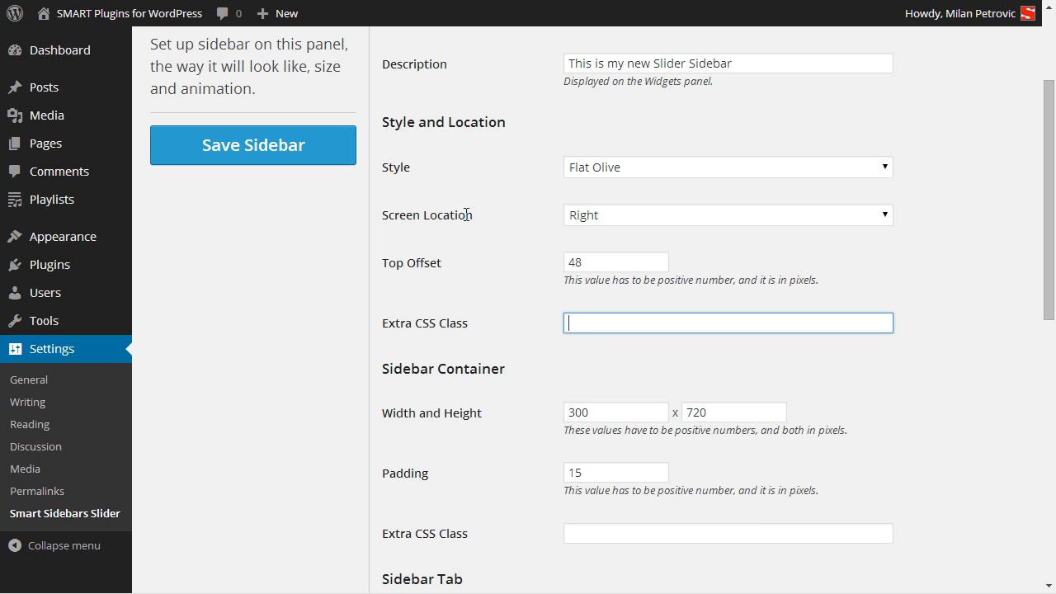
{"action": "scroll", "coordinate": [466, 214], "scroll_direction": "down", "scroll_amount": 3}
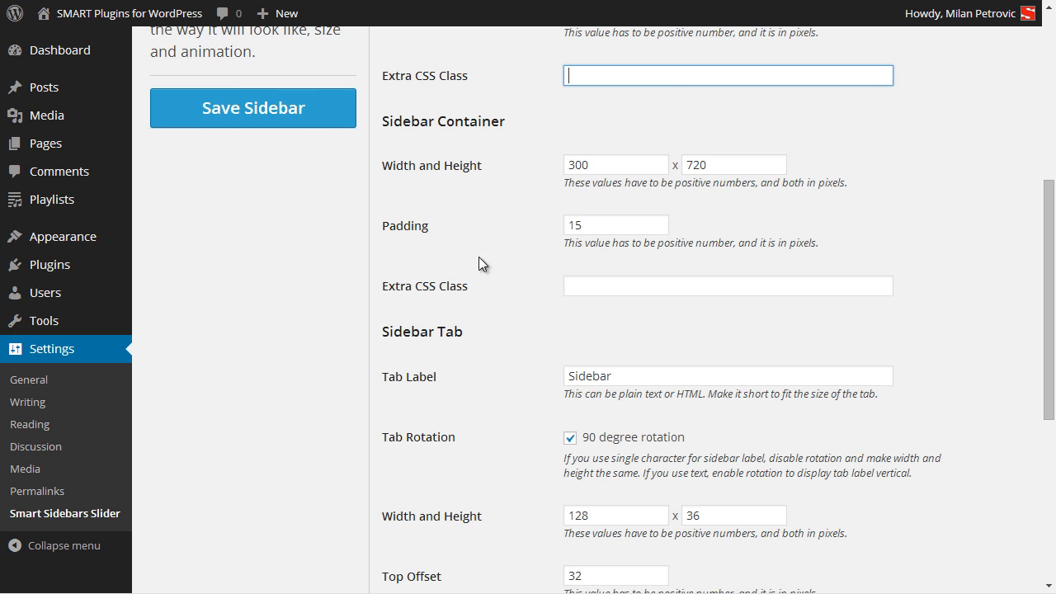
{"action": "left_click", "coordinate": [606, 285]}
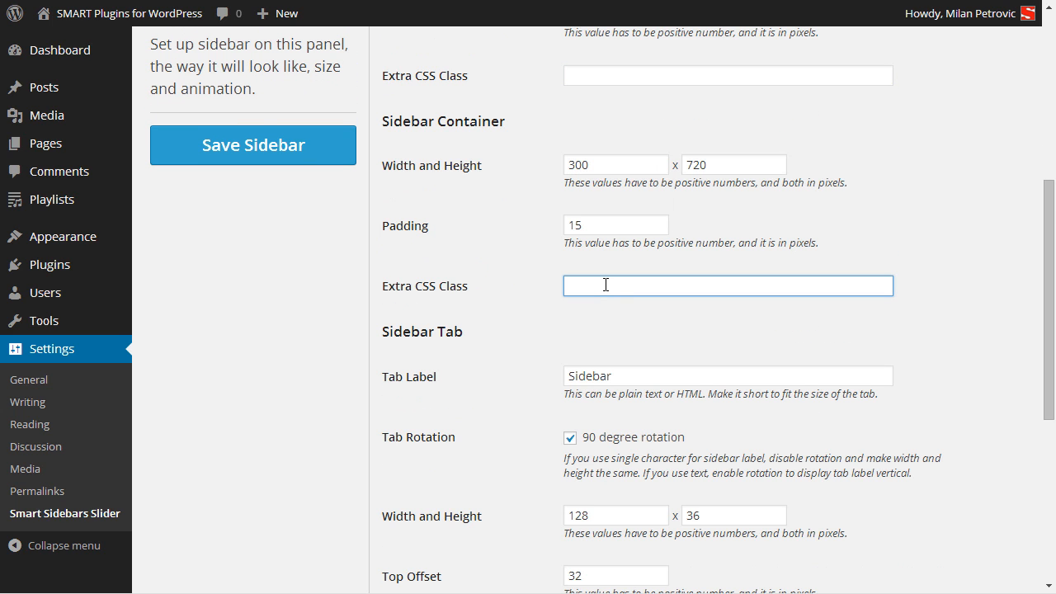
{"action": "scroll", "coordinate": [606, 285], "scroll_direction": "down", "scroll_amount": 1}
{"action": "left_click", "coordinate": [606, 561]}
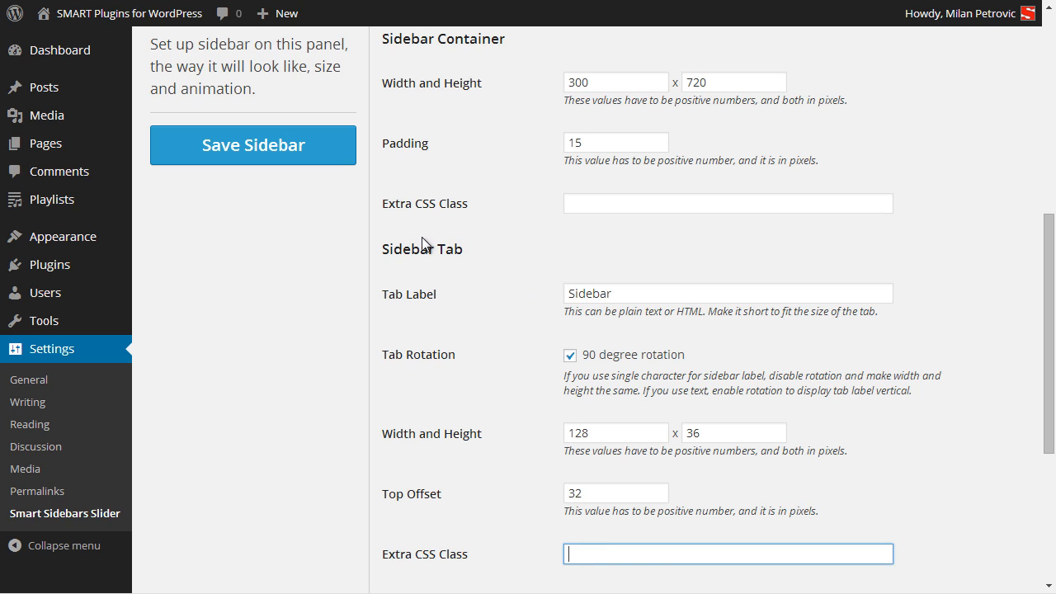
{"action": "left_click", "coordinate": [662, 298]}
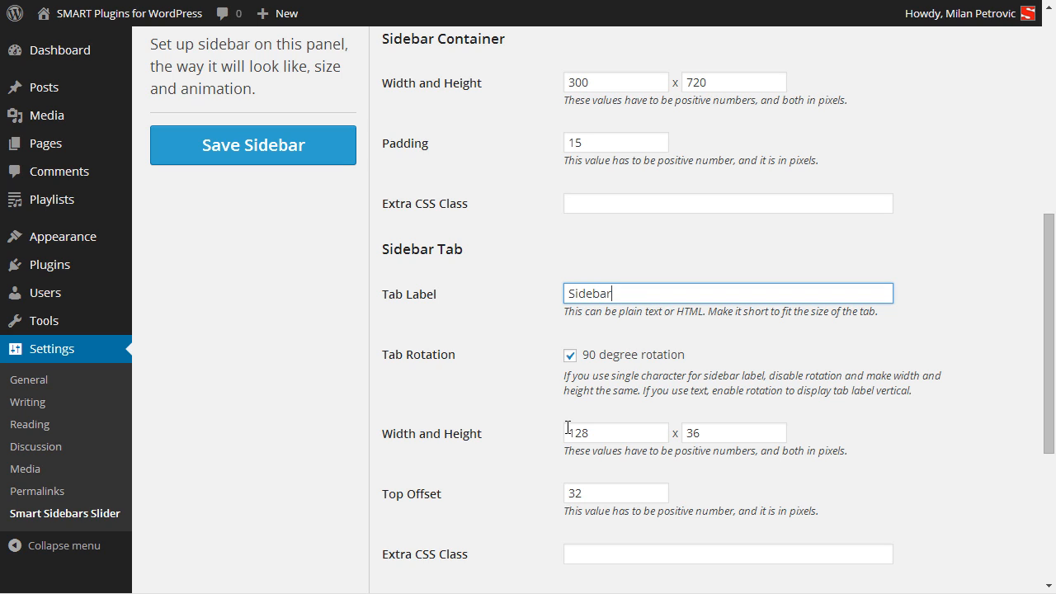
{"action": "scroll", "coordinate": [528, 347], "scroll_direction": "down", "scroll_amount": 1}
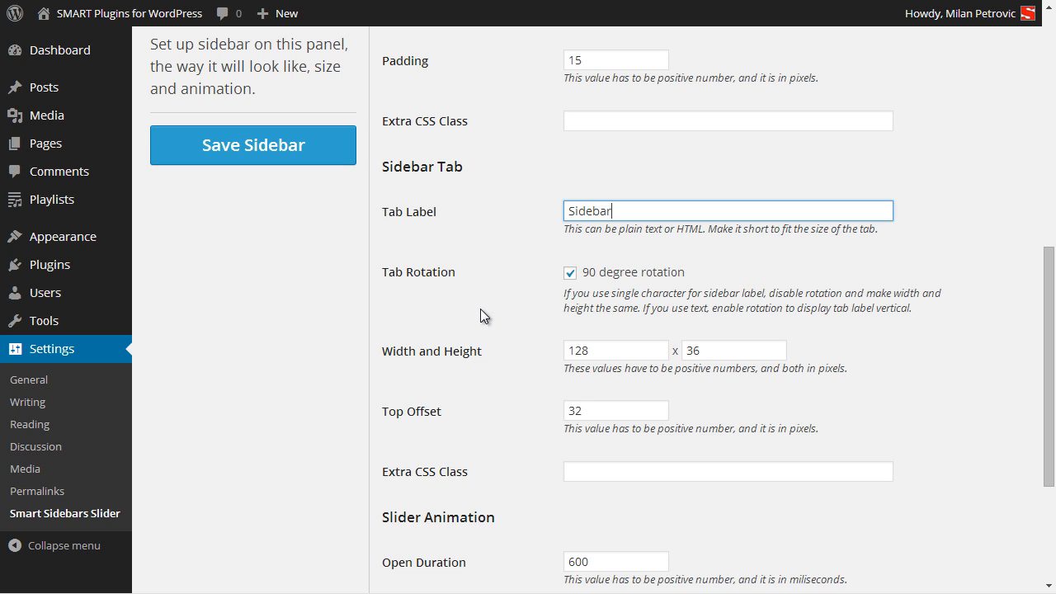
{"action": "scroll", "coordinate": [484, 316], "scroll_direction": "down", "scroll_amount": 3}
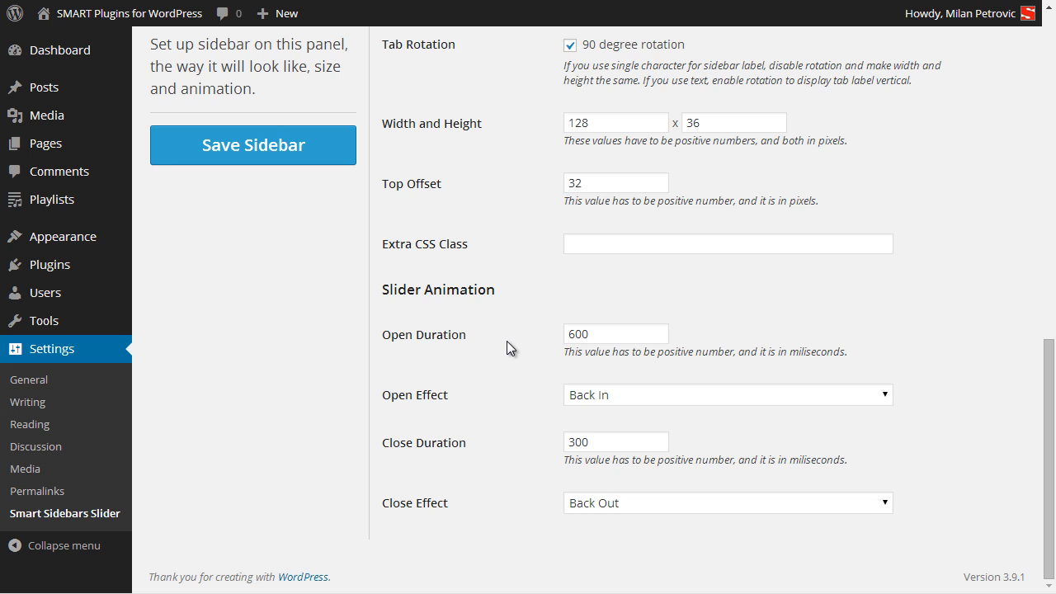
Save the new sidebar with its default settings and return to the list of sidebars.
{"action": "scroll", "coordinate": [506, 341], "scroll_direction": "up", "scroll_amount": 10}
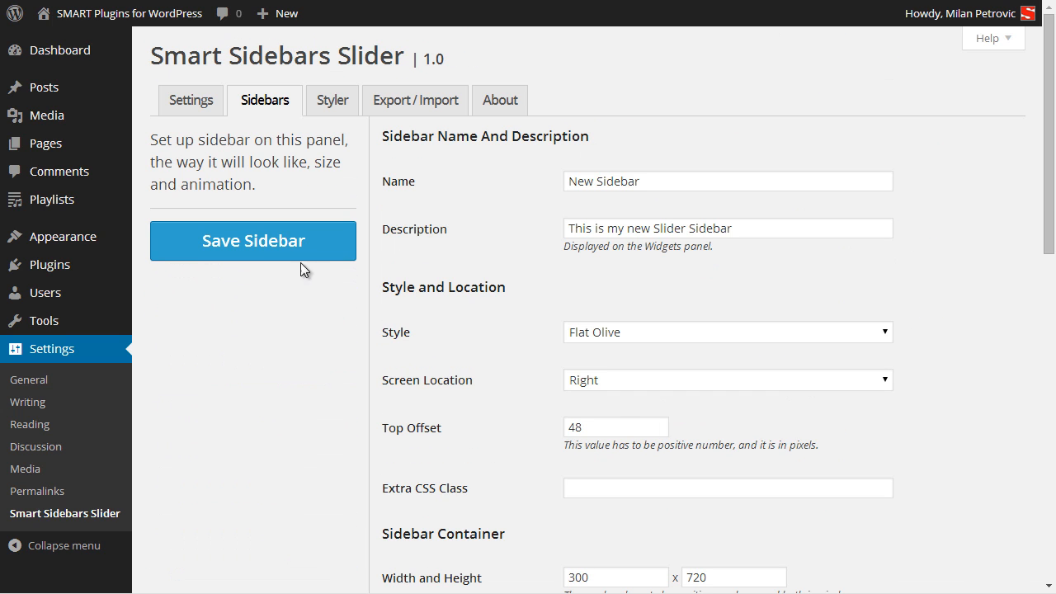
{"action": "left_click", "coordinate": [290, 255]}
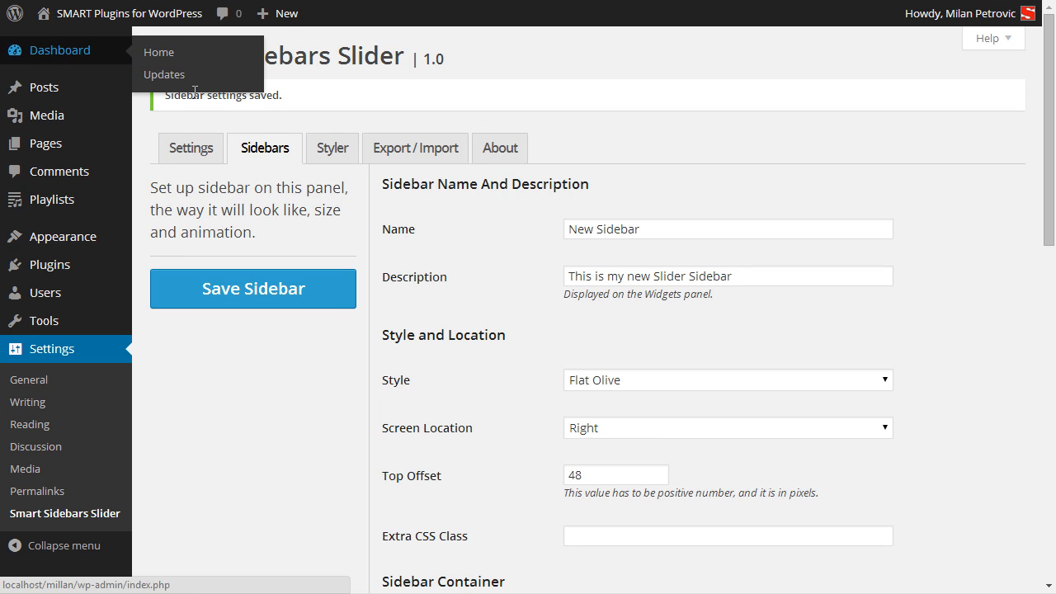
{"action": "left_click", "coordinate": [279, 146]}
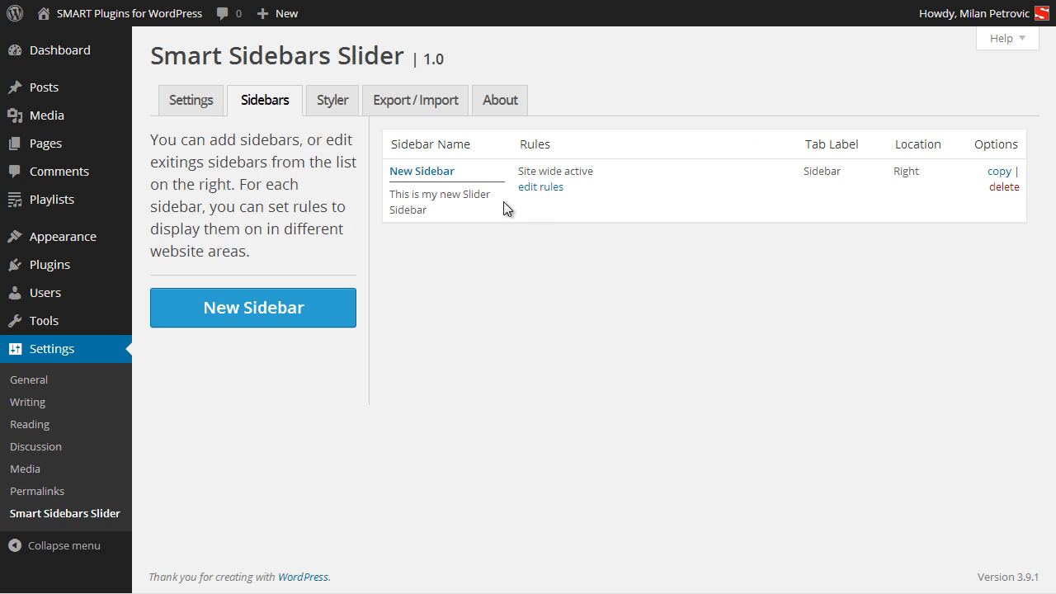
Add the Pages and Archives widgets to the New Sidebar widget area.
{"action": "mouse_move", "coordinate": [19, 235]}
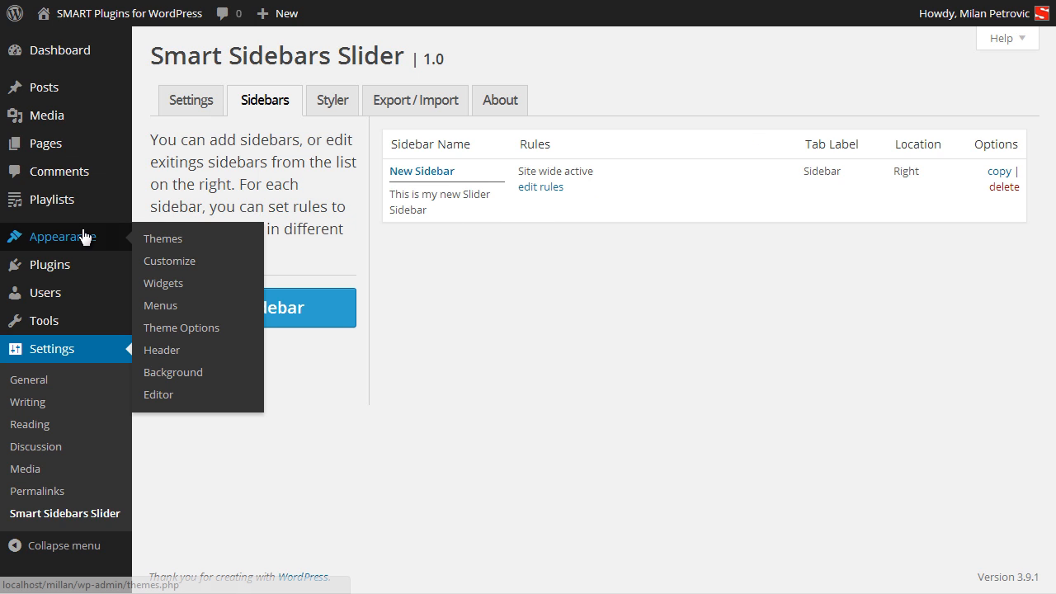
{"action": "left_click", "coordinate": [186, 284]}
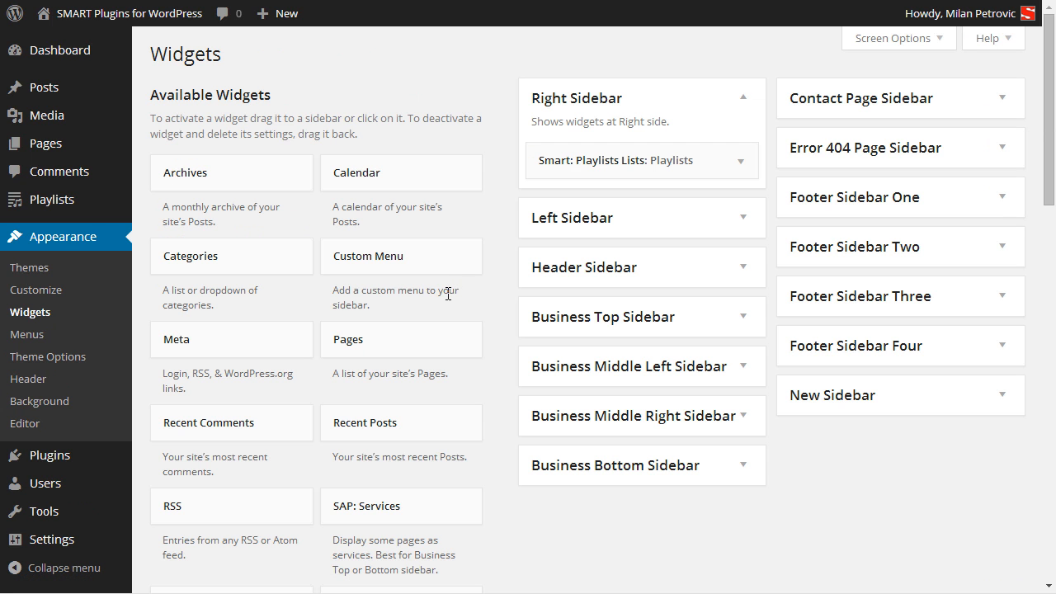
{"action": "left_click", "coordinate": [1002, 397]}
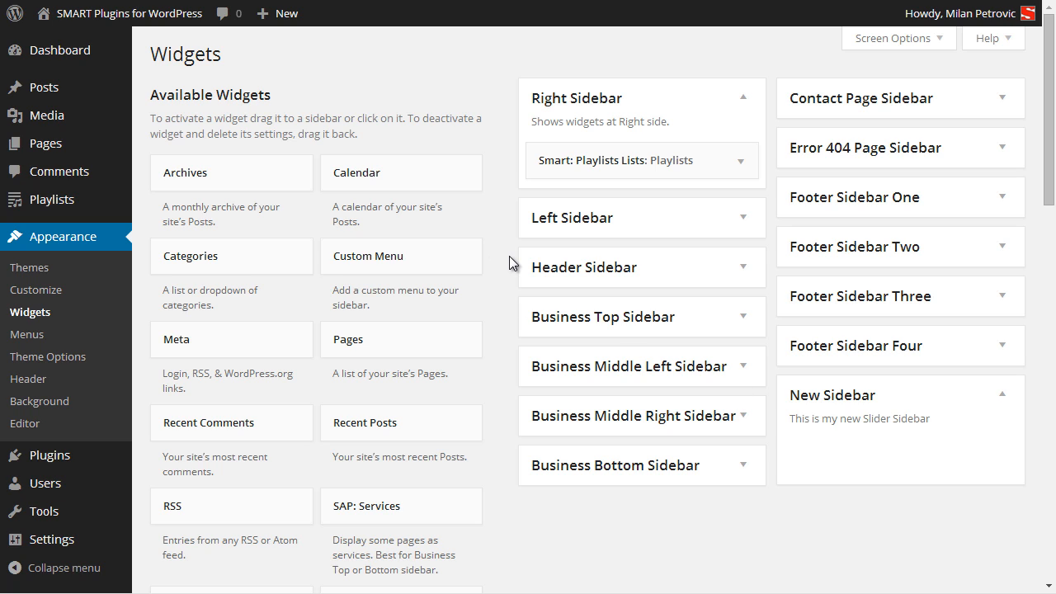
{"action": "left_click_drag", "start_coordinate": [367, 335], "coordinate": [876, 415]}
{"action": "left_click", "coordinate": [911, 448]}
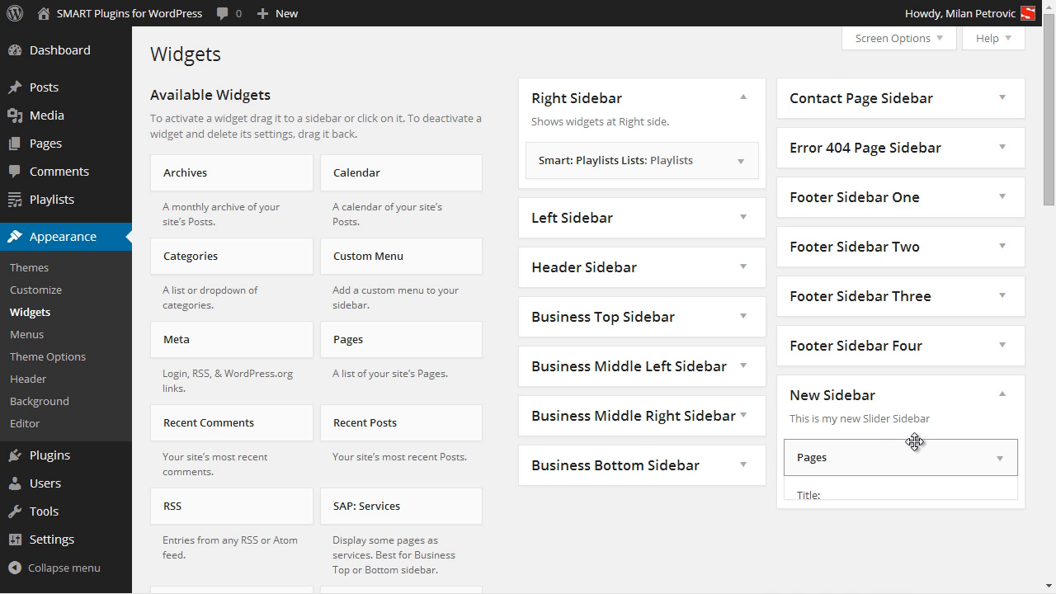
{"action": "left_click_drag", "start_coordinate": [228, 183], "coordinate": [867, 483]}
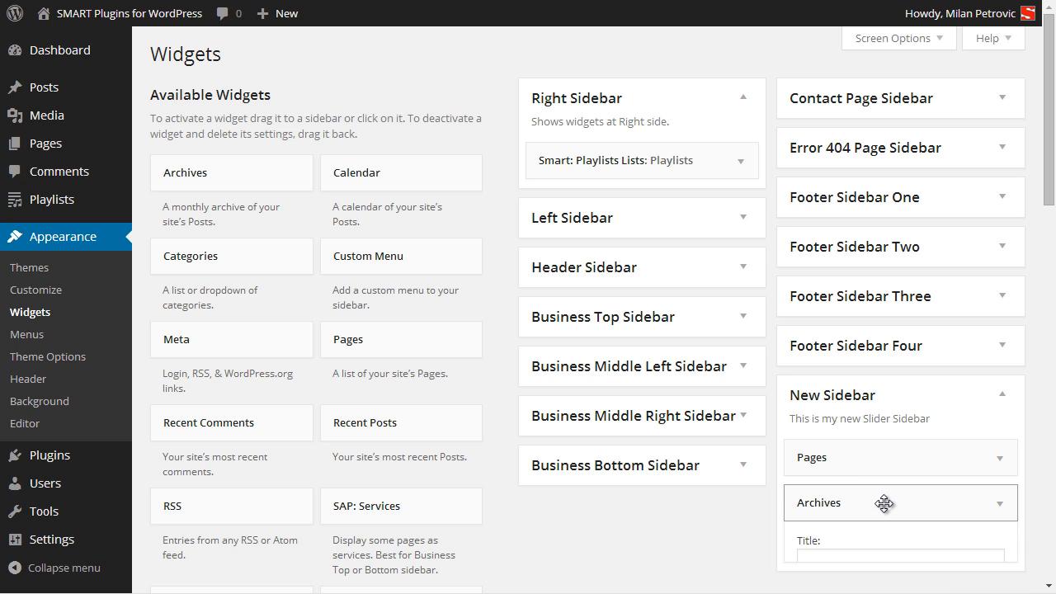
{"action": "left_click", "coordinate": [884, 504]}
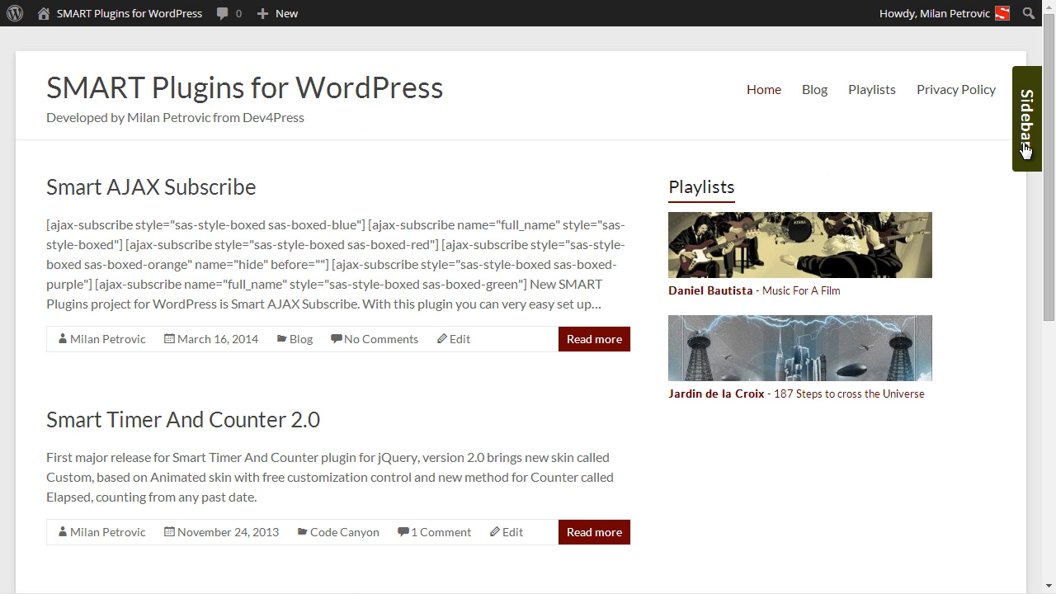
Scroll through the site's front page to check how the slider tab behaves.
{"action": "scroll", "coordinate": [970, 188], "scroll_direction": "down", "scroll_amount": 3}
{"action": "scroll", "coordinate": [967, 180], "scroll_direction": "up", "scroll_amount": 2}
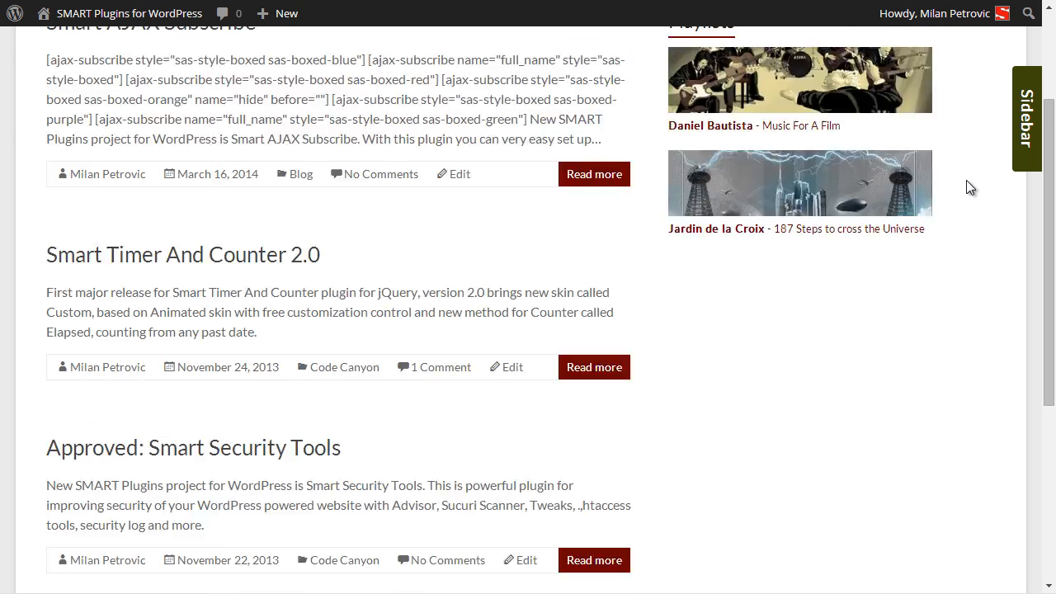
{"action": "scroll", "coordinate": [966, 180], "scroll_direction": "down", "scroll_amount": 4}
{"action": "scroll", "coordinate": [966, 180], "scroll_direction": "up", "scroll_amount": 6}
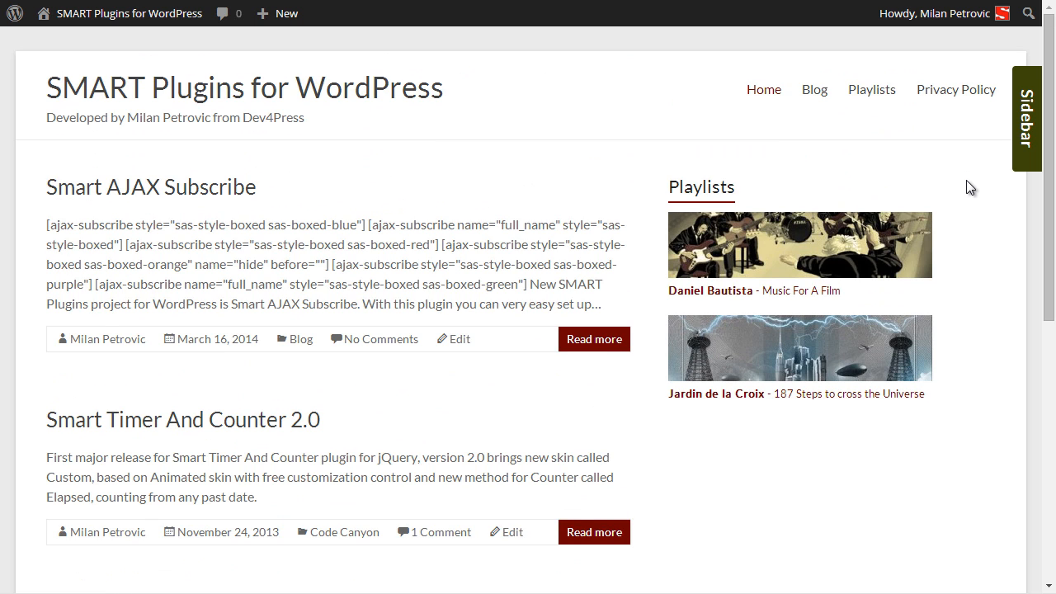
Slide the sidebar open on the front page and look through its Pages and Archives lists.
{"action": "left_click", "coordinate": [1022, 155]}
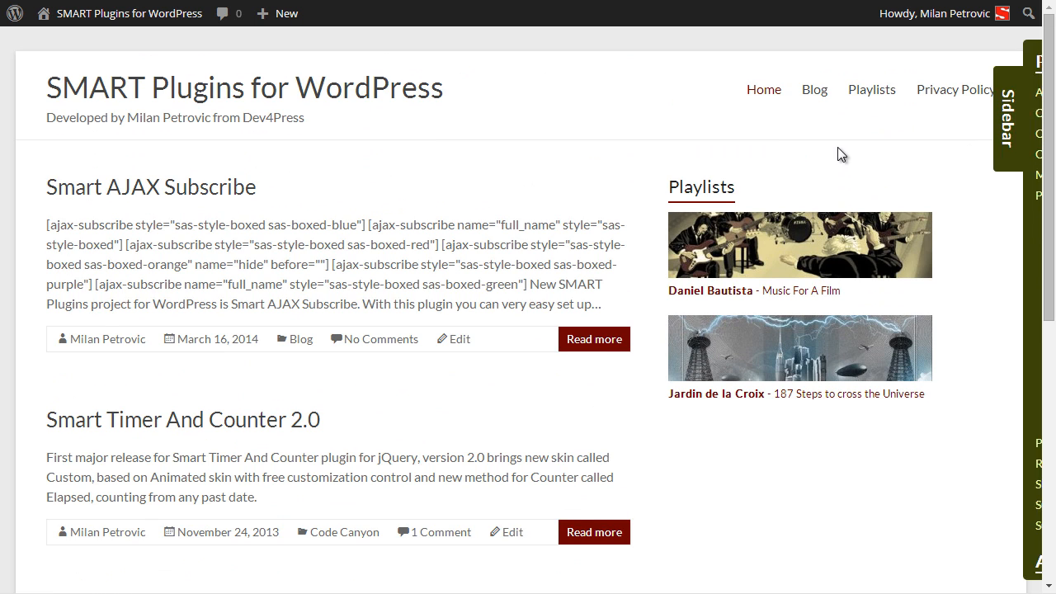
{"action": "scroll", "coordinate": [921, 159], "scroll_direction": "down", "scroll_amount": 4}
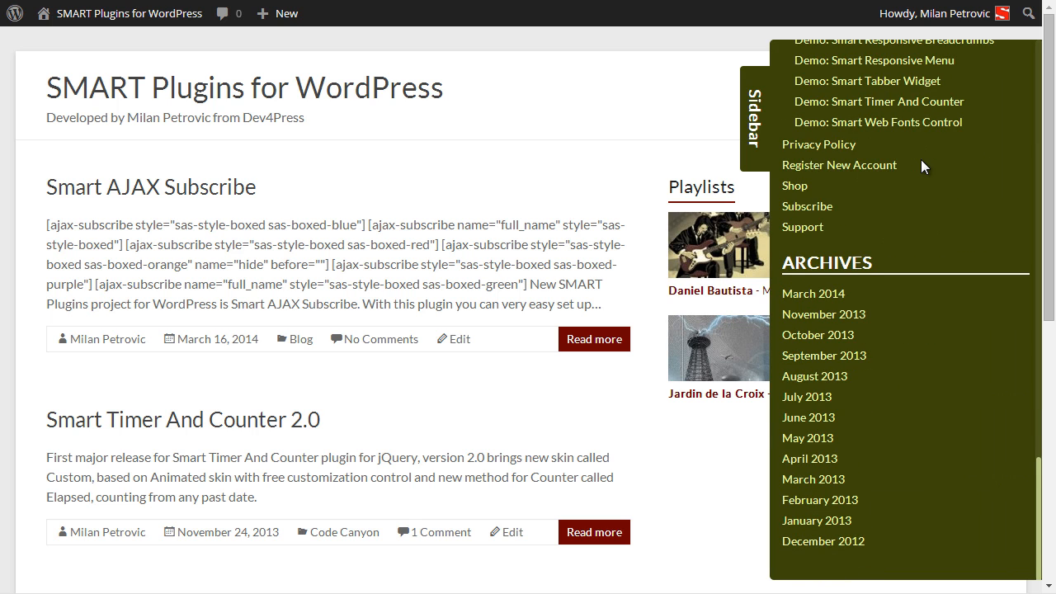
{"action": "scroll", "coordinate": [921, 161], "scroll_direction": "up", "scroll_amount": 1}
{"action": "scroll", "coordinate": [922, 165], "scroll_direction": "up", "scroll_amount": 3}
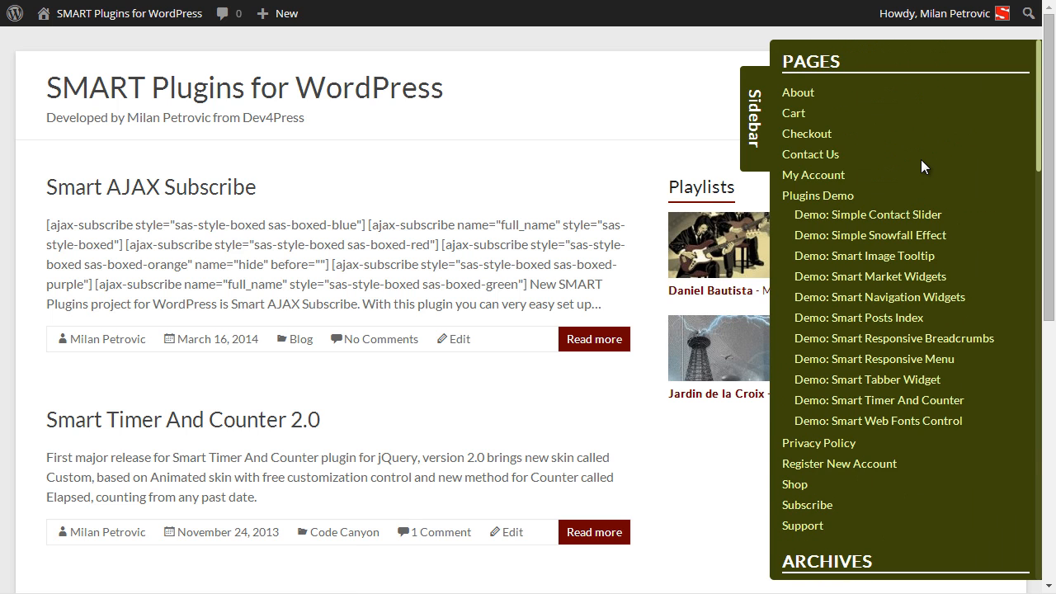
{"action": "scroll", "coordinate": [921, 165], "scroll_direction": "down", "scroll_amount": 3}
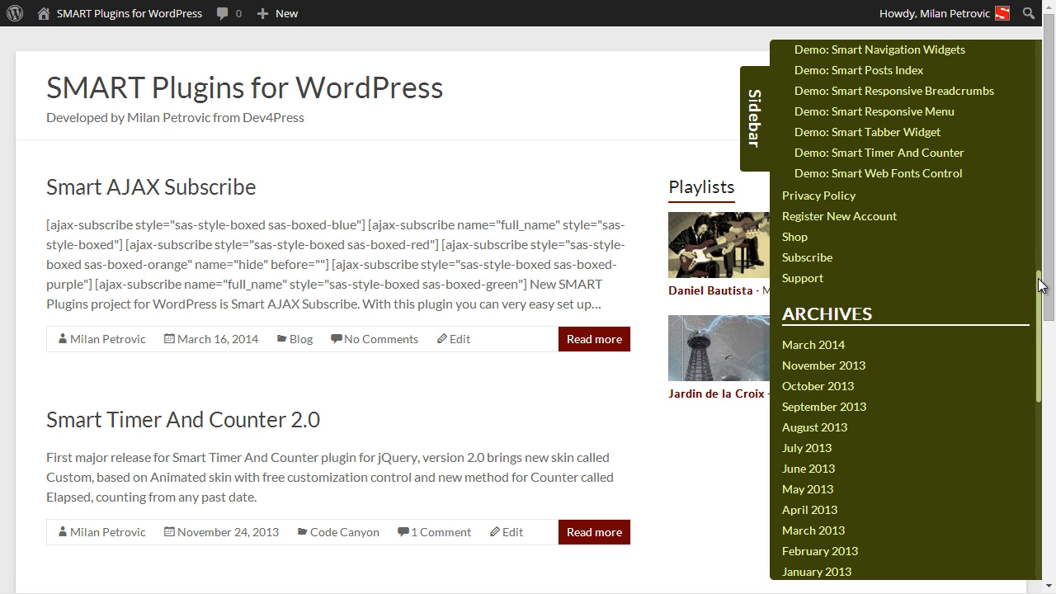
{"action": "left_click_drag", "start_coordinate": [1038, 313], "coordinate": [1031, 486]}
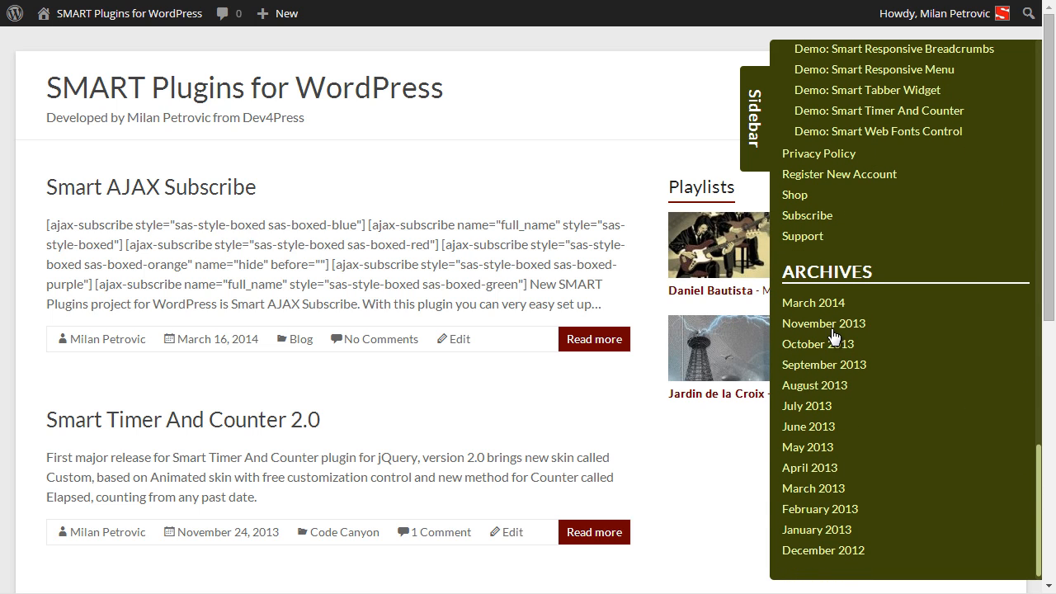
{"action": "scroll", "coordinate": [817, 326], "scroll_direction": "down", "scroll_amount": 1}
{"action": "scroll", "coordinate": [806, 312], "scroll_direction": "up", "scroll_amount": 4}
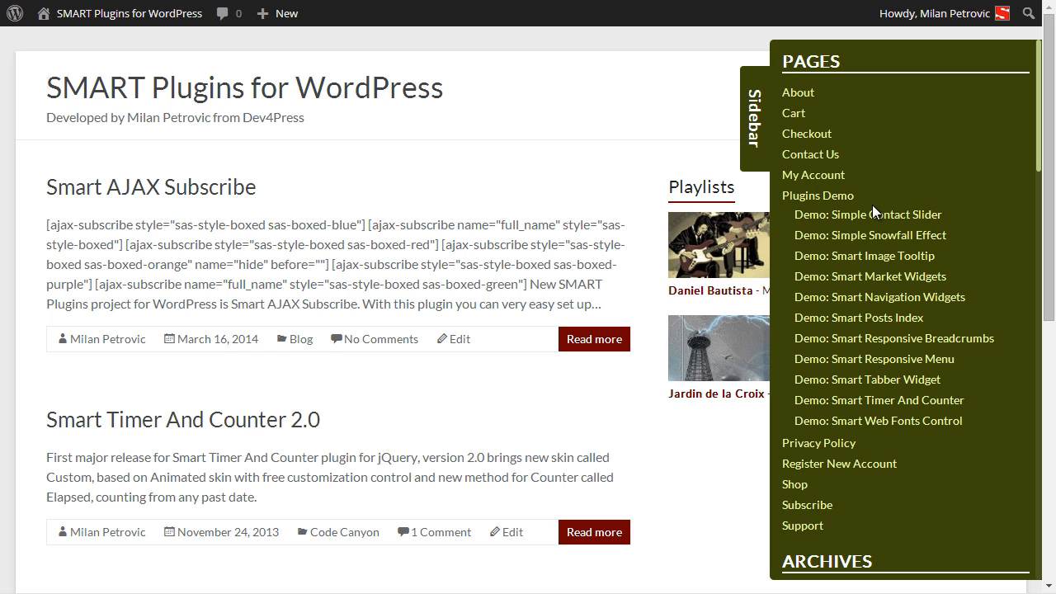
Scroll down and back up inside the open slider sidebar and slide it closed.
{"action": "scroll", "coordinate": [872, 204], "scroll_direction": "down", "scroll_amount": 4}
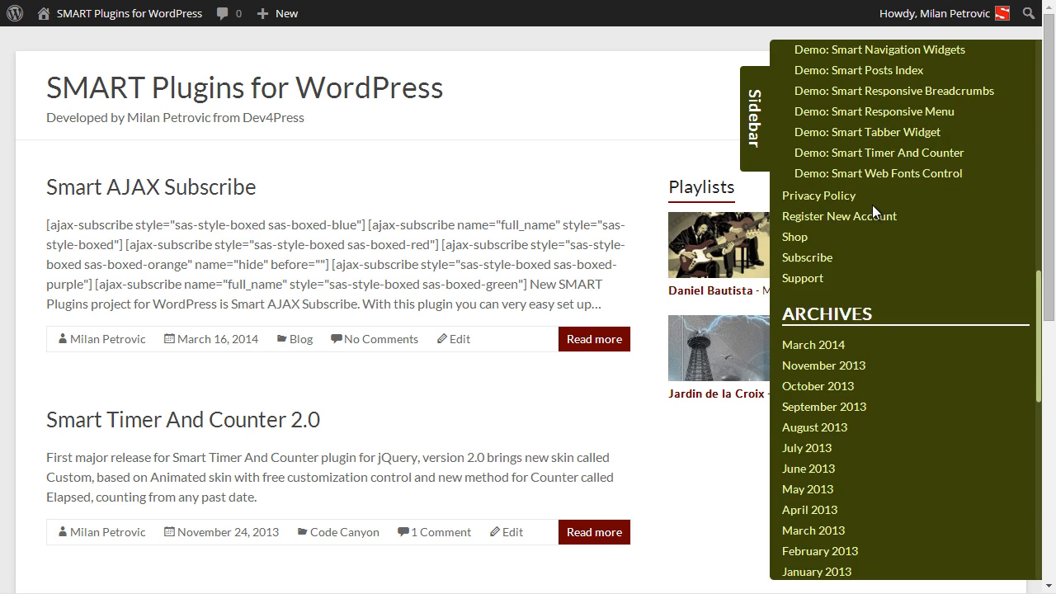
{"action": "scroll", "coordinate": [873, 205], "scroll_direction": "up", "scroll_amount": 5}
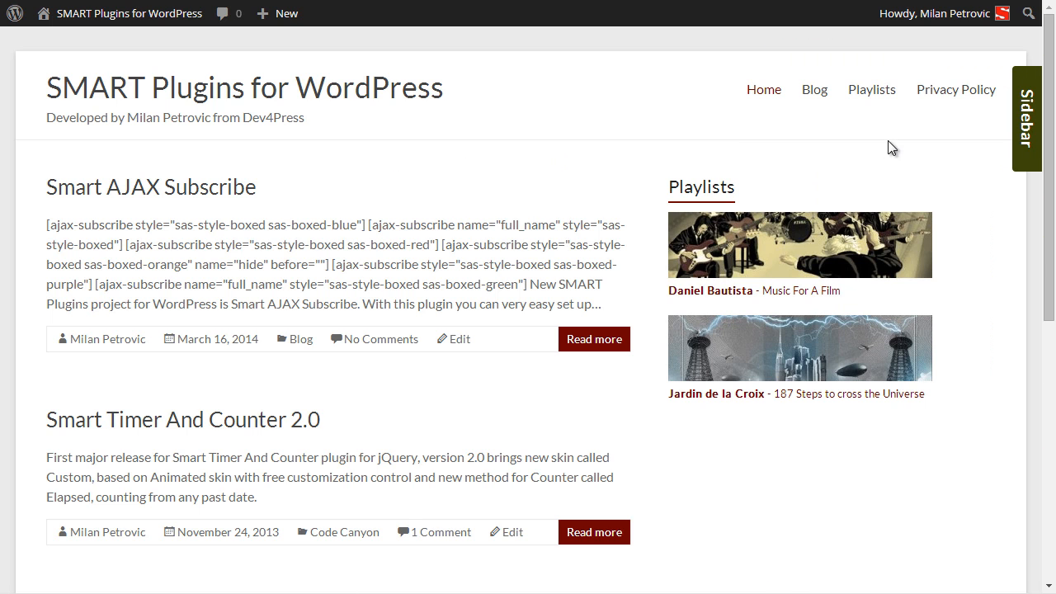
{"action": "mouse_move", "coordinate": [1027, 132]}
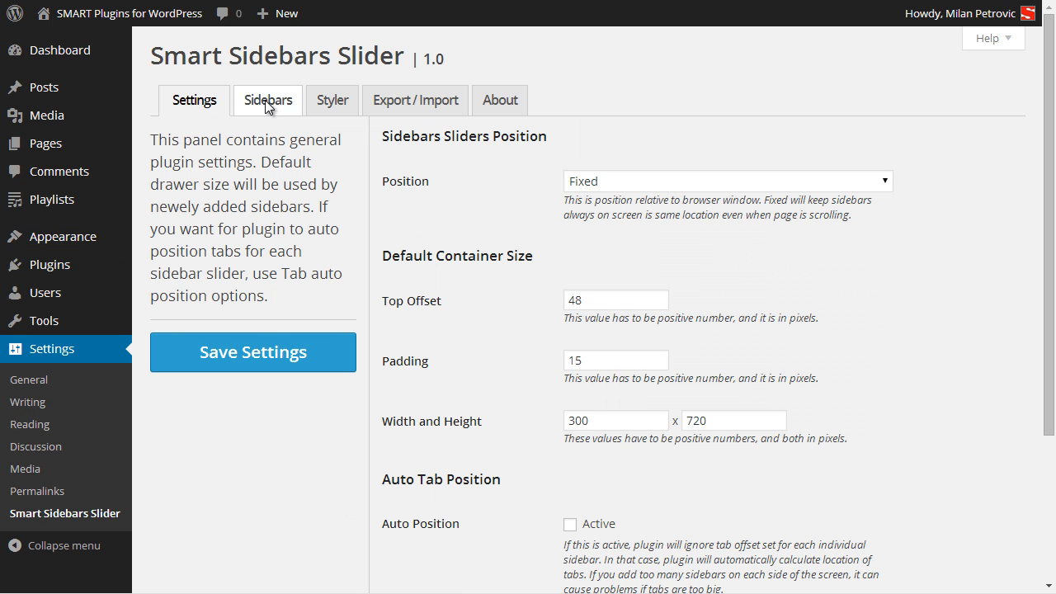
Start a new sidebar in the Smart Sidebars Slider settings and name it "Second Sidebar".
{"action": "left_click", "coordinate": [266, 103]}
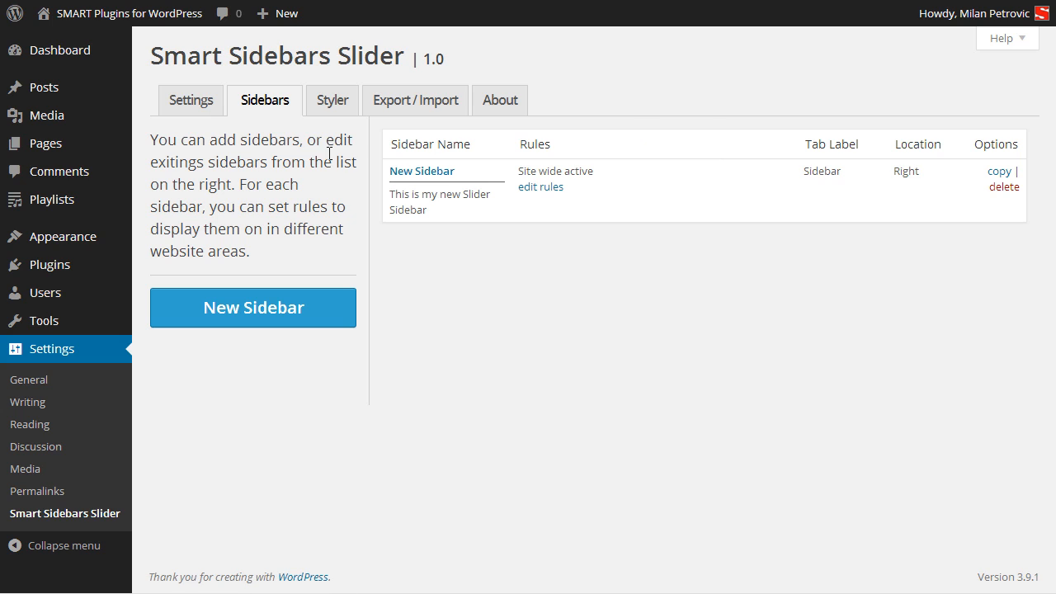
{"action": "left_click", "coordinate": [262, 308]}
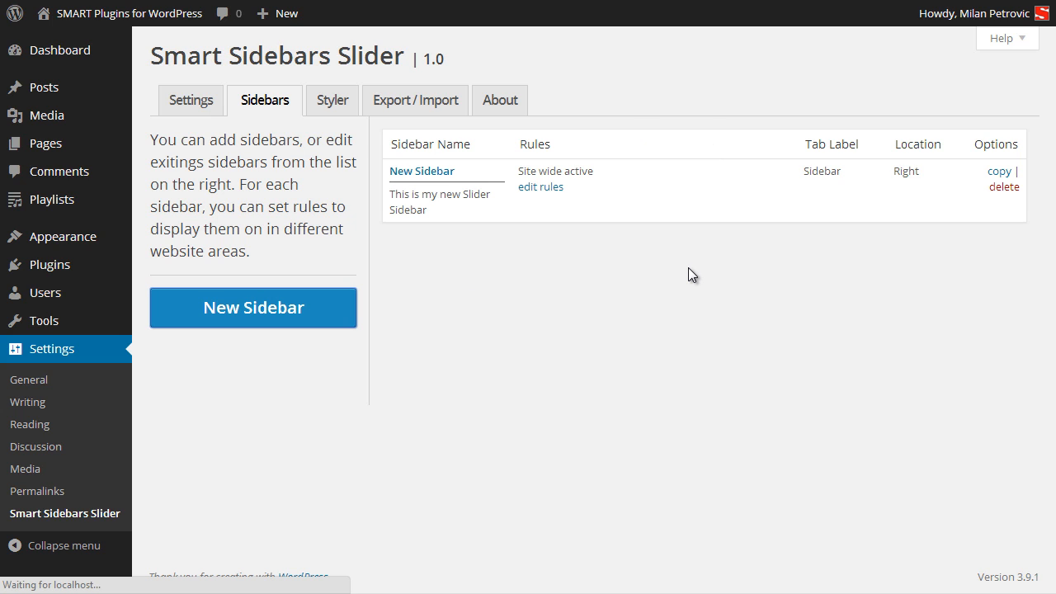
{"action": "left_click", "coordinate": [658, 182]}
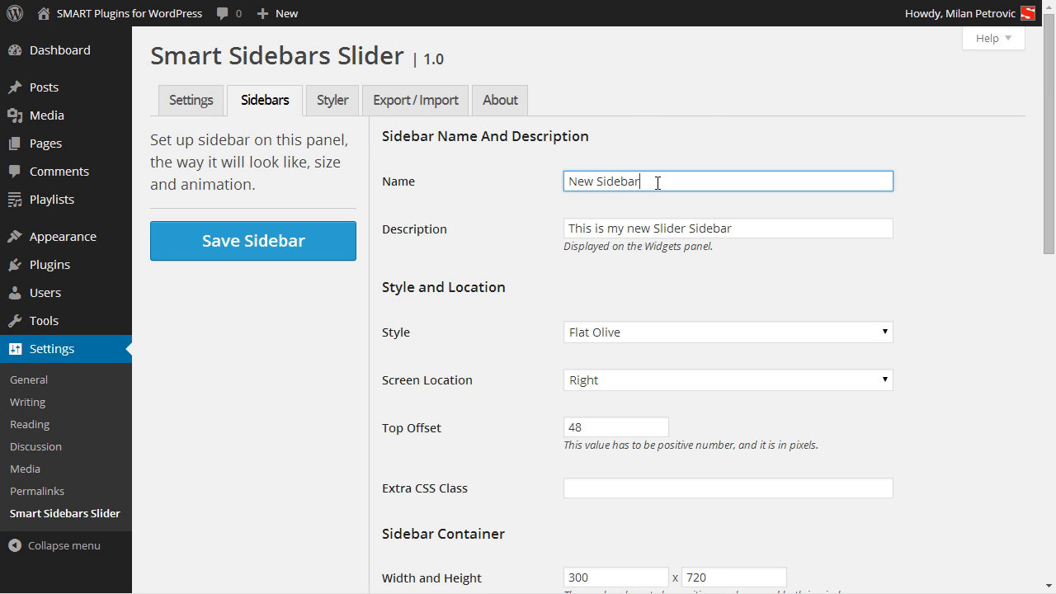
{"action": "key", "text": "Home"}
{"action": "key", "text": "ctrl+shift+Right"}
{"action": "type", "text": "Second"}
Set the second sidebar's style to Flat Blue and its screen location to Left.
{"action": "left_click", "coordinate": [670, 334]}
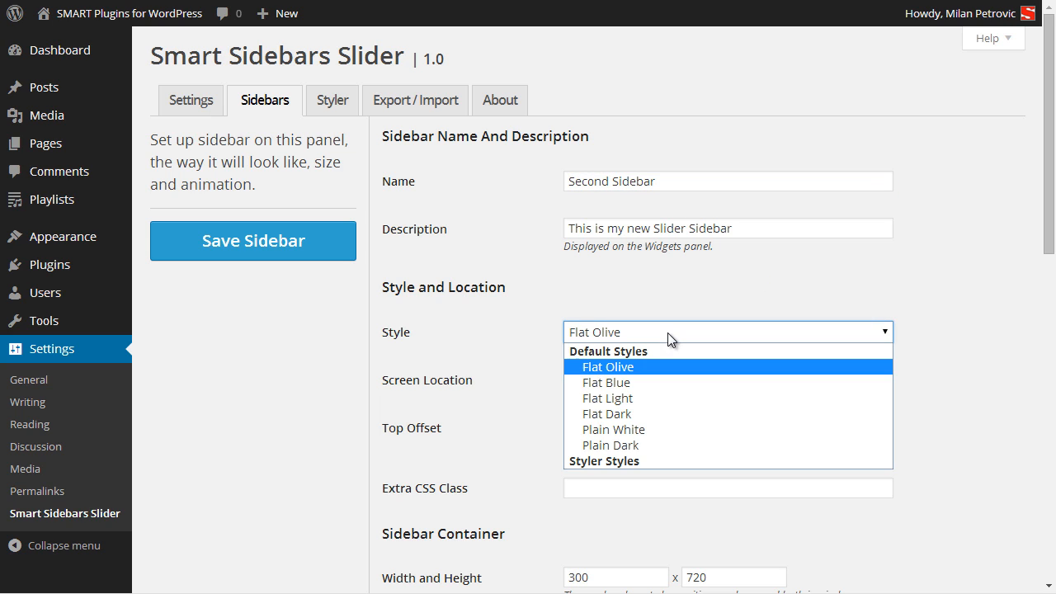
{"action": "left_click", "coordinate": [639, 388]}
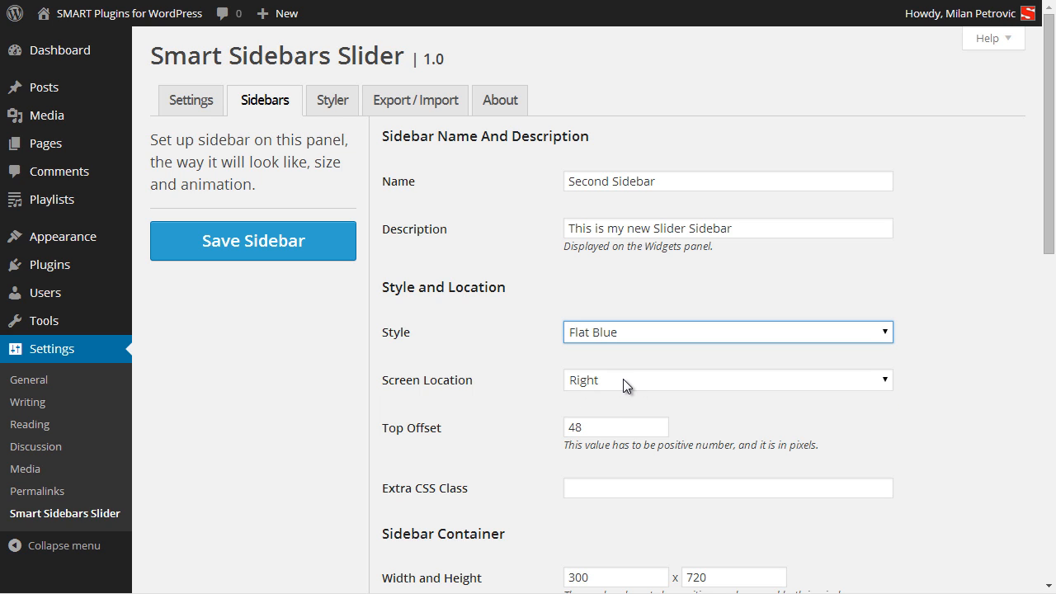
{"action": "left_click", "coordinate": [623, 378]}
{"action": "left_click", "coordinate": [609, 397]}
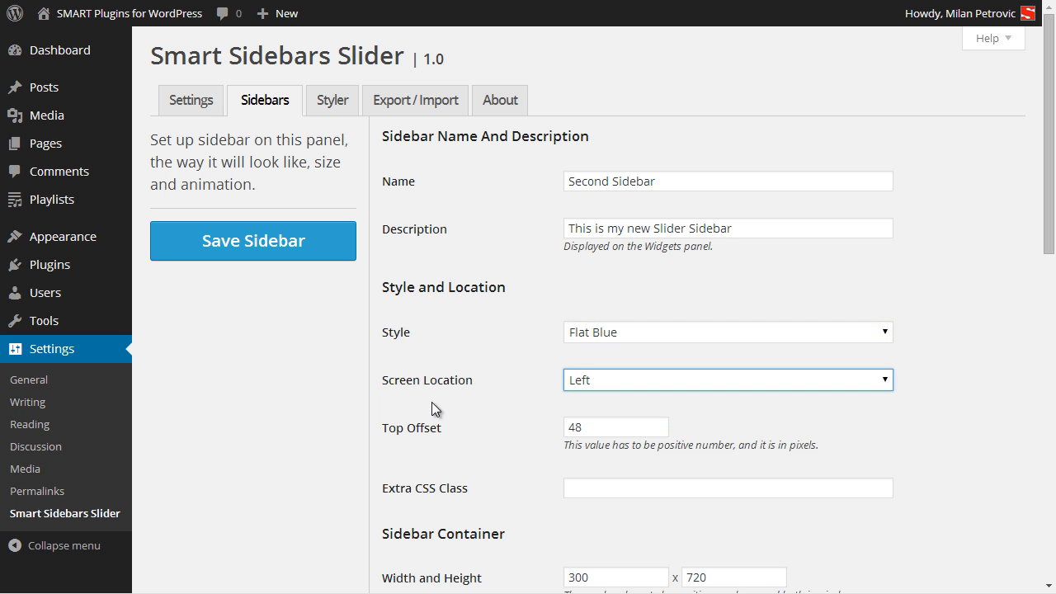
Set the second sidebar's tab label to "Player" and save the sidebar.
{"action": "scroll", "coordinate": [500, 408], "scroll_direction": "down", "scroll_amount": 4}
{"action": "scroll", "coordinate": [528, 403], "scroll_direction": "down", "scroll_amount": 5}
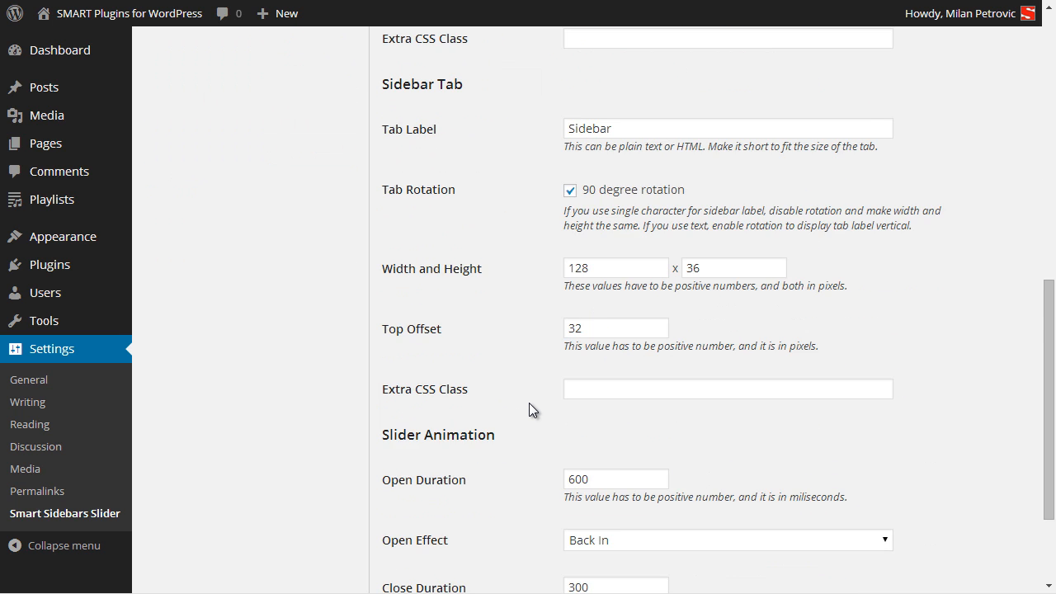
{"action": "scroll", "coordinate": [529, 403], "scroll_direction": "up", "scroll_amount": 4}
{"action": "left_click_drag", "start_coordinate": [625, 213], "coordinate": [428, 206]}
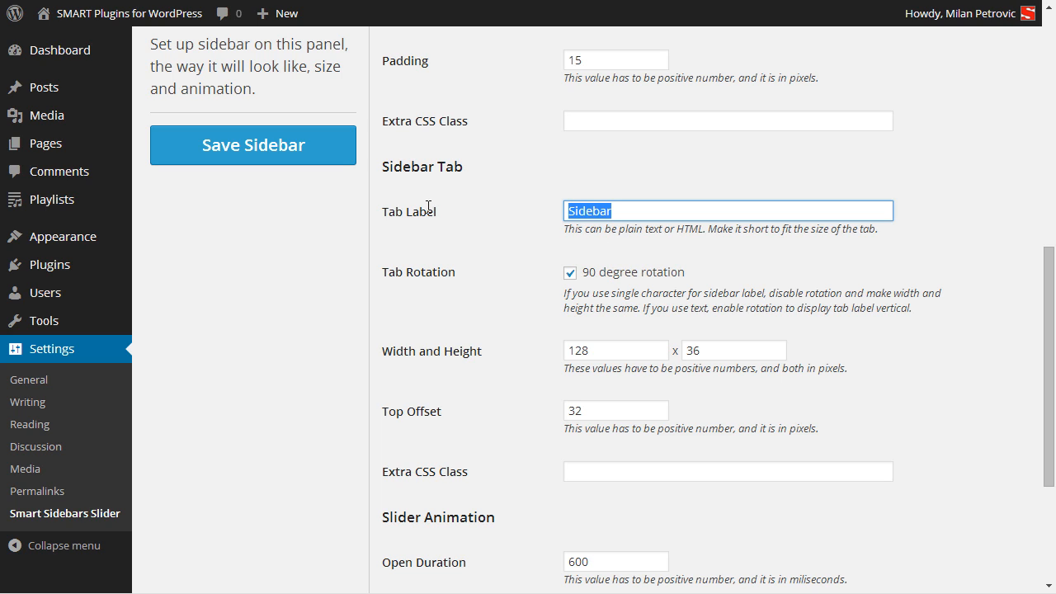
{"action": "type", "text": "Pl"}
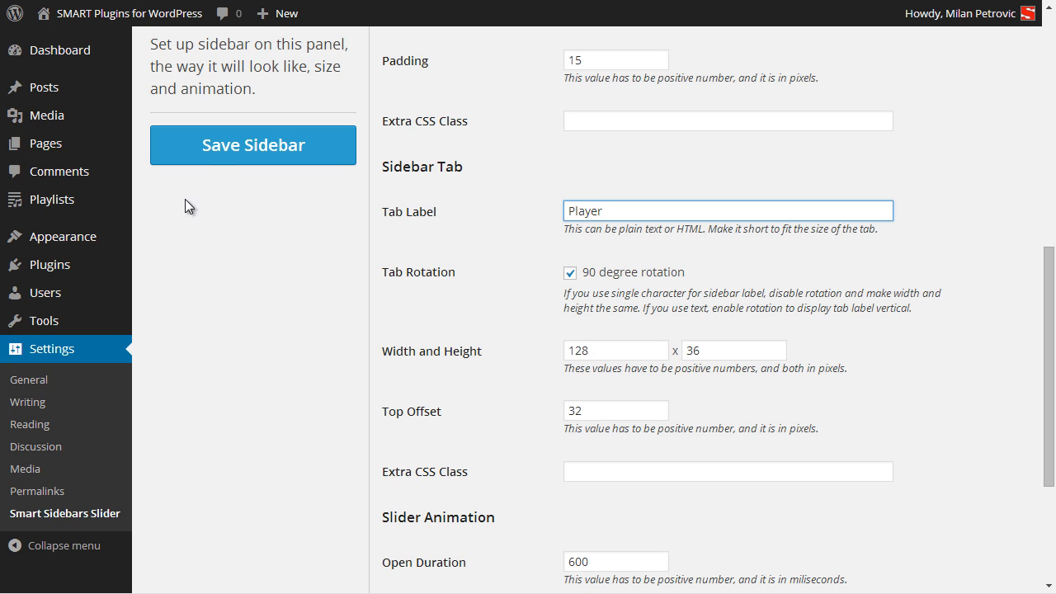
{"action": "type", "text": "ayer"}
{"action": "left_click", "coordinate": [227, 150]}
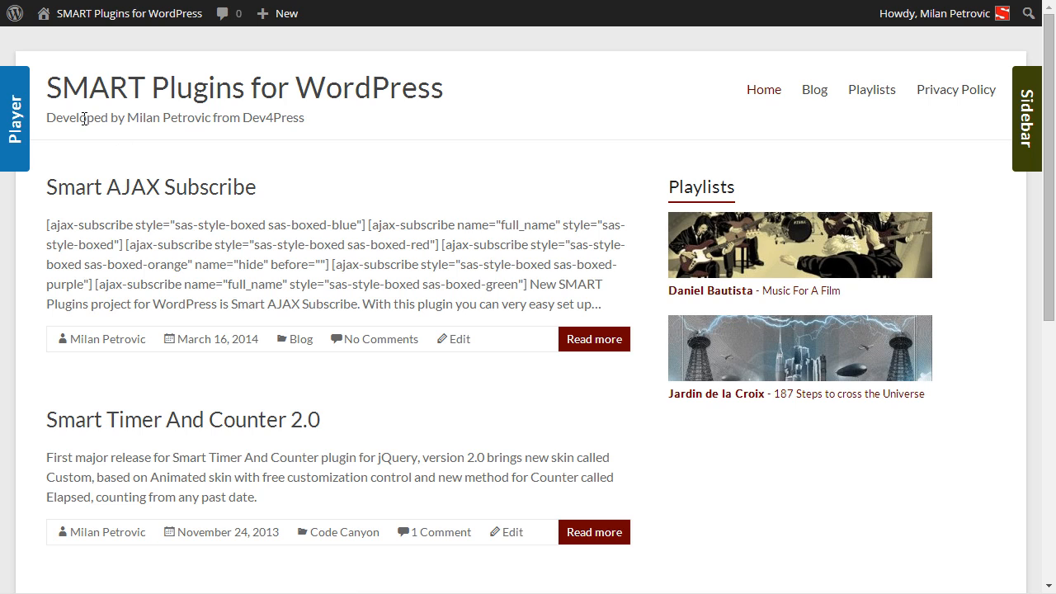
Slide open the Player and Sidebar sliders on the front page and vary the browser window's height to check how they adapt.
{"action": "left_click", "coordinate": [17, 124]}
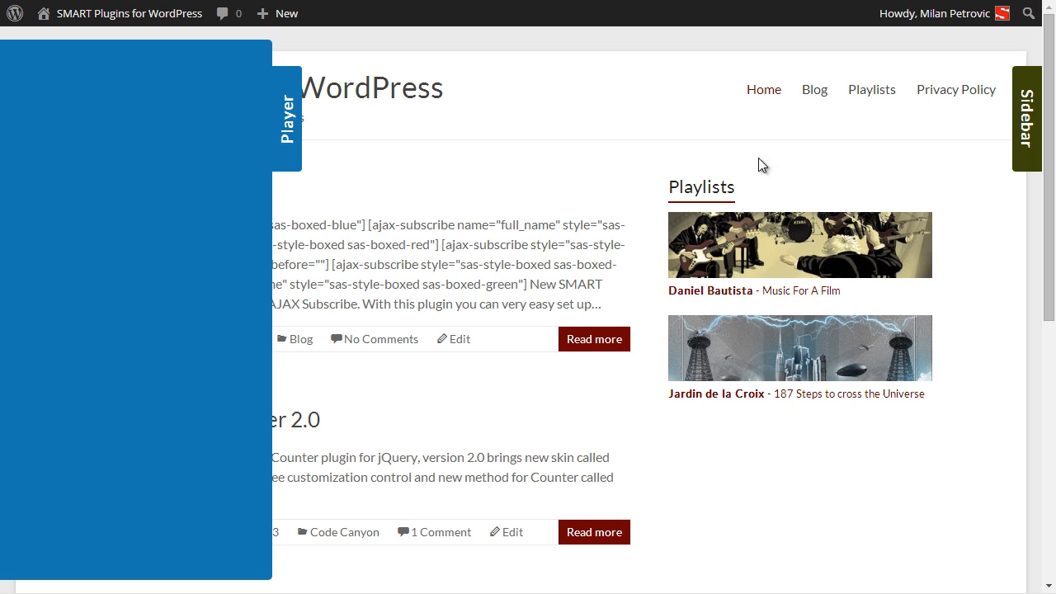
{"action": "left_click", "coordinate": [1022, 160]}
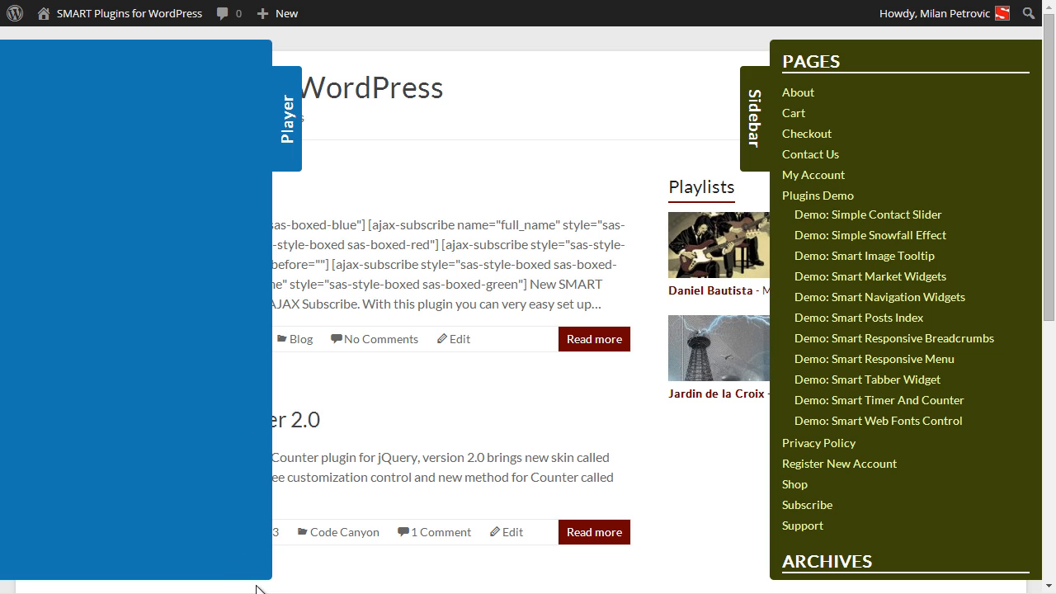
{"action": "left_click_drag", "start_coordinate": [261, 588], "coordinate": [279, 516]}
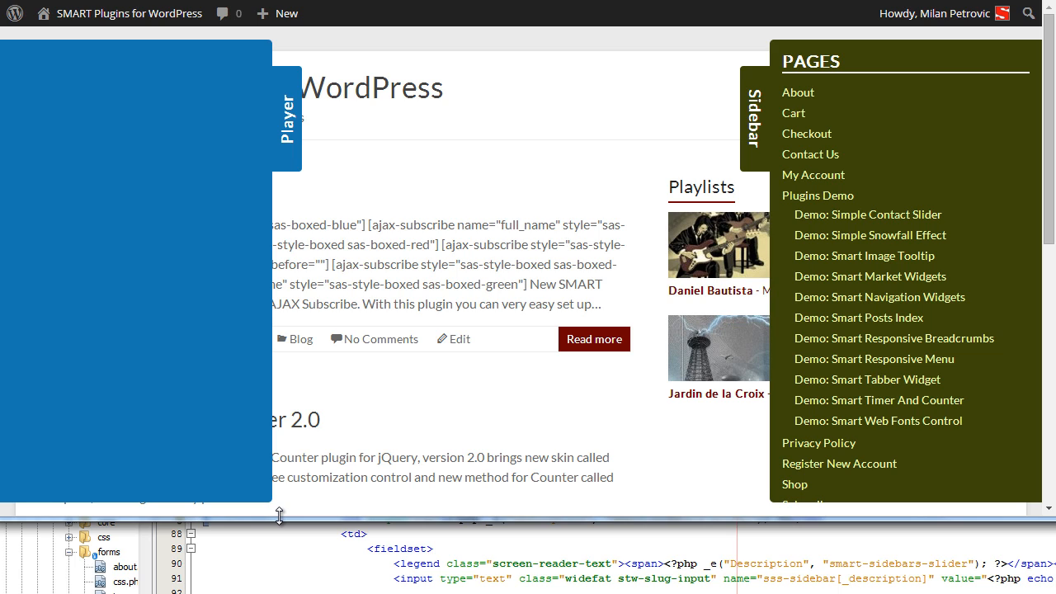
{"action": "left_click_drag", "start_coordinate": [279, 515], "coordinate": [274, 565]}
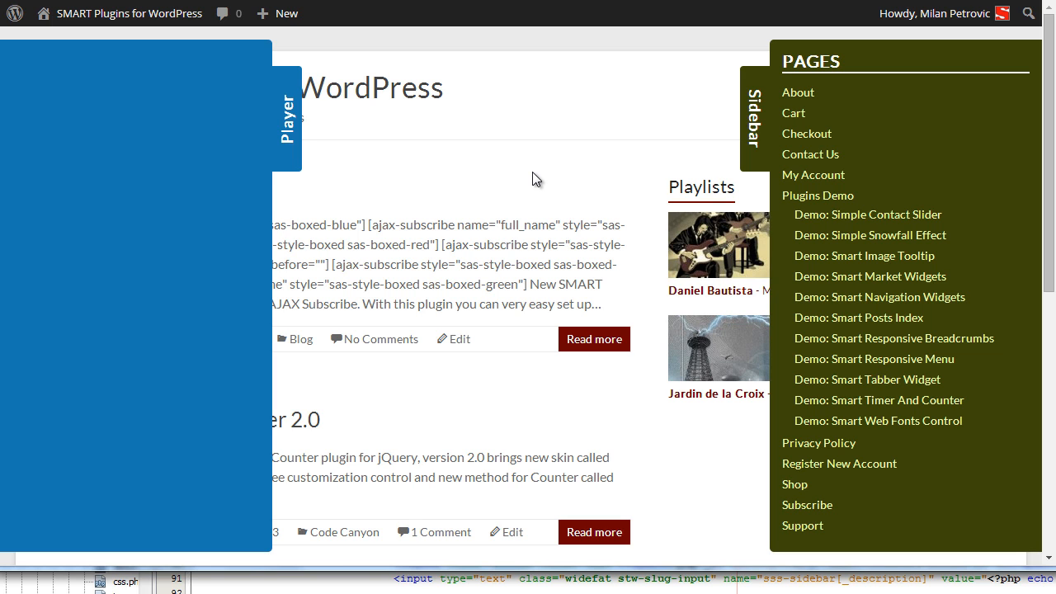
{"action": "left_click", "coordinate": [381, 576]}
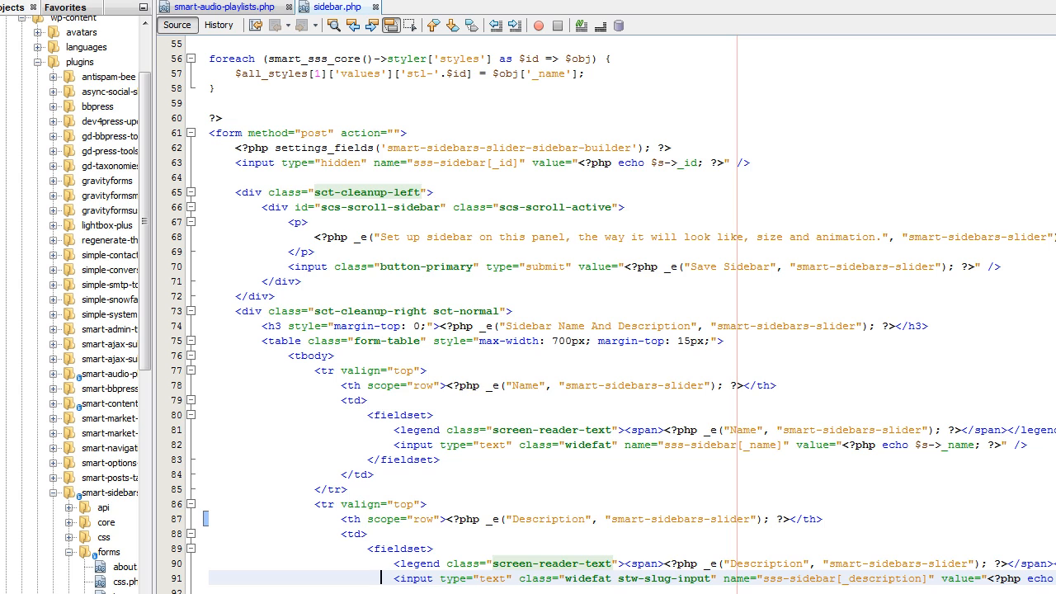
{"action": "key", "text": "alt+Tab"}
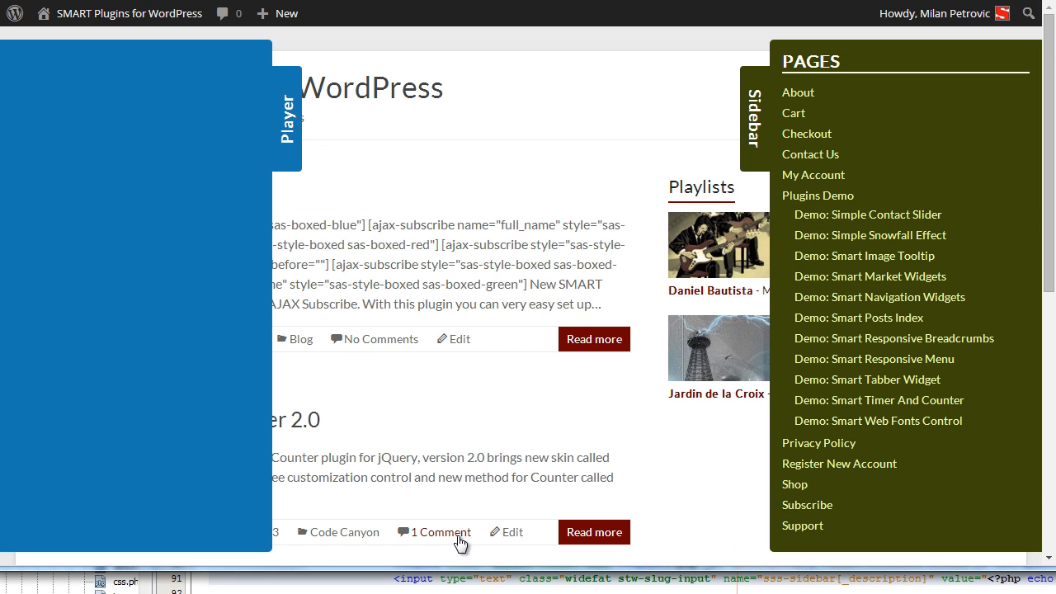
{"action": "left_click_drag", "start_coordinate": [450, 568], "coordinate": [449, 593]}
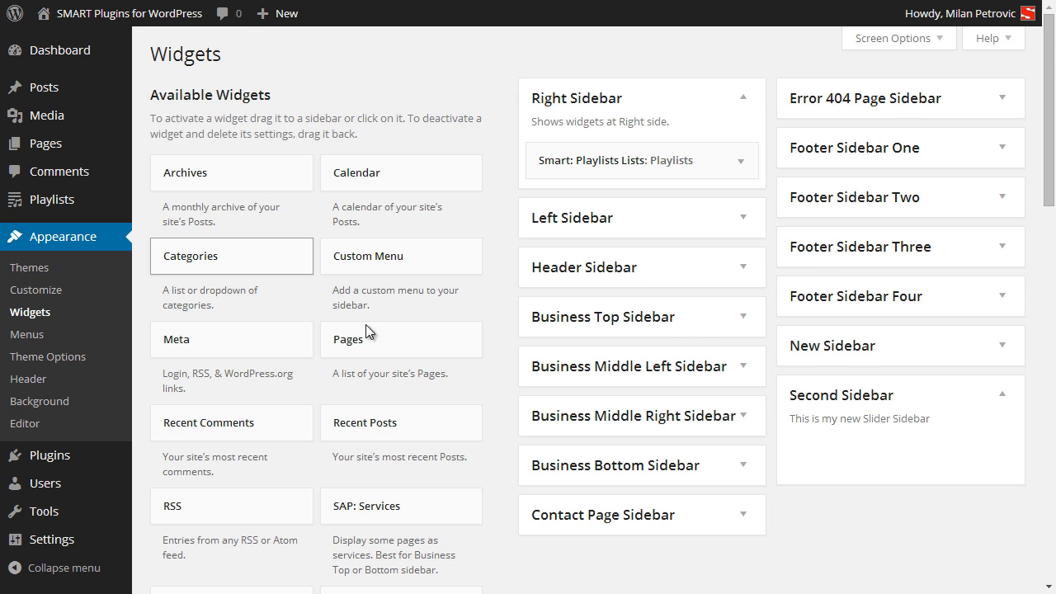
Add the Smart: Playlist Player widget to the Second Sidebar widget area and set its style to Flat Light.
{"action": "scroll", "coordinate": [366, 326], "scroll_direction": "down", "scroll_amount": 2}
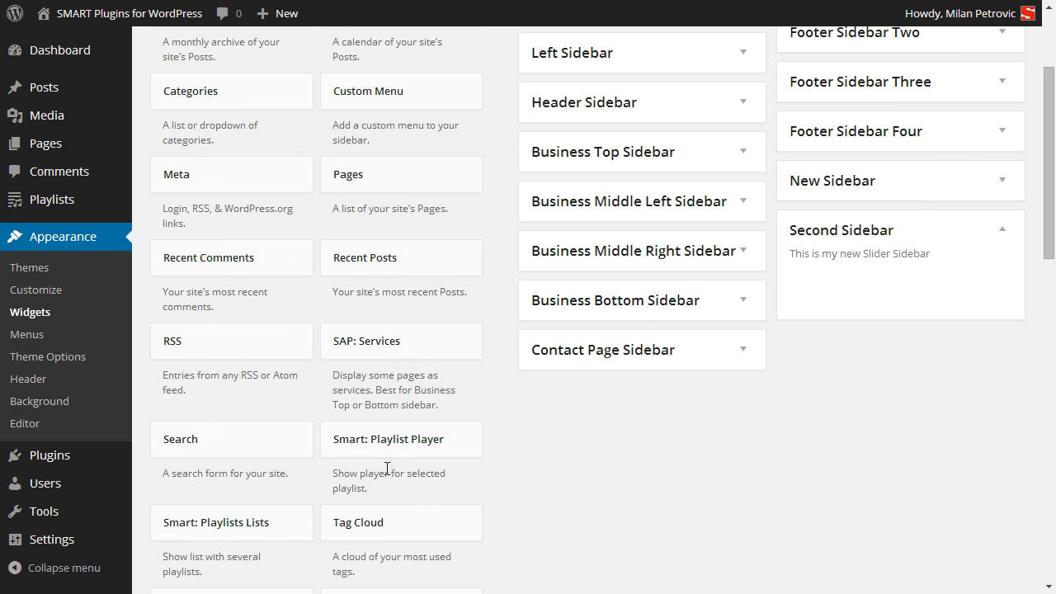
{"action": "left_click_drag", "start_coordinate": [421, 453], "coordinate": [883, 271]}
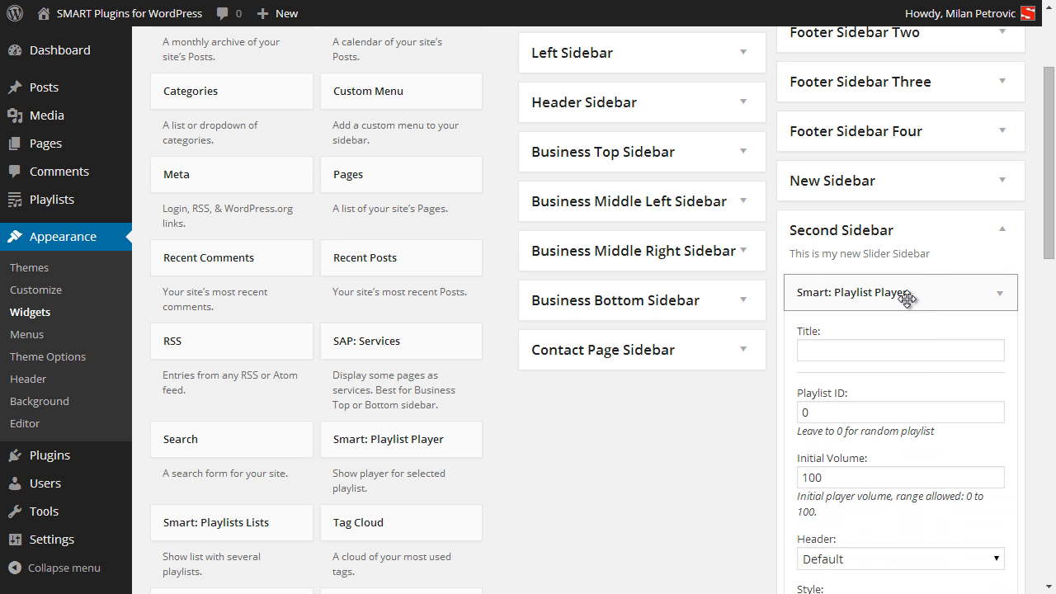
{"action": "scroll", "coordinate": [901, 293], "scroll_direction": "down", "scroll_amount": 3}
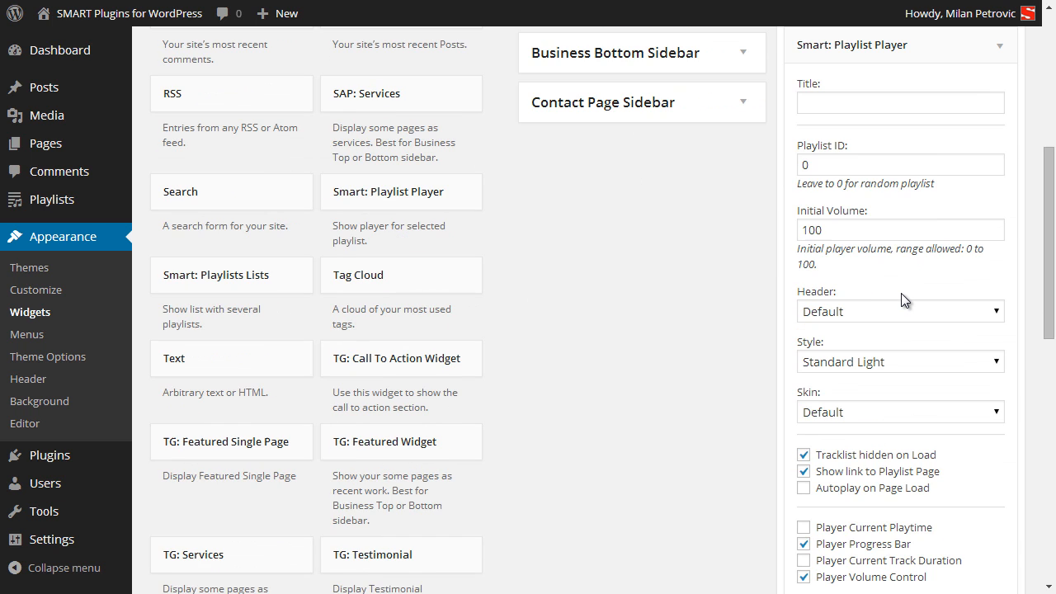
{"action": "left_click", "coordinate": [851, 363]}
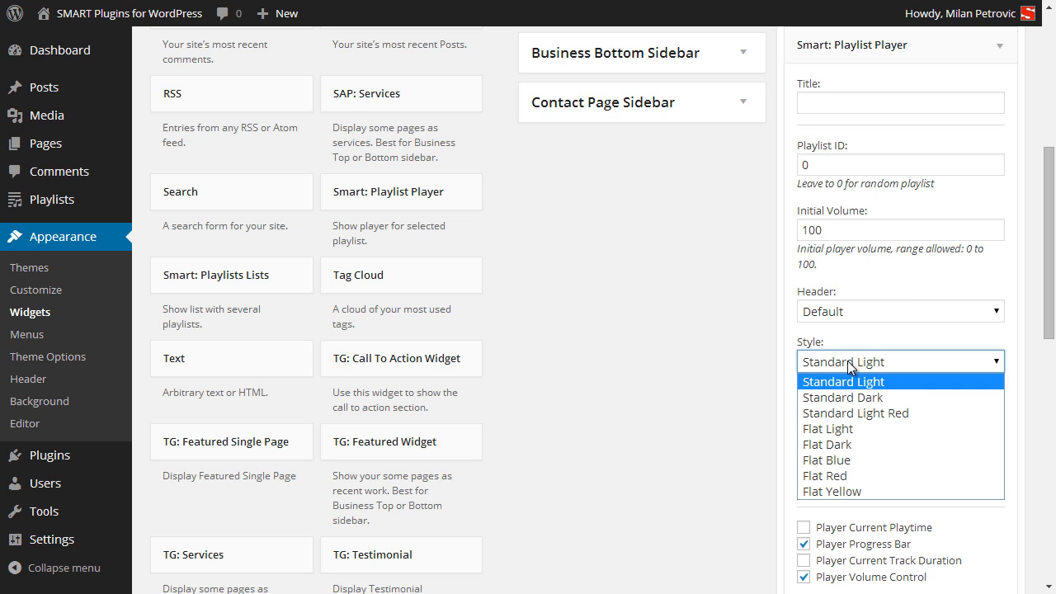
{"action": "left_click", "coordinate": [859, 428]}
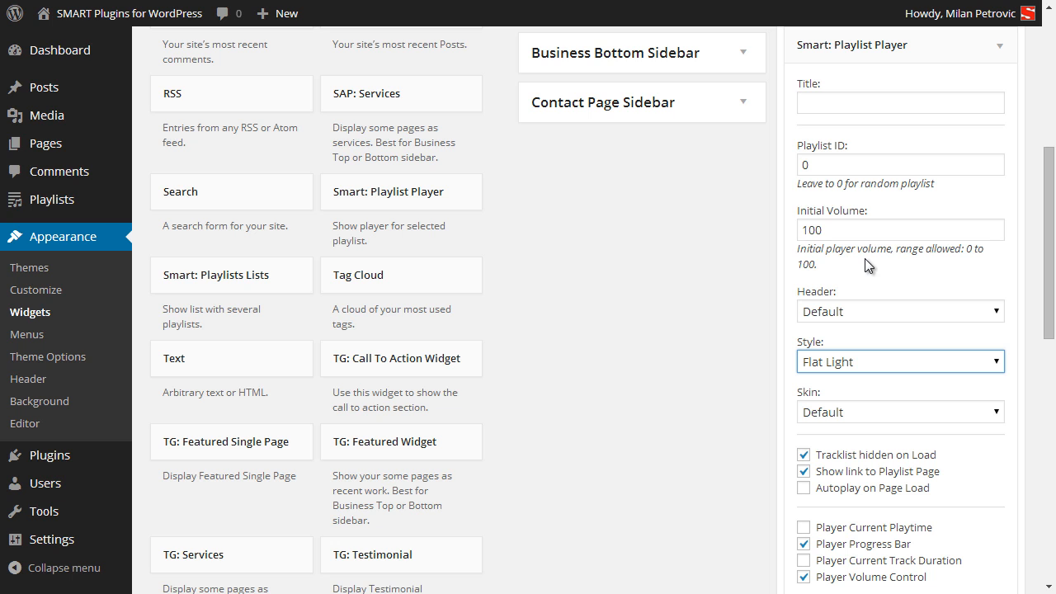
Save the Playlist Player widget's settings and add the Smart: Playlists Lists widget to the Second Sidebar area.
{"action": "scroll", "coordinate": [741, 265], "scroll_direction": "up", "scroll_amount": 3}
{"action": "scroll", "coordinate": [806, 275], "scroll_direction": "down", "scroll_amount": 8}
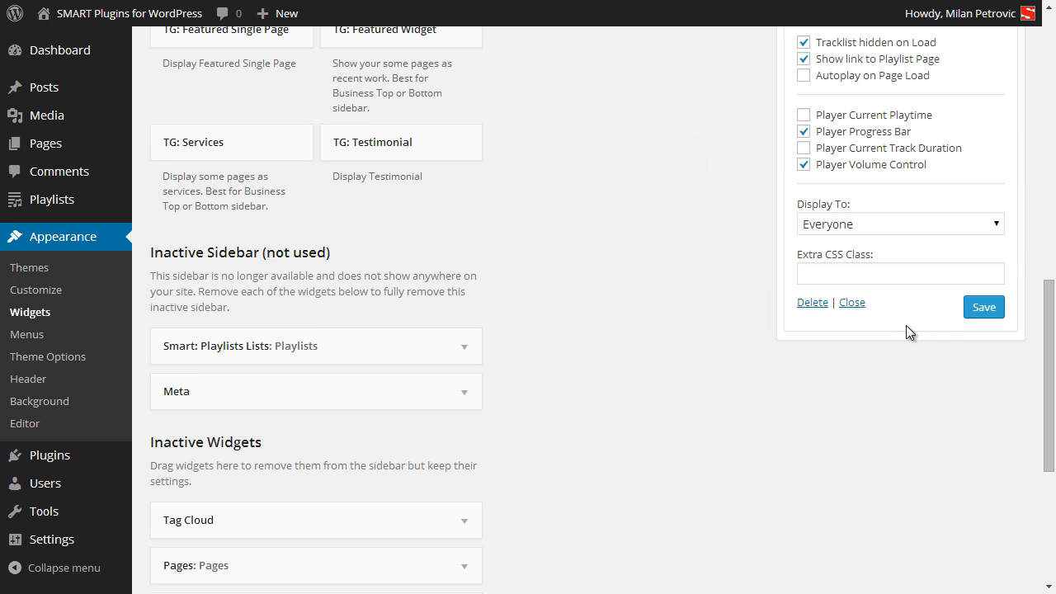
{"action": "left_click", "coordinate": [982, 307]}
{"action": "scroll", "coordinate": [965, 268], "scroll_direction": "up", "scroll_amount": 6}
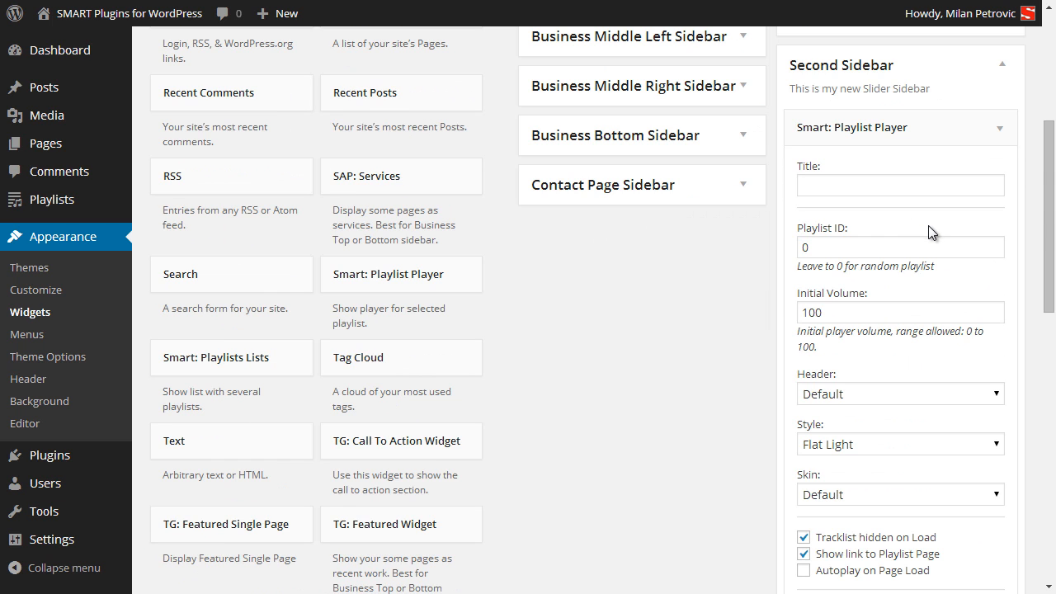
{"action": "left_click", "coordinate": [859, 131]}
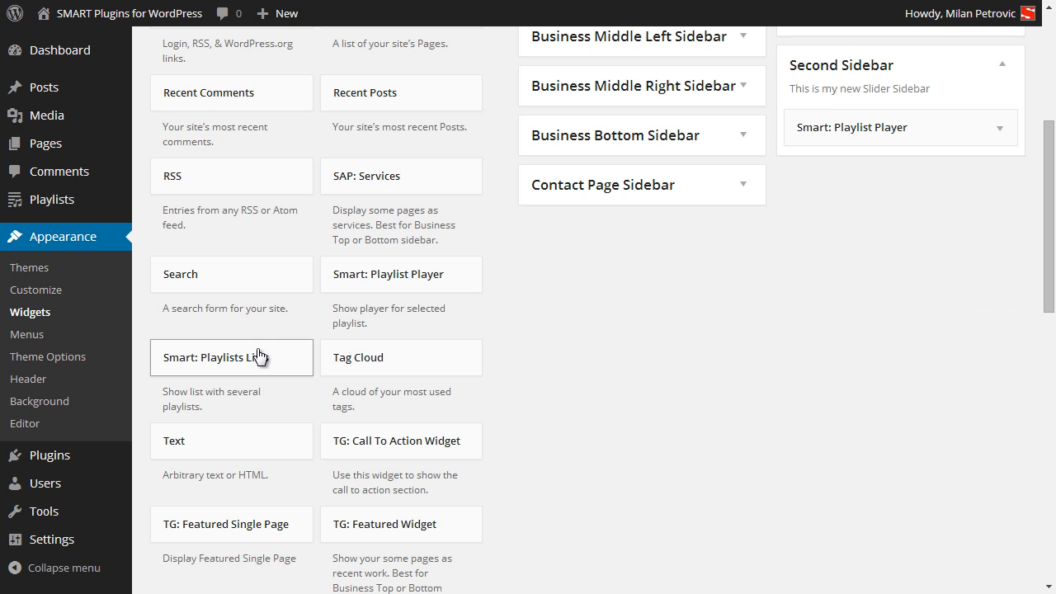
{"action": "left_click_drag", "start_coordinate": [244, 365], "coordinate": [830, 157]}
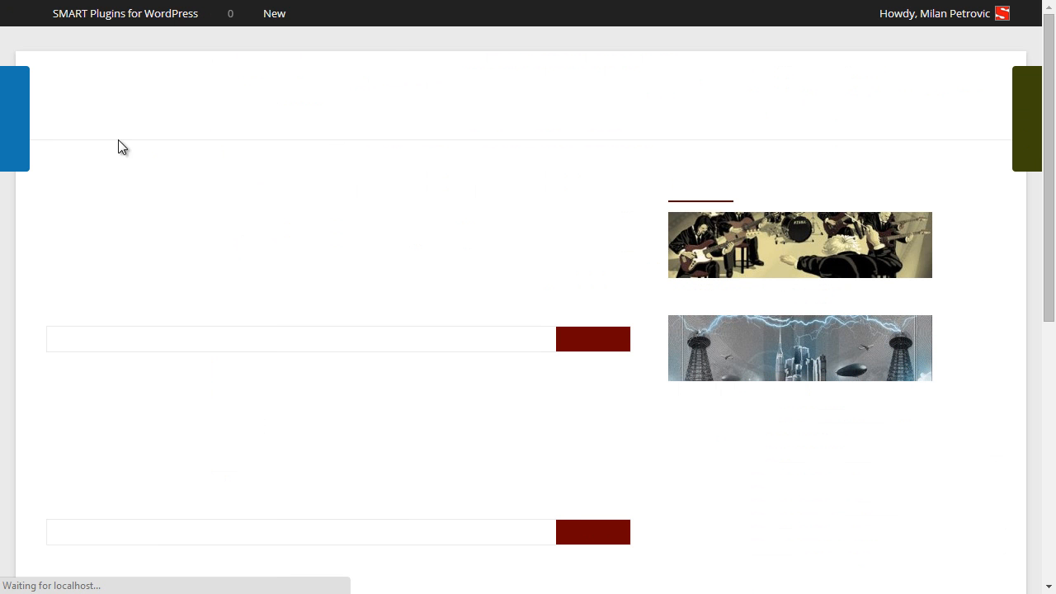
Slide the Player sidebar open on the front page and look through its player and playlists.
{"action": "left_click", "coordinate": [17, 136]}
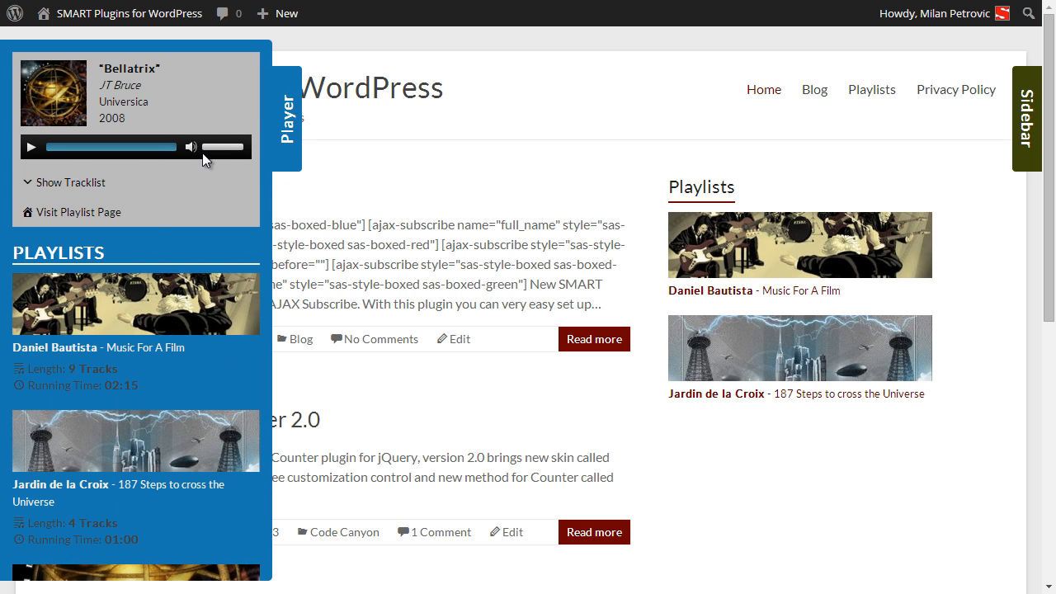
{"action": "scroll", "coordinate": [224, 228], "scroll_direction": "down", "scroll_amount": 3}
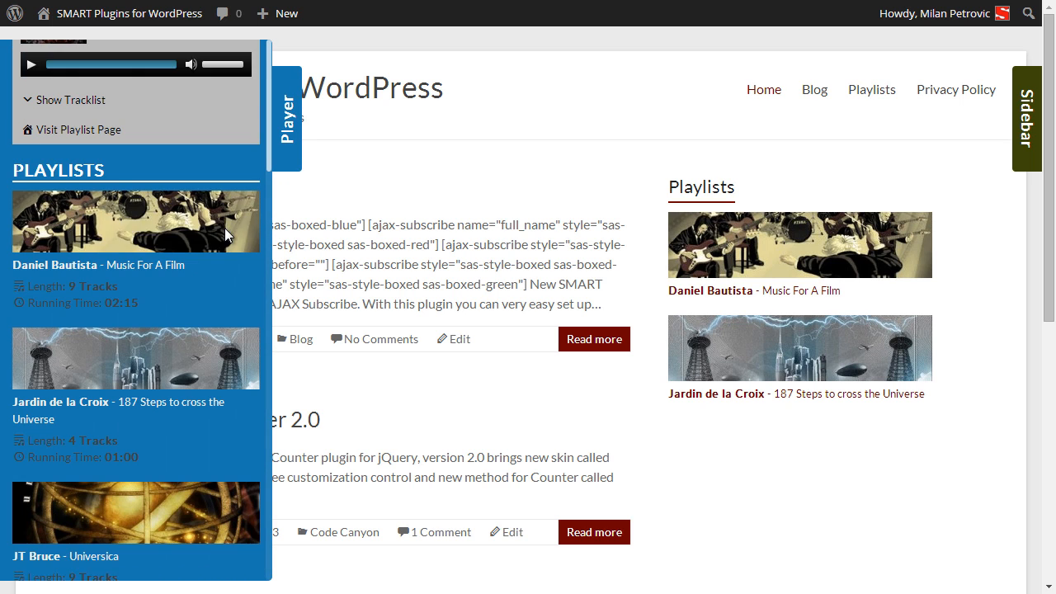
{"action": "scroll", "coordinate": [224, 228], "scroll_direction": "up", "scroll_amount": 3}
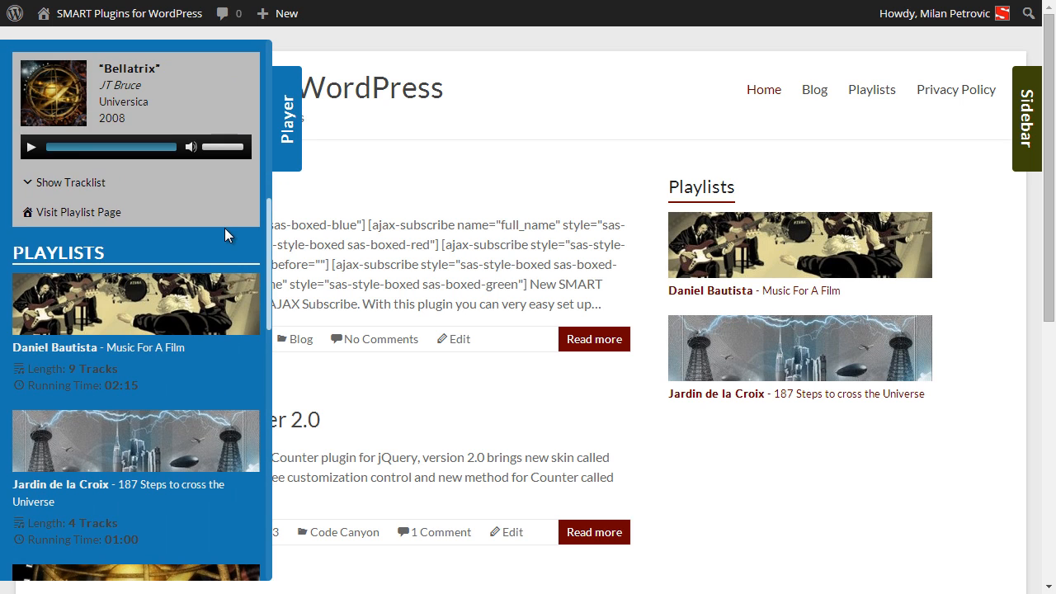
Show the player's tracklist, play and pause the track "Procyon", and look over the playlists below.
{"action": "left_click", "coordinate": [50, 186]}
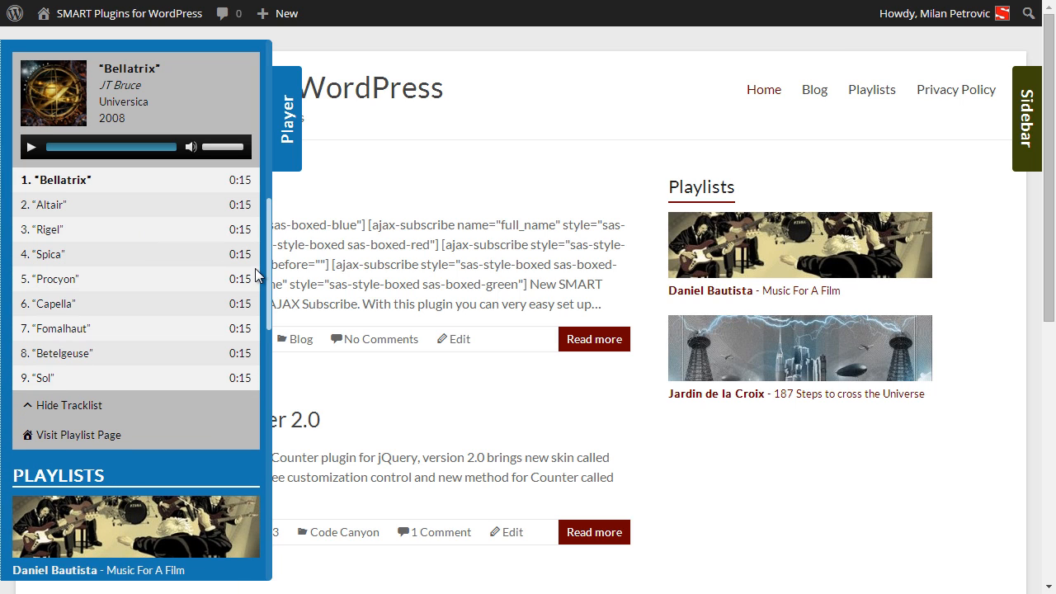
{"action": "left_click", "coordinate": [48, 284]}
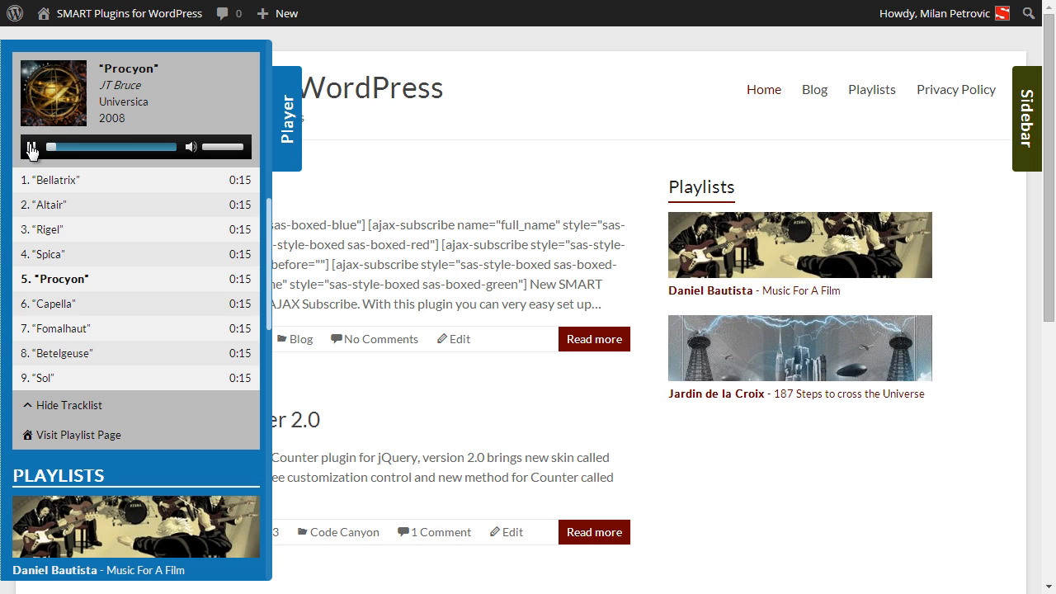
{"action": "left_click", "coordinate": [30, 148]}
{"action": "scroll", "coordinate": [143, 382], "scroll_direction": "down", "scroll_amount": 4}
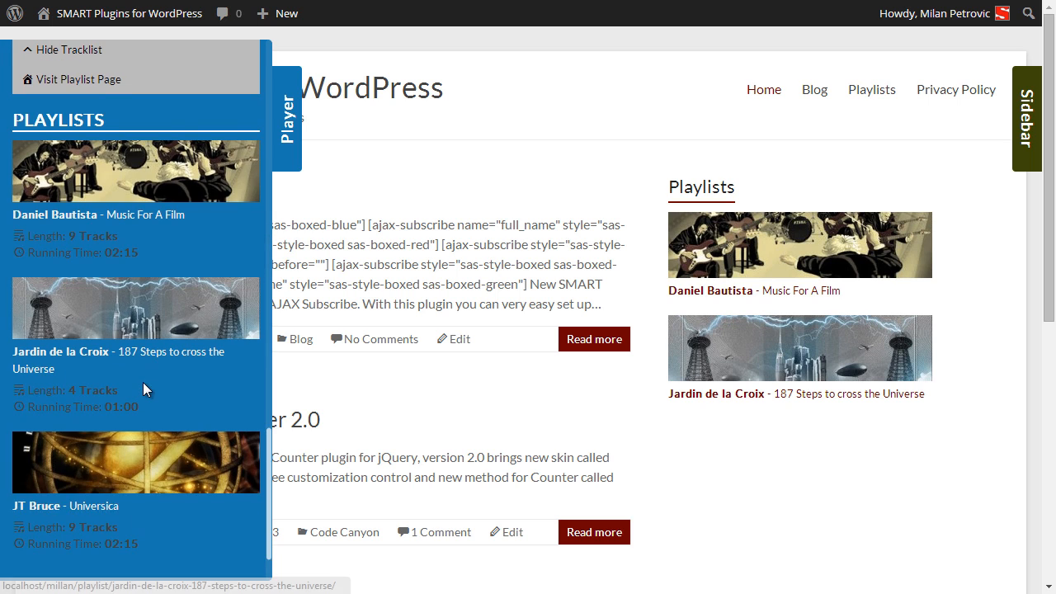
Hide the player's tracklist and slide the Sidebar slider open and closed on the front page.
{"action": "scroll", "coordinate": [142, 382], "scroll_direction": "up", "scroll_amount": 1}
{"action": "scroll", "coordinate": [143, 388], "scroll_direction": "up", "scroll_amount": 3}
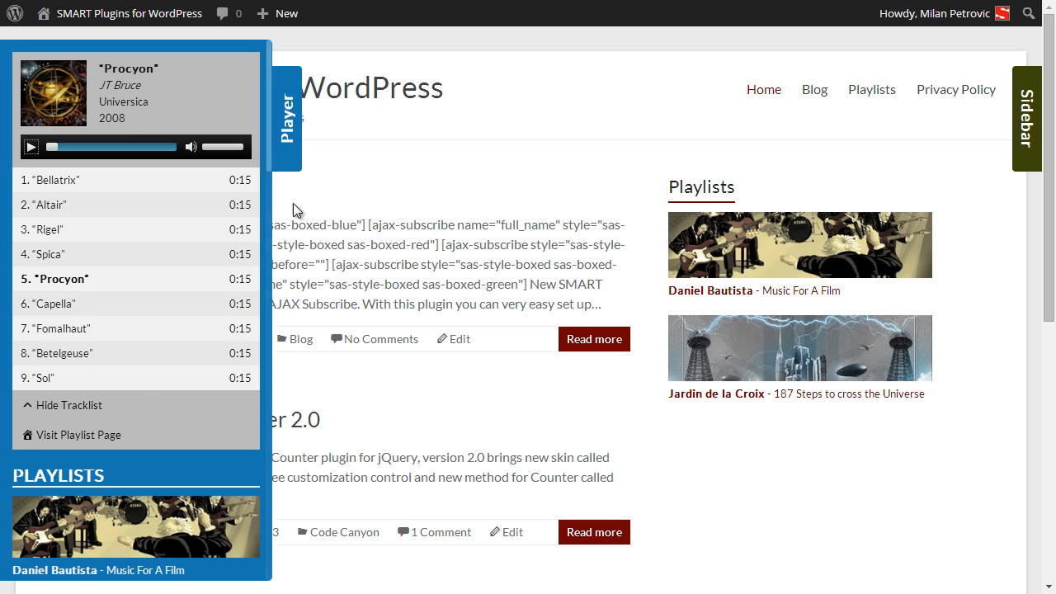
{"action": "left_click", "coordinate": [67, 406]}
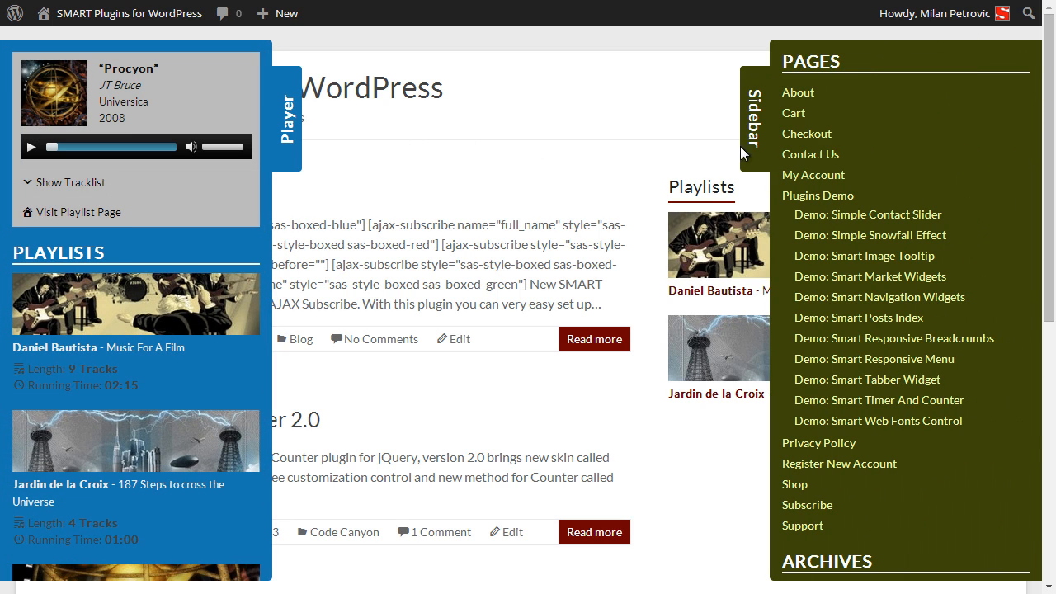
{"action": "left_click", "coordinate": [761, 150]}
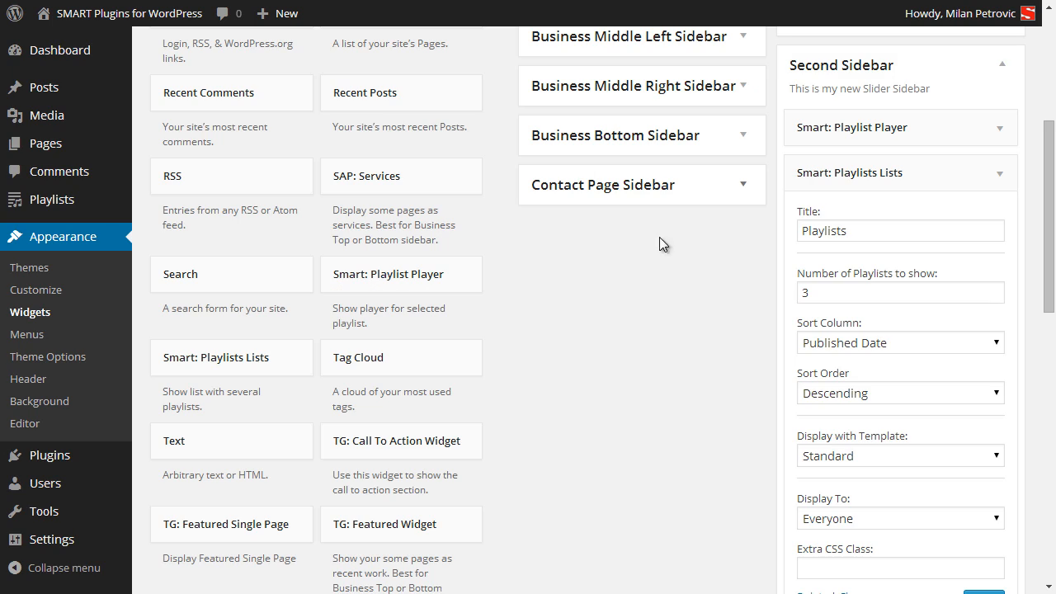
Collapse the Playlists Lists widget and open the display rules of New Sidebar in the Smart Sidebars Slider settings.
{"action": "left_click", "coordinate": [849, 174]}
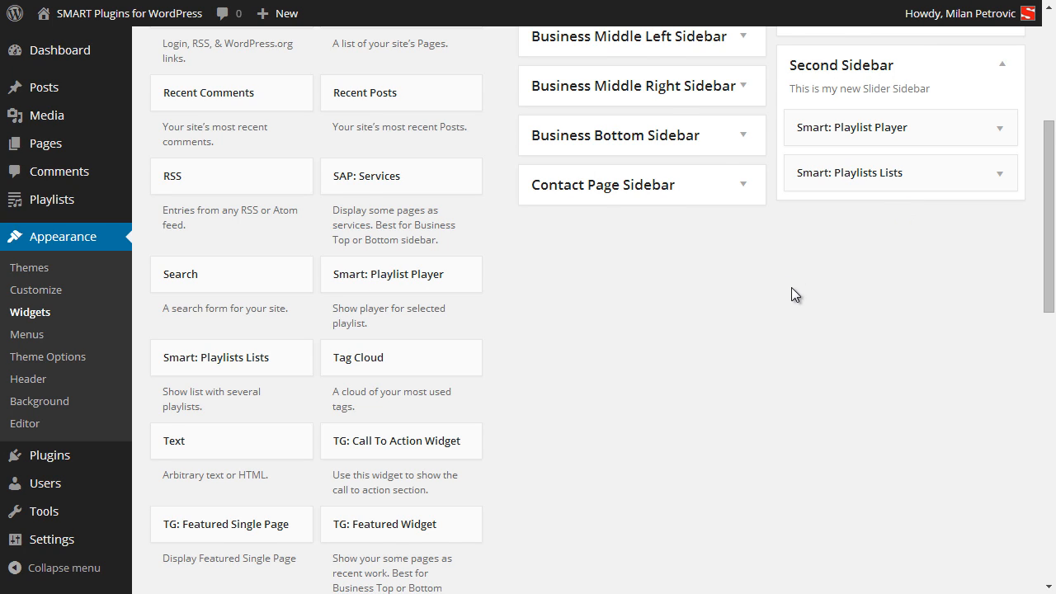
{"action": "scroll", "coordinate": [791, 287], "scroll_direction": "up", "scroll_amount": 1}
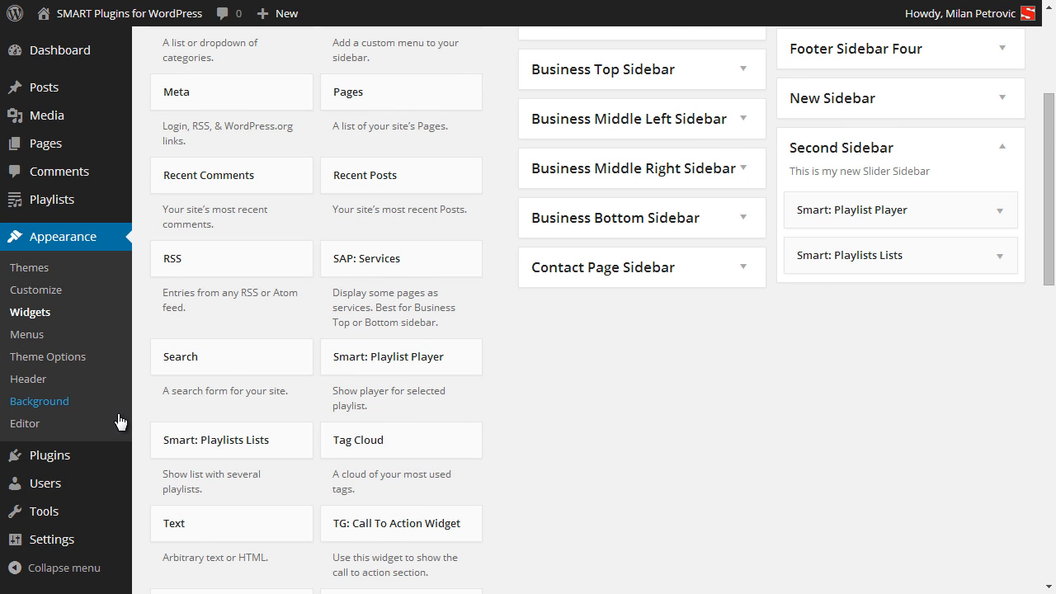
{"action": "mouse_move", "coordinate": [72, 544]}
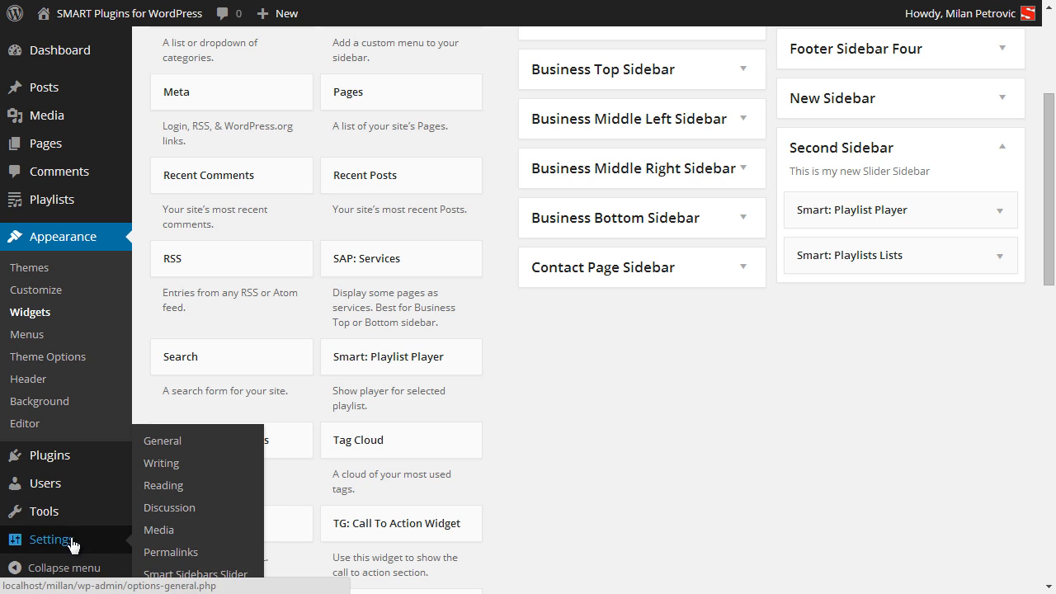
{"action": "left_click", "coordinate": [196, 574]}
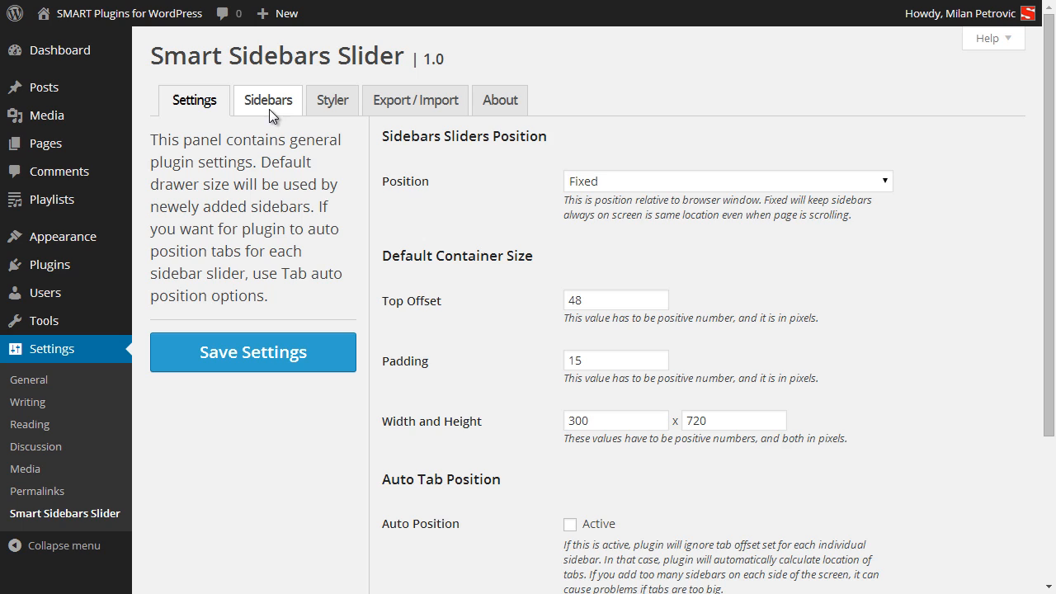
{"action": "left_click", "coordinate": [269, 109]}
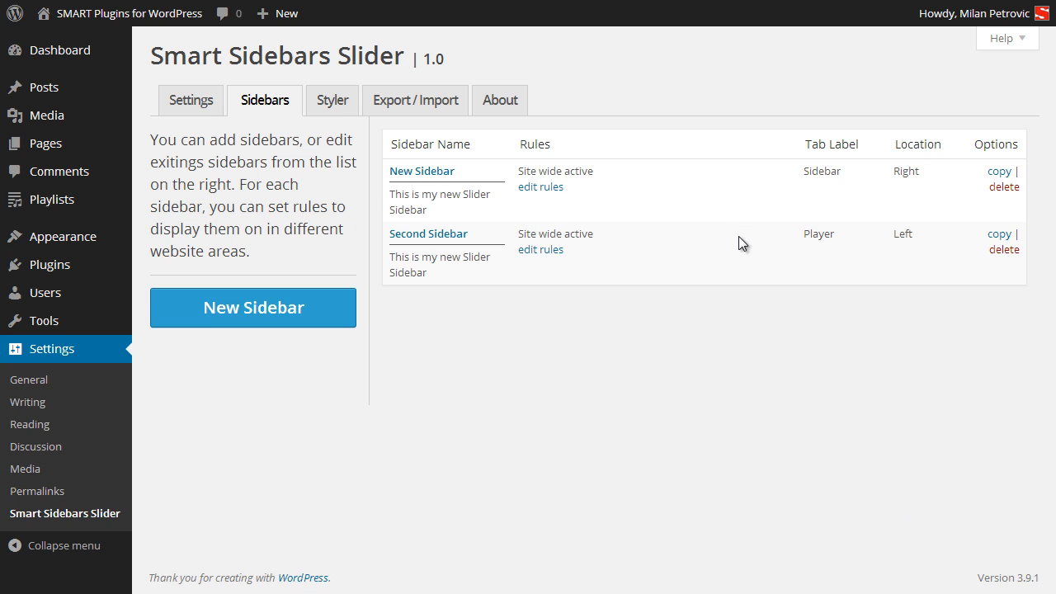
{"action": "left_click", "coordinate": [544, 187]}
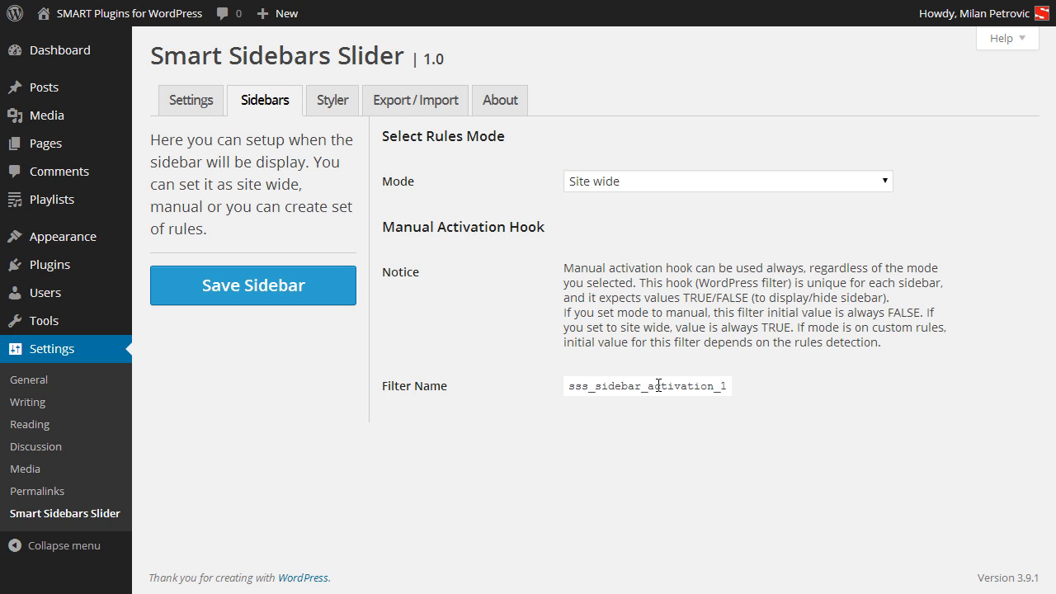
Look over the available rules modes and highlight the manual activation filter name sss_sidebar_activation_1.
{"action": "left_click", "coordinate": [600, 182]}
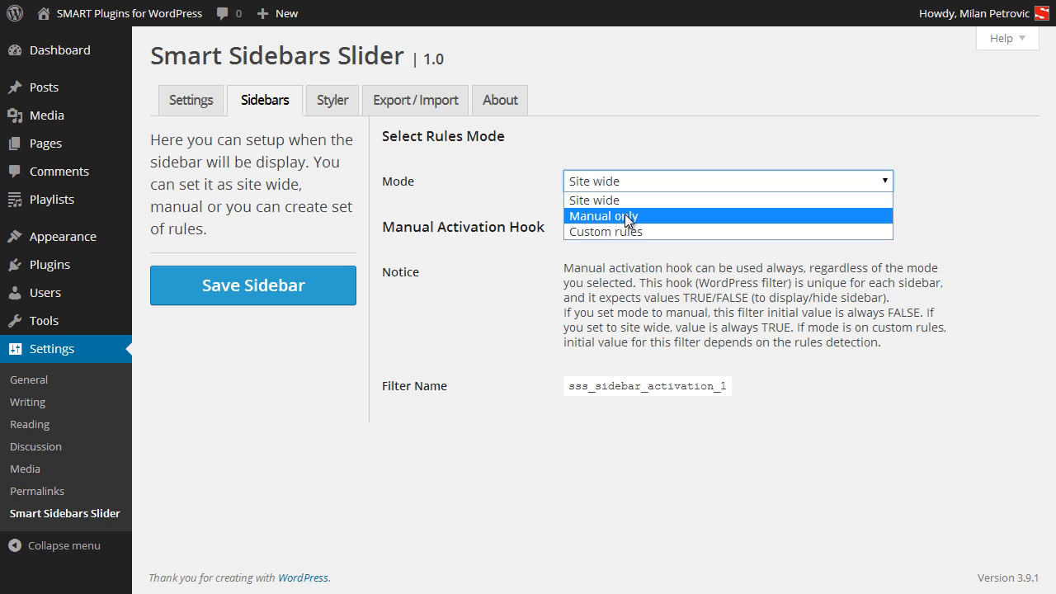
{"action": "left_click", "coordinate": [589, 385]}
{"action": "left_click_drag", "start_coordinate": [565, 385], "coordinate": [729, 388]}
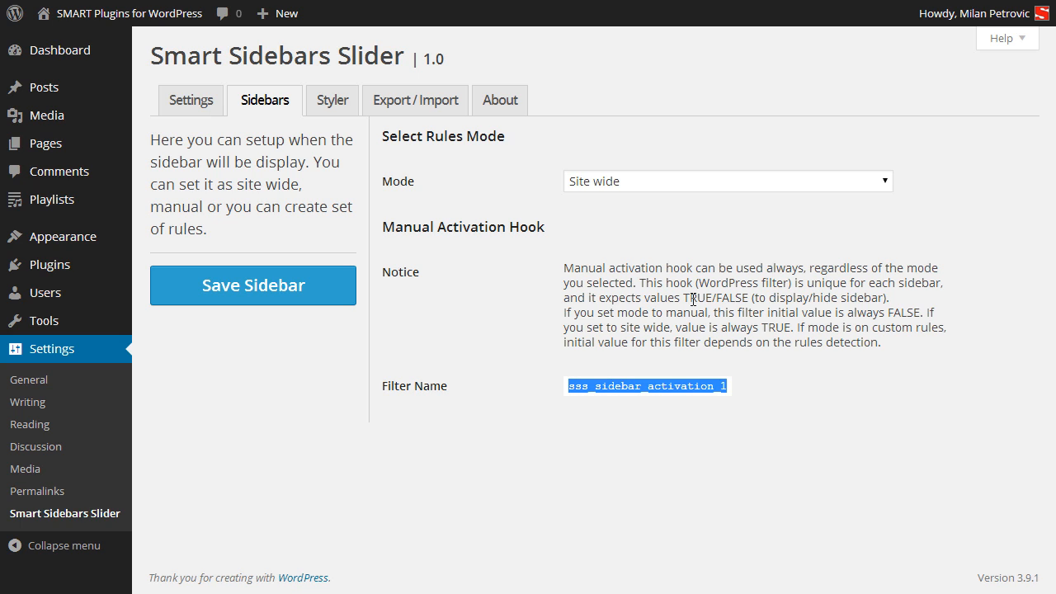
Set the rules mode of New Sidebar to Custom rules.
{"action": "left_click", "coordinate": [648, 183]}
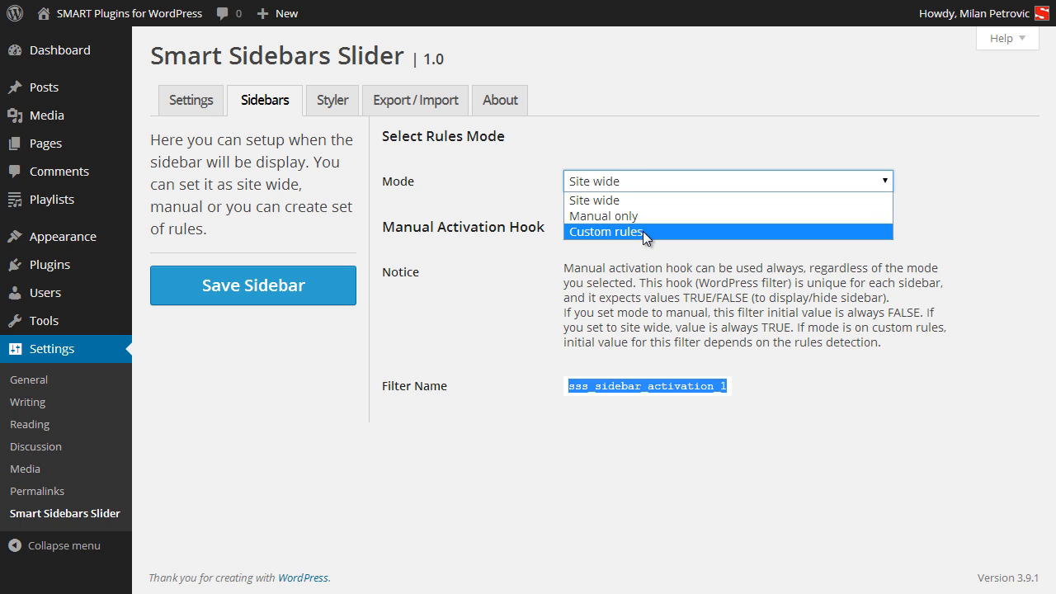
{"action": "left_click", "coordinate": [642, 232]}
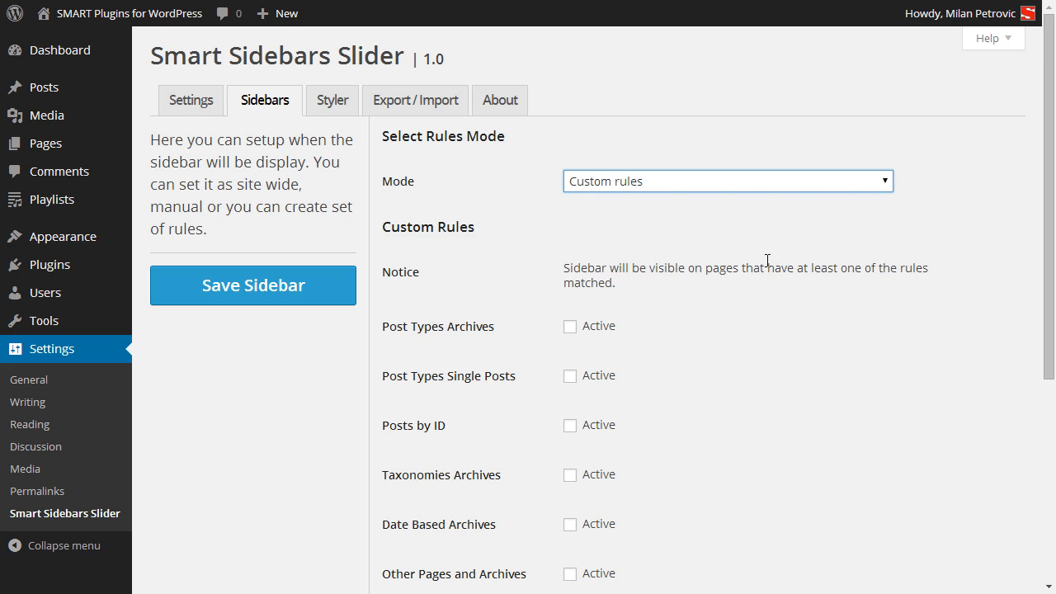
{"action": "scroll", "coordinate": [765, 260], "scroll_direction": "down", "scroll_amount": 1}
{"action": "scroll", "coordinate": [766, 266], "scroll_direction": "down", "scroll_amount": 1}
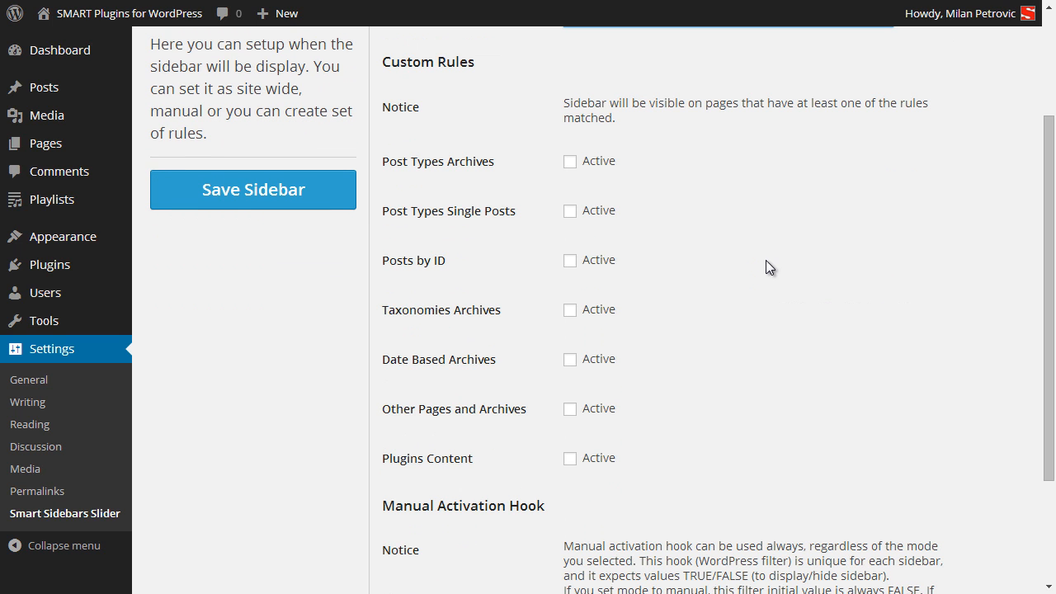
Temporarily activate the Post Types Archives and Post Types Single Posts rules to examine their options, leaving both inactive.
{"action": "left_click", "coordinate": [608, 164]}
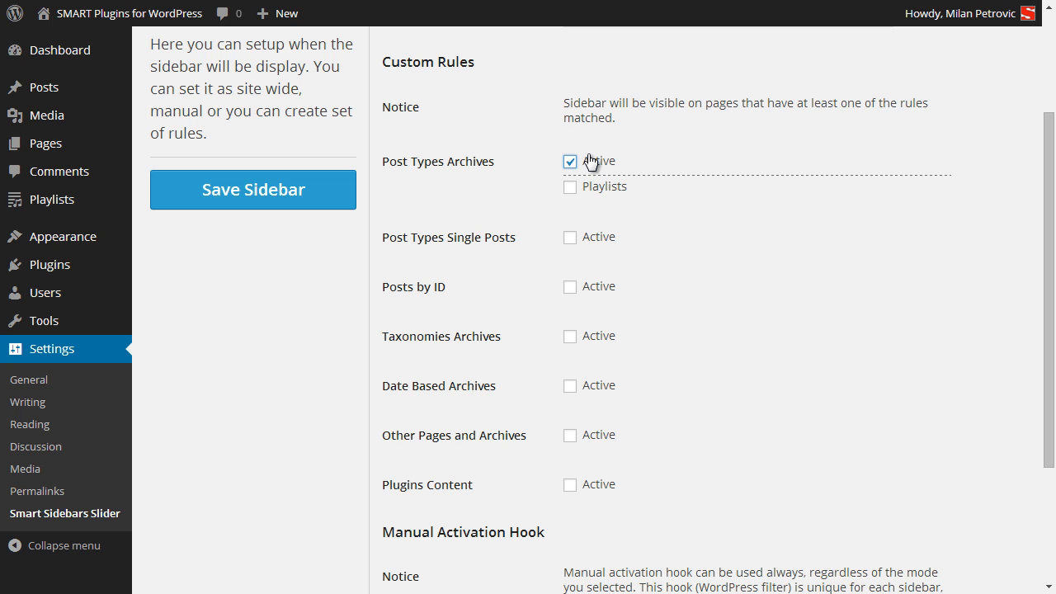
{"action": "scroll", "coordinate": [716, 235], "scroll_direction": "up", "scroll_amount": 2}
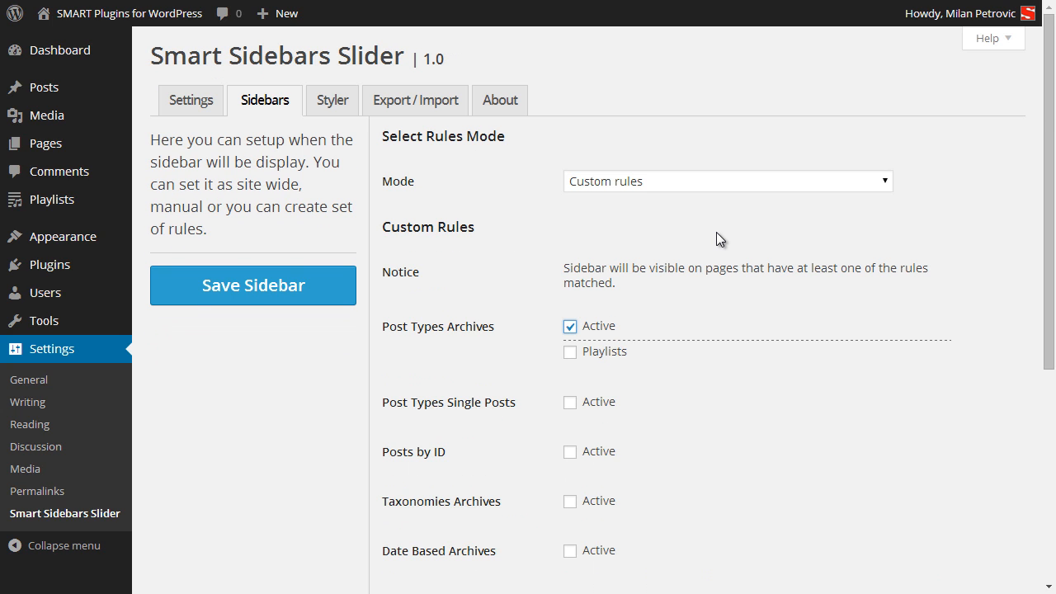
{"action": "left_click", "coordinate": [571, 353]}
{"action": "left_click", "coordinate": [570, 352]}
{"action": "left_click", "coordinate": [570, 403]}
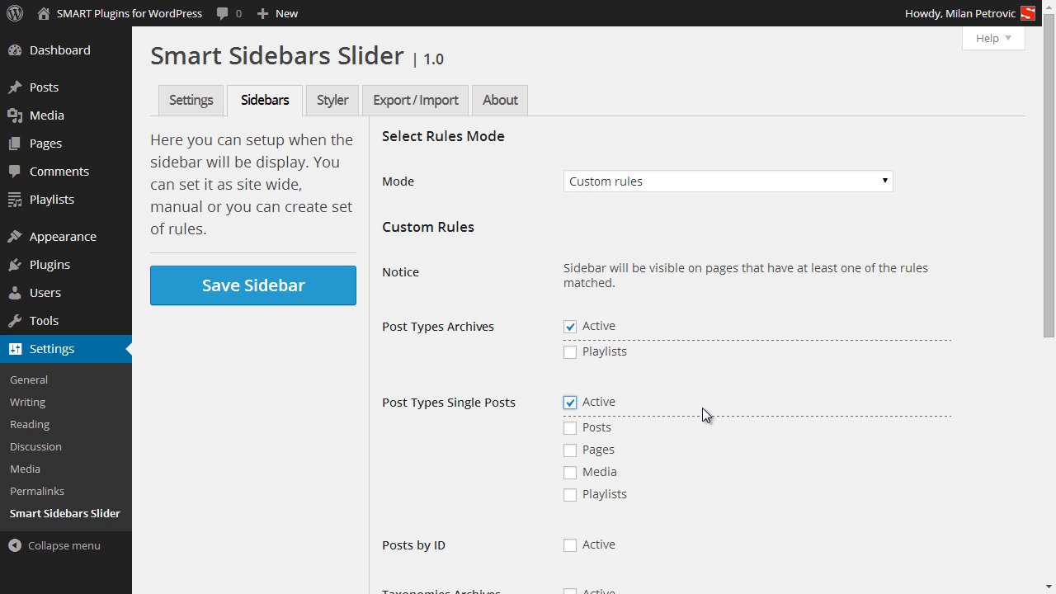
{"action": "left_click", "coordinate": [571, 326]}
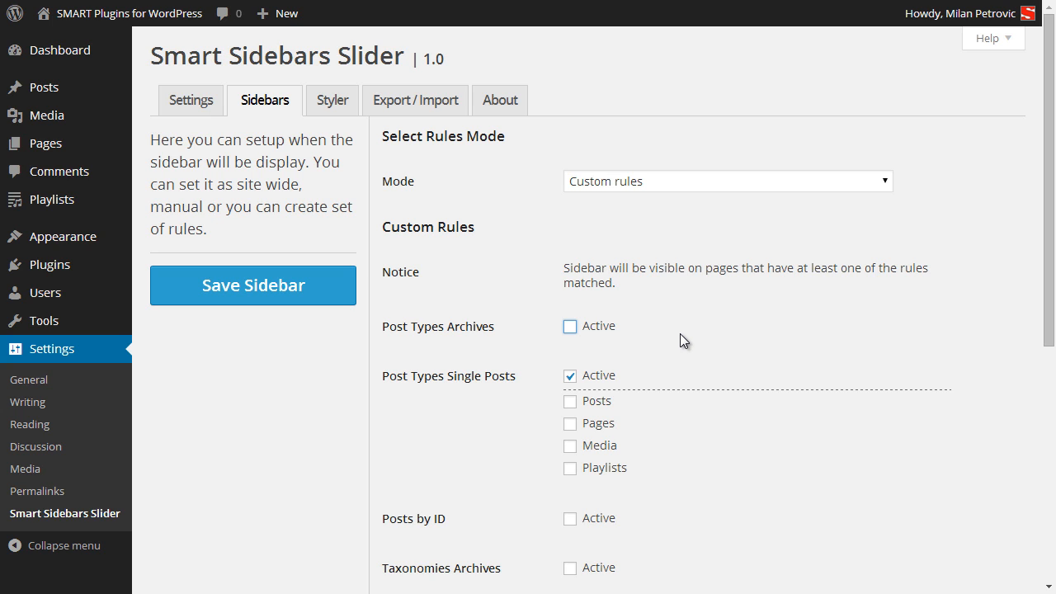
{"action": "scroll", "coordinate": [680, 333], "scroll_direction": "down", "scroll_amount": 2}
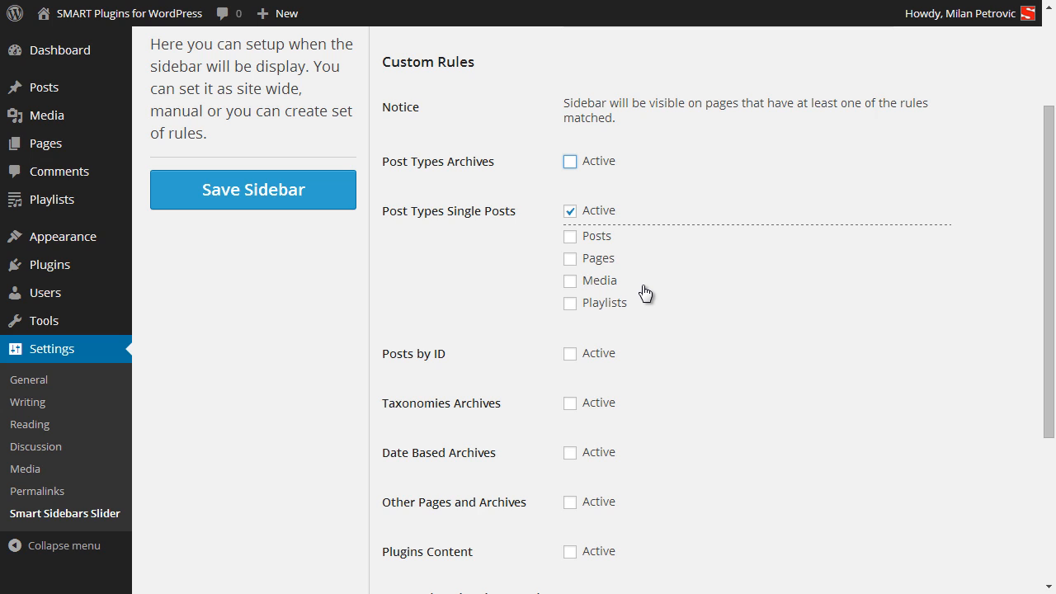
{"action": "left_click", "coordinate": [570, 212]}
Temporarily activate the Posts by ID and Taxonomies Archives rules to examine their options, leaving both inactive.
{"action": "left_click", "coordinate": [580, 269]}
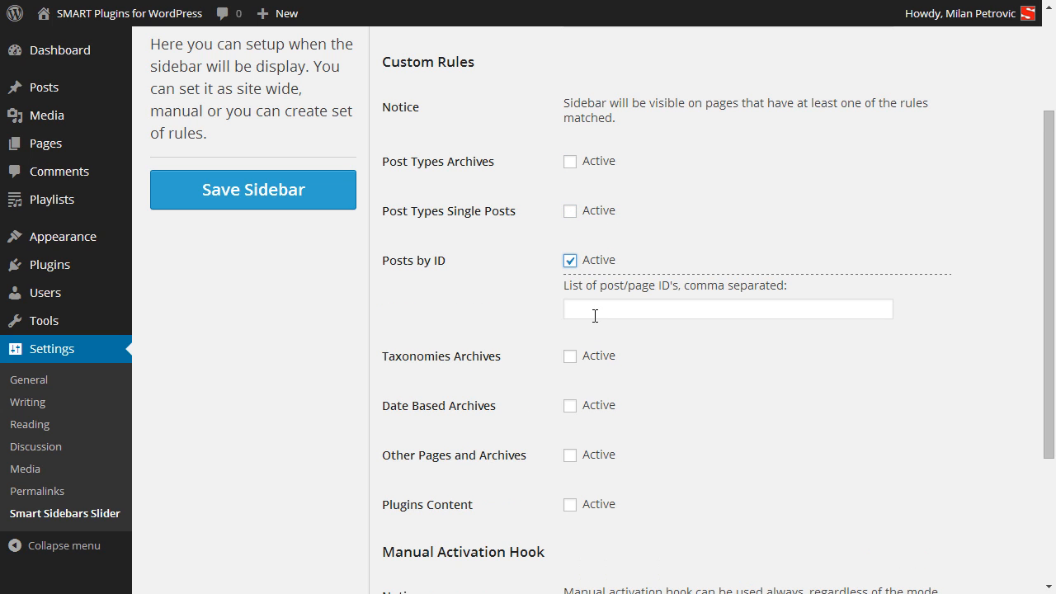
{"action": "left_click", "coordinate": [654, 314]}
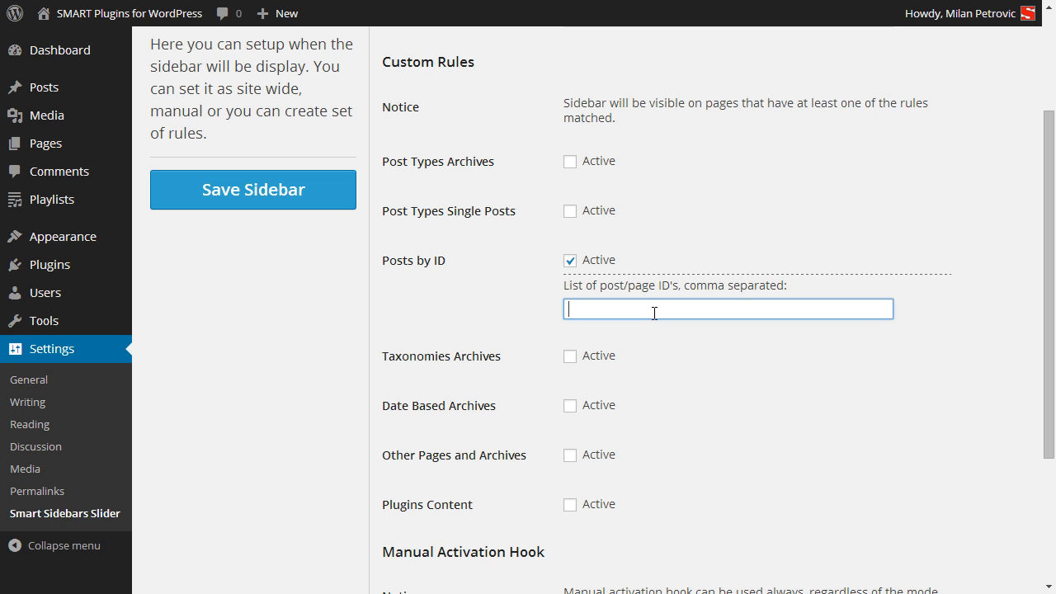
{"action": "left_click", "coordinate": [570, 260]}
{"action": "left_click", "coordinate": [571, 311]}
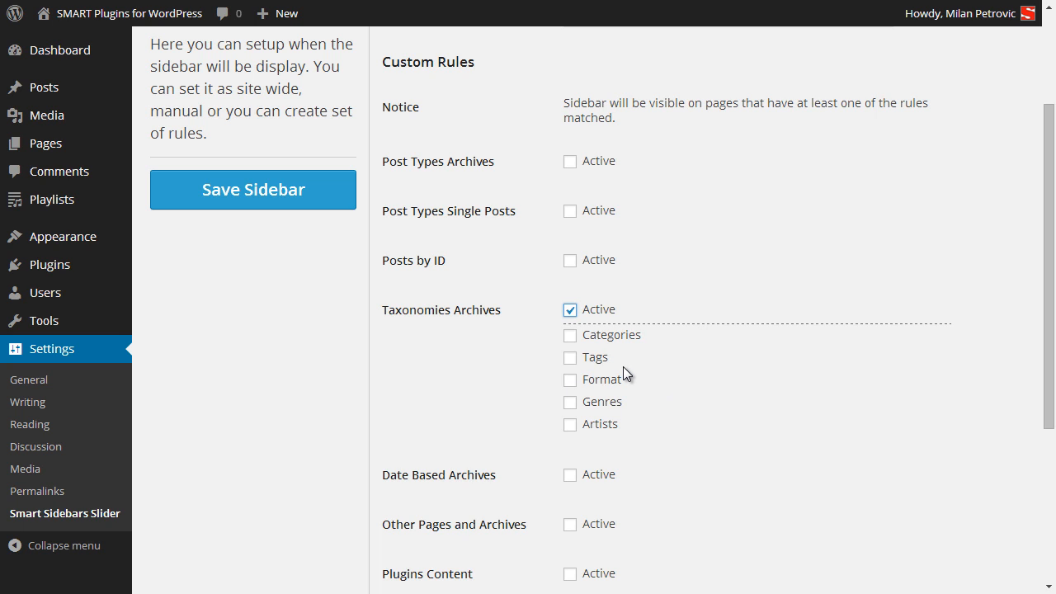
{"action": "left_click", "coordinate": [592, 313]}
Examine the options of the Date Based Archives, Other Pages and Archives, and Plugins Content rules, leaving all three inactive.
{"action": "left_click", "coordinate": [579, 363]}
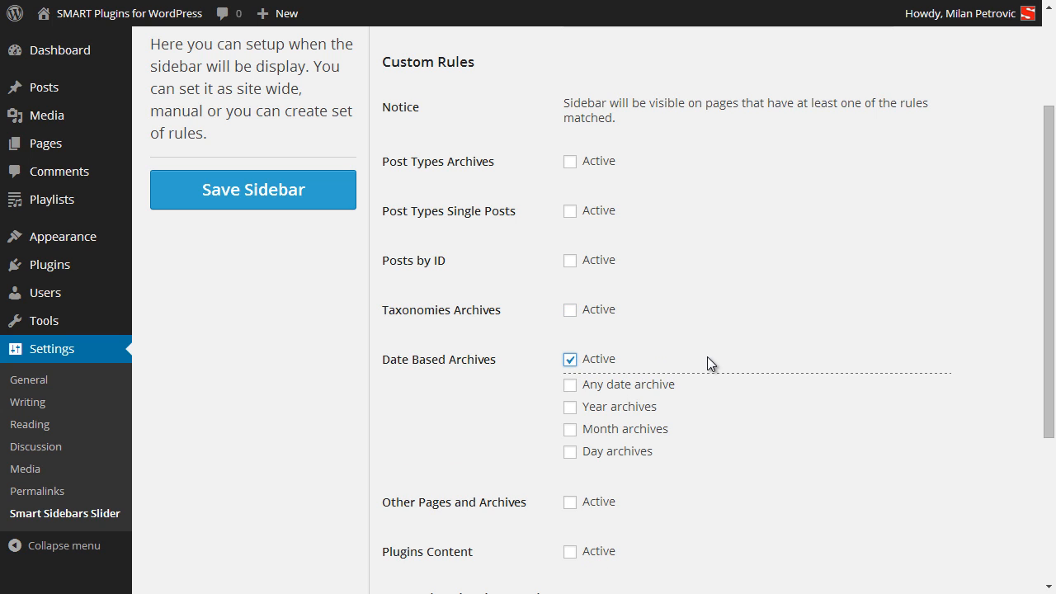
{"action": "left_click", "coordinate": [591, 361]}
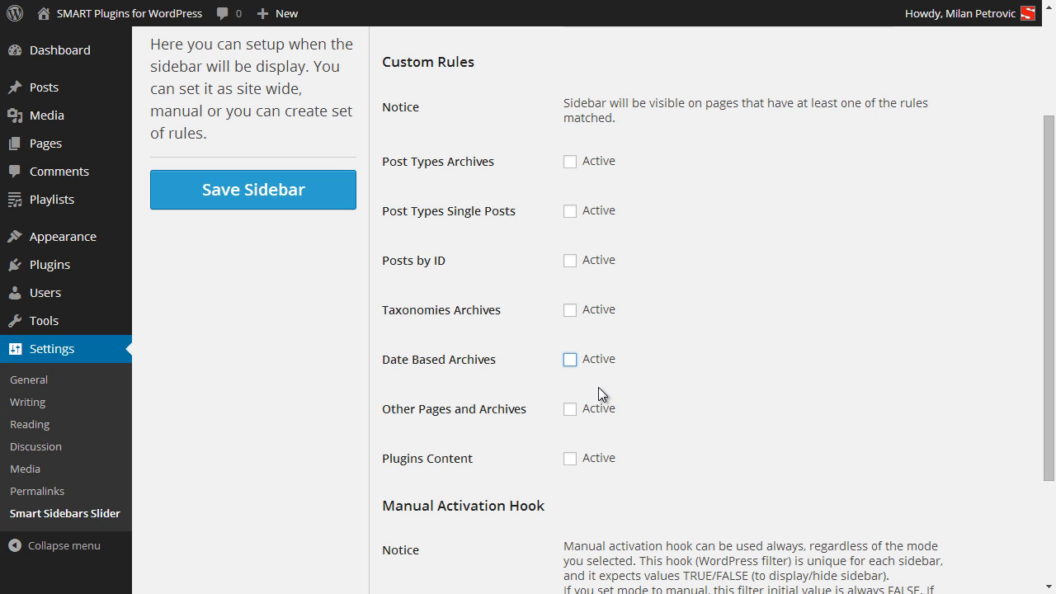
{"action": "left_click", "coordinate": [593, 406]}
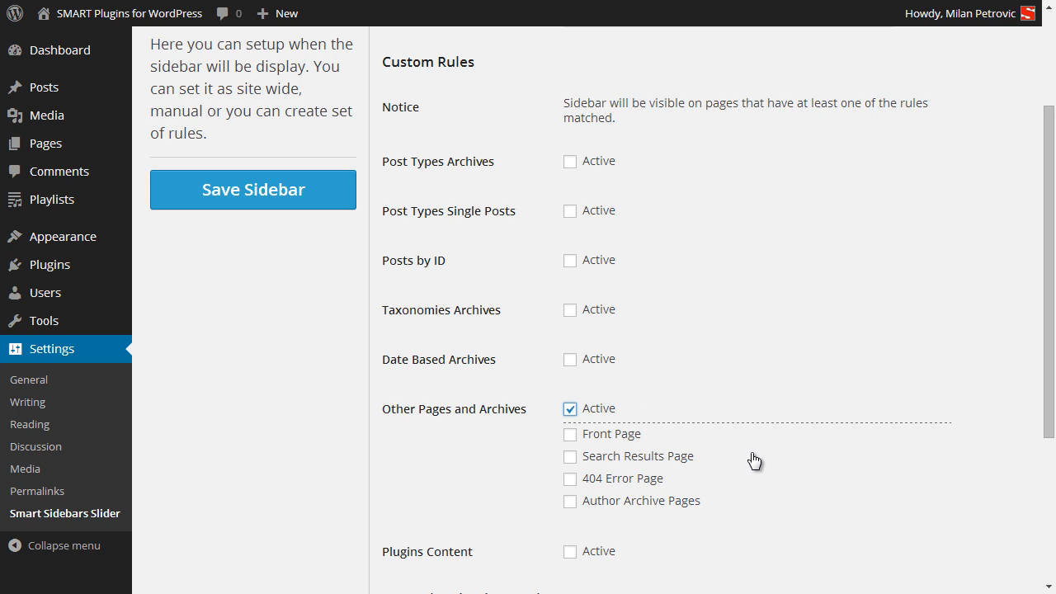
{"action": "left_click", "coordinate": [571, 410]}
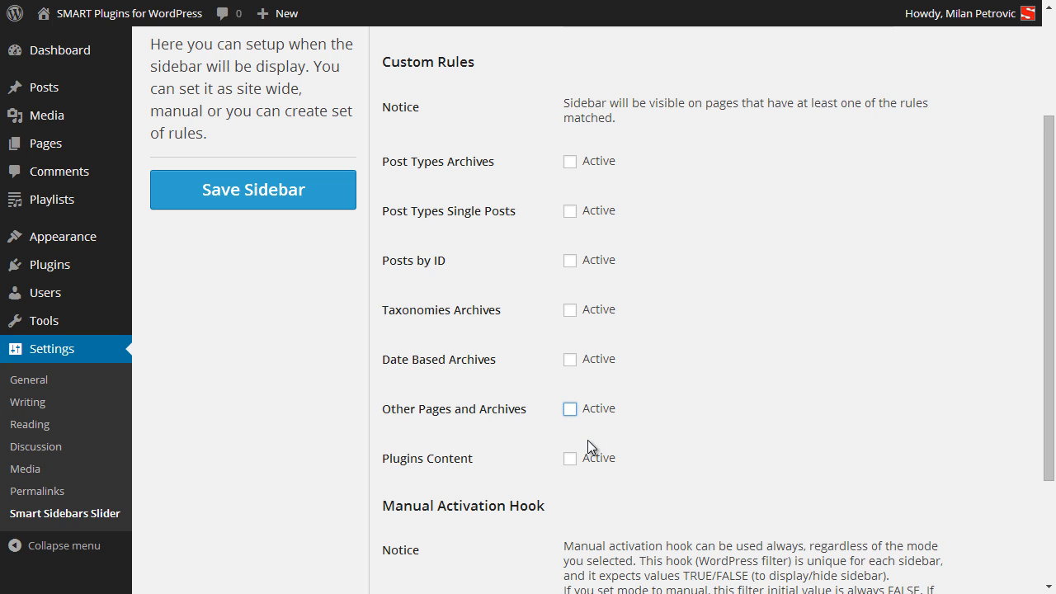
{"action": "left_click", "coordinate": [595, 458]}
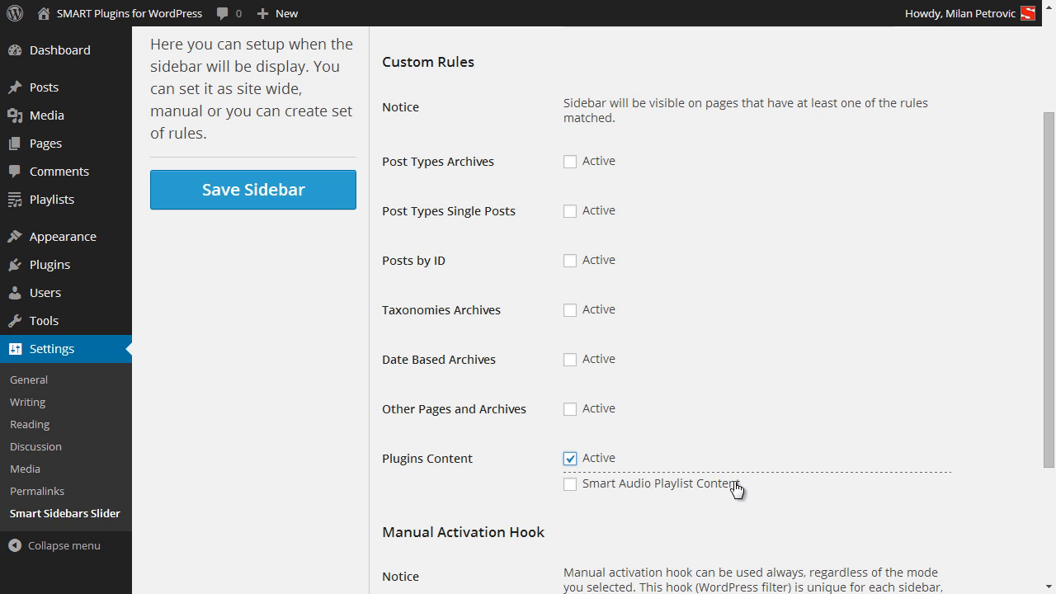
{"action": "left_click", "coordinate": [597, 460]}
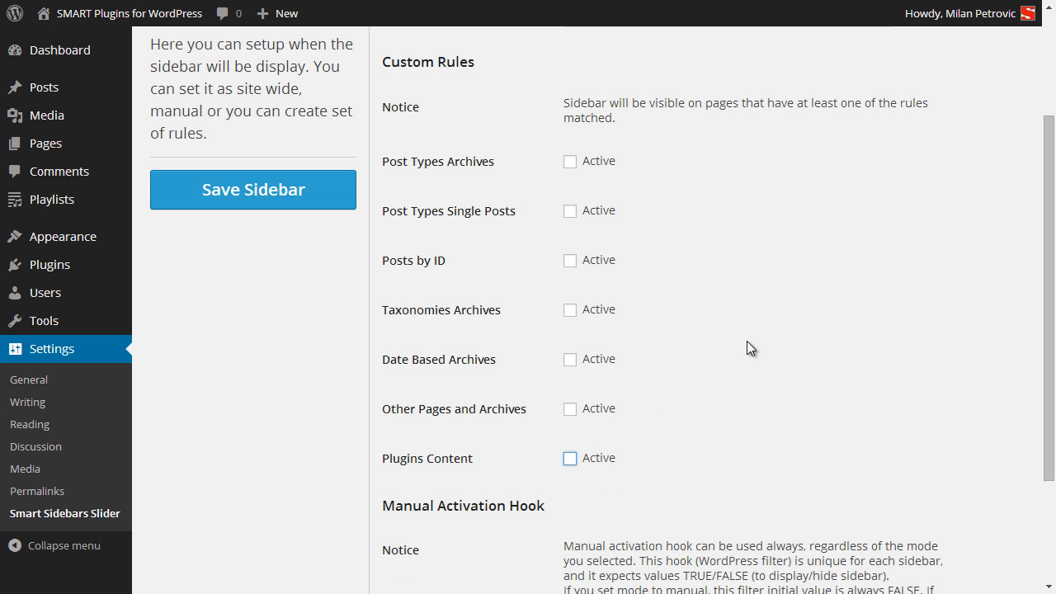
Activate the Post Types Archives rule for Playlists and save the sidebar.
{"action": "left_click", "coordinate": [607, 165]}
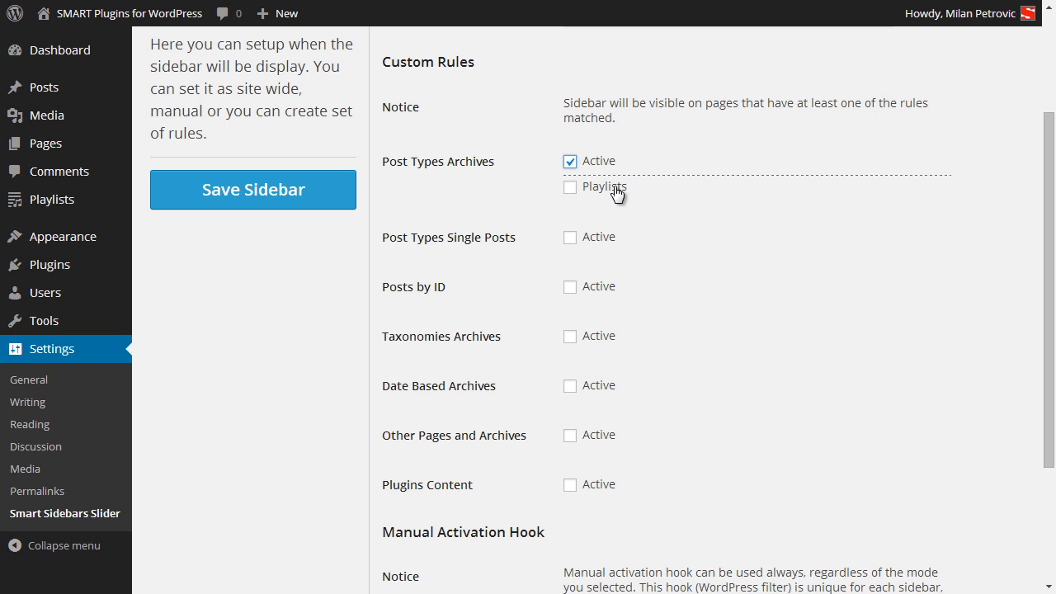
{"action": "left_click", "coordinate": [615, 188]}
{"action": "left_click", "coordinate": [298, 188]}
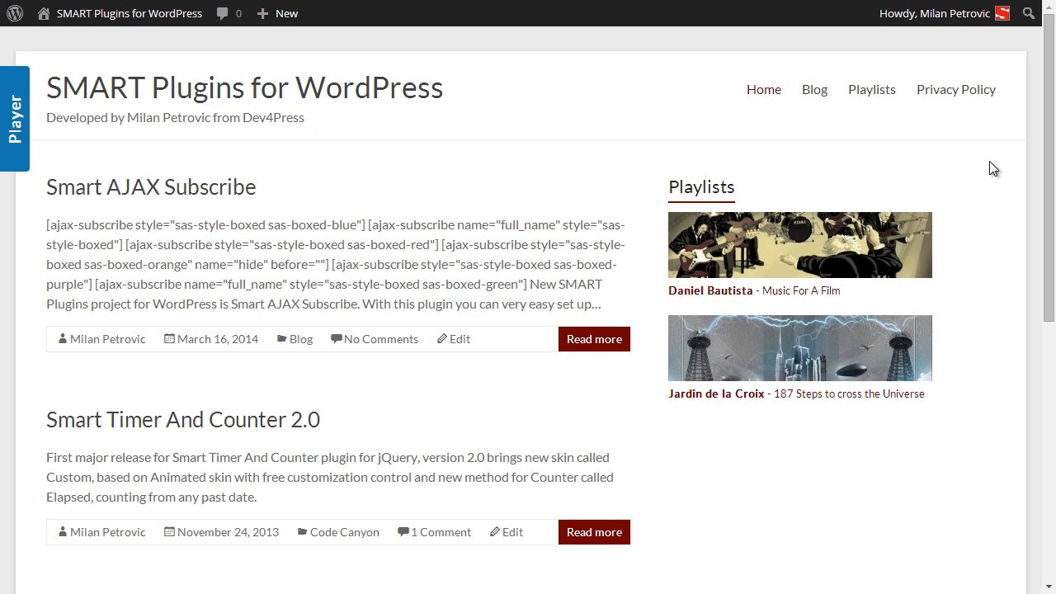
Slide the Sidebar slider open and closed on the site's Playlists archive page, and check the Blog page for it.
{"action": "left_click", "coordinate": [877, 91]}
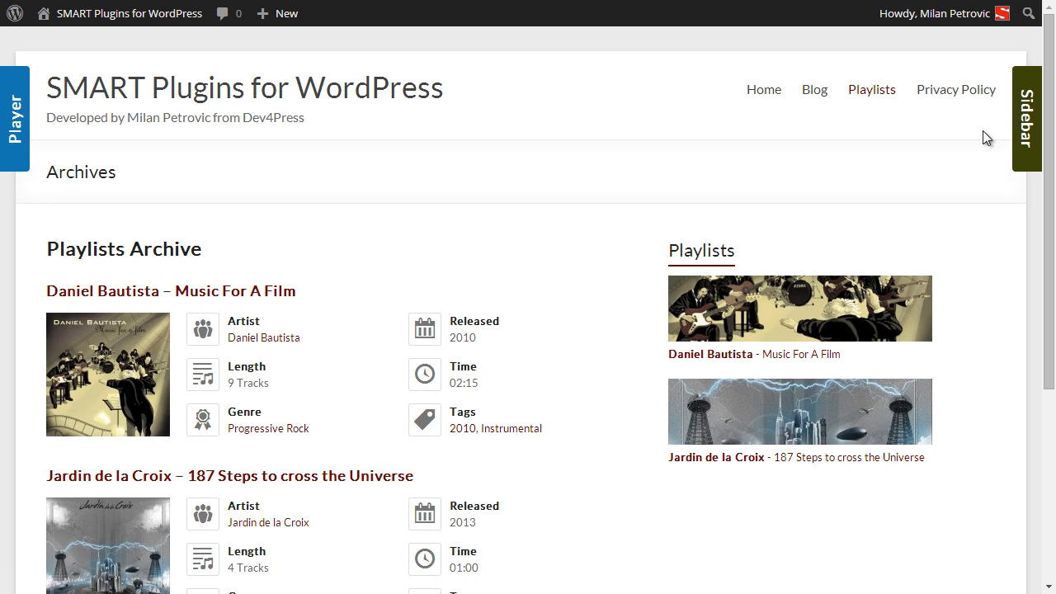
{"action": "left_click", "coordinate": [1035, 128]}
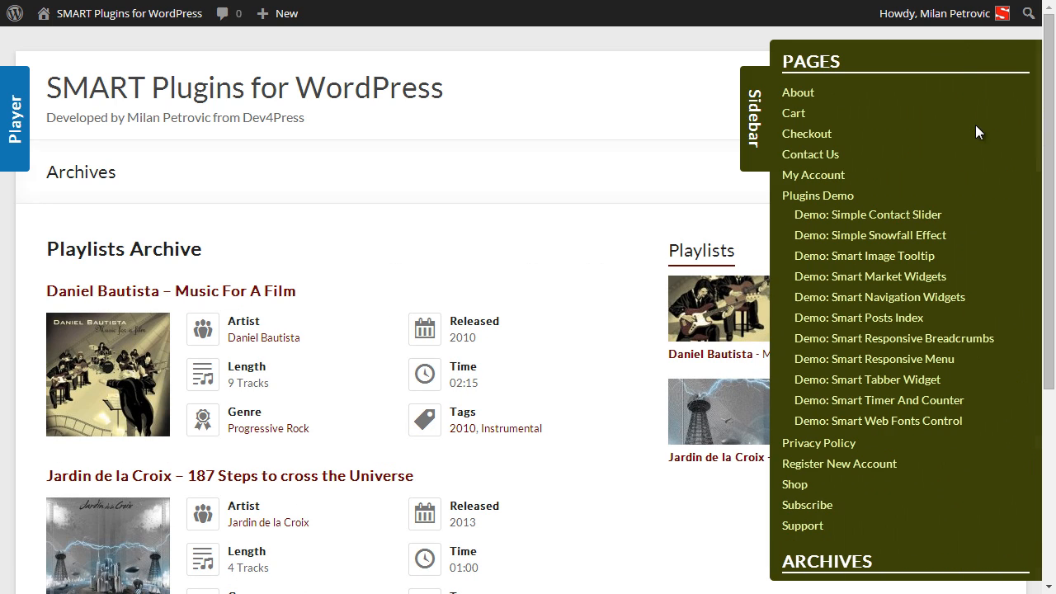
{"action": "left_click", "coordinate": [758, 122]}
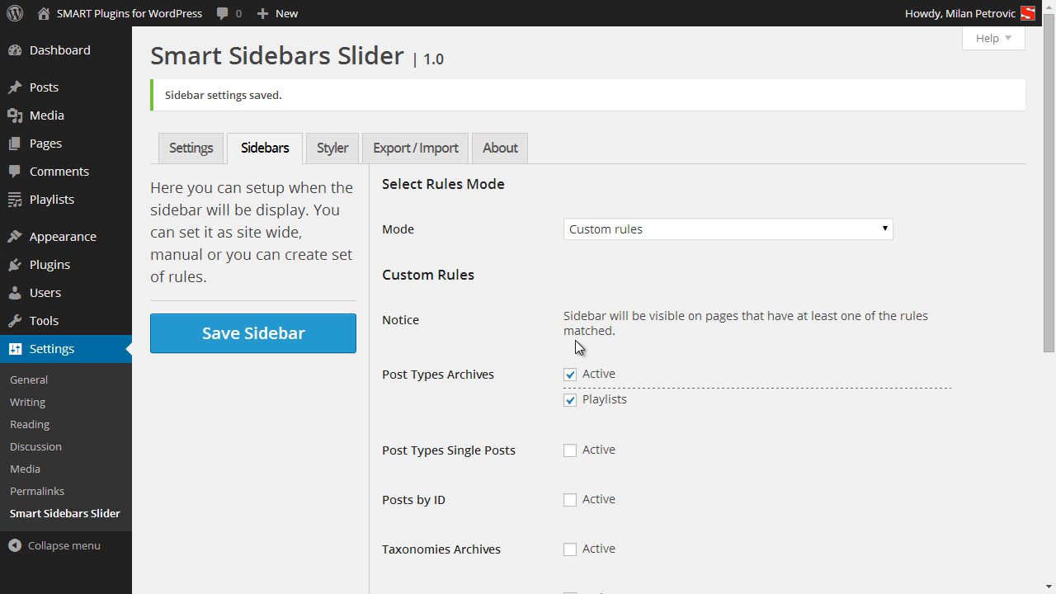
{"action": "scroll", "coordinate": [647, 367], "scroll_direction": "down", "scroll_amount": 4}
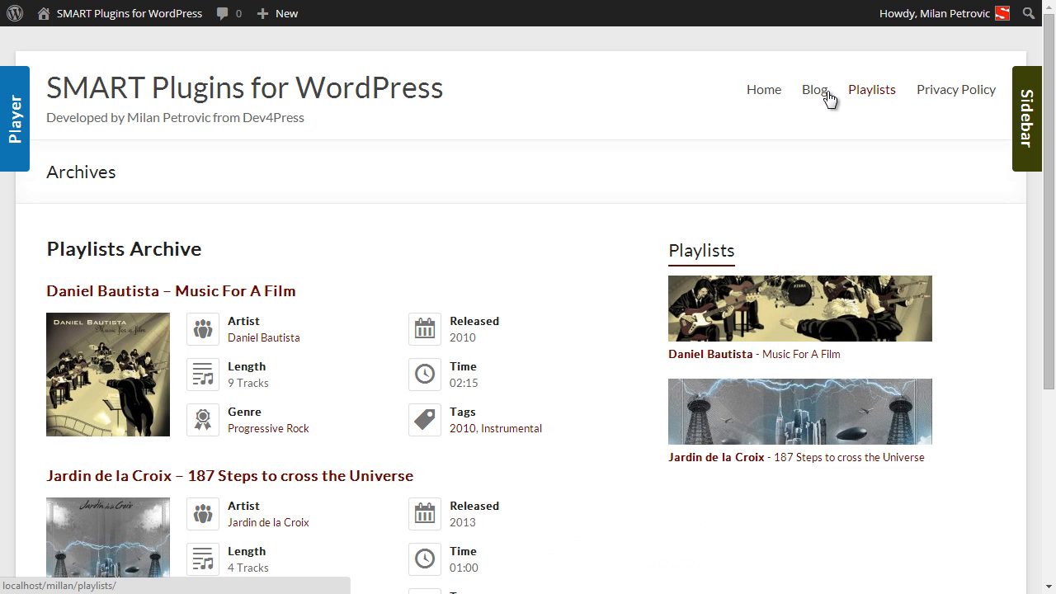
{"action": "left_click", "coordinate": [819, 97]}
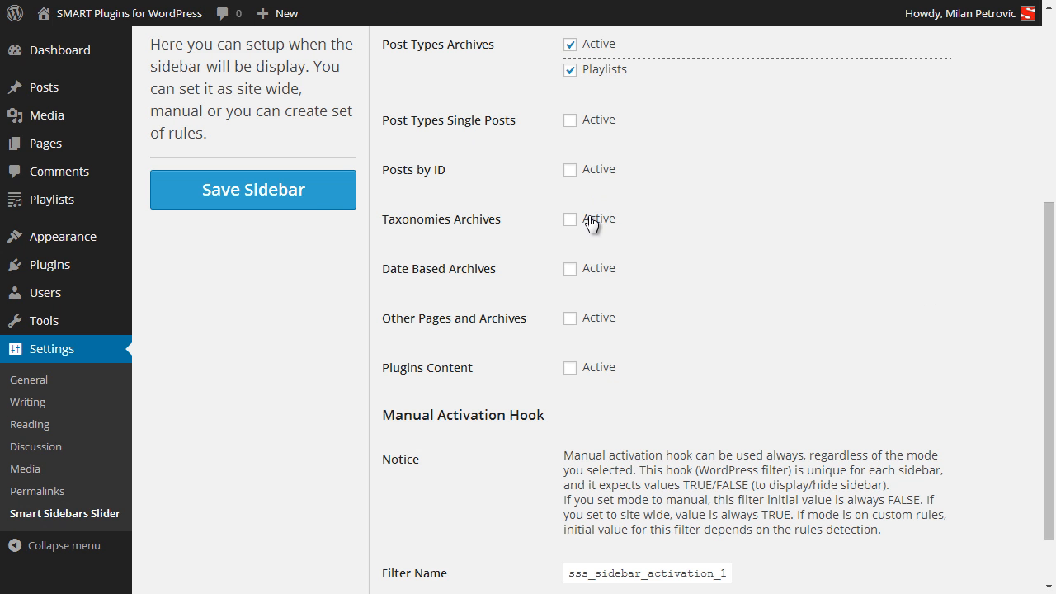
Activate the Taxonomies Archives rule for Categories and save the sidebar.
{"action": "left_click", "coordinate": [590, 221]}
{"action": "left_click", "coordinate": [602, 246]}
{"action": "left_click", "coordinate": [296, 205]}
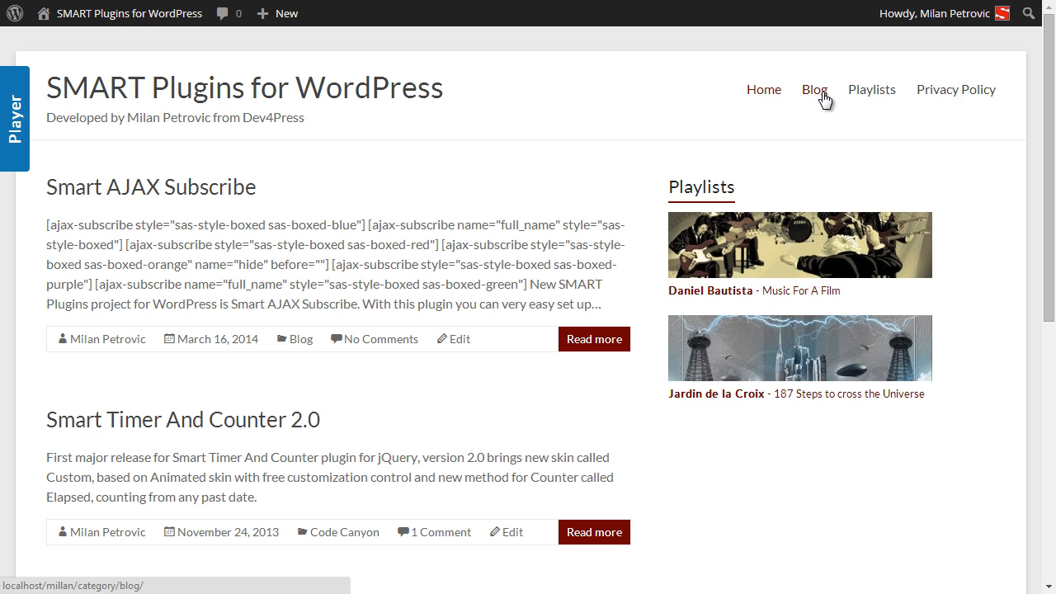
Go to the site's Blog page and slide the Sidebar slider open and closed.
{"action": "left_click", "coordinate": [816, 91]}
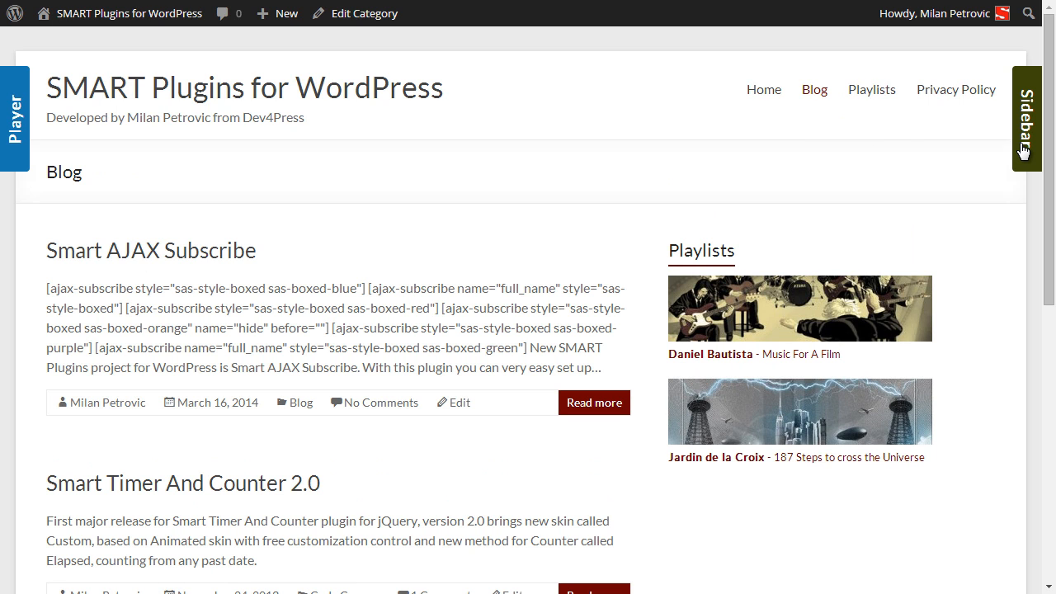
{"action": "left_click", "coordinate": [1023, 151]}
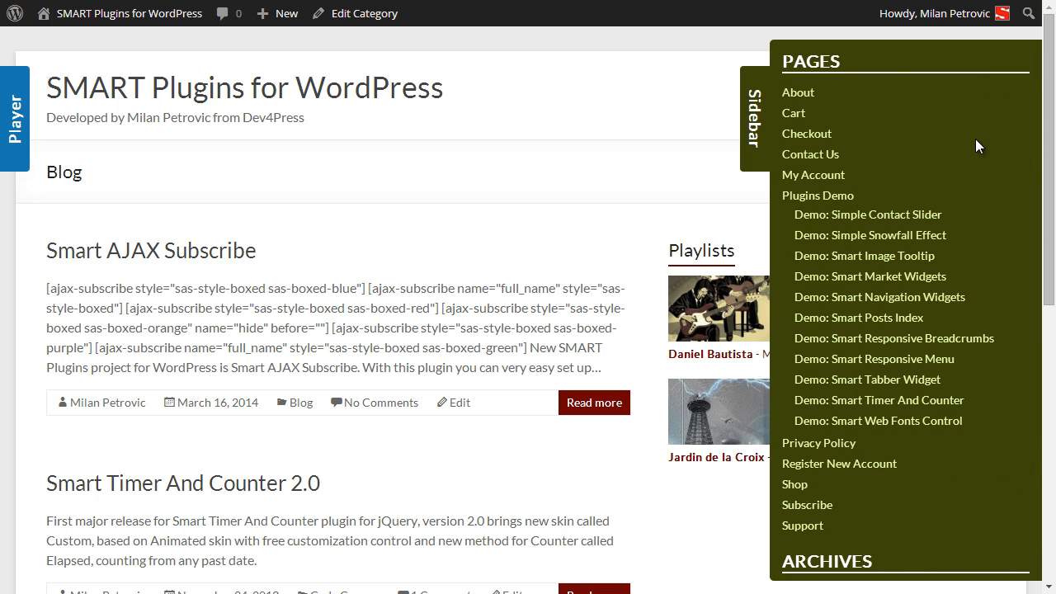
{"action": "left_click", "coordinate": [753, 131]}
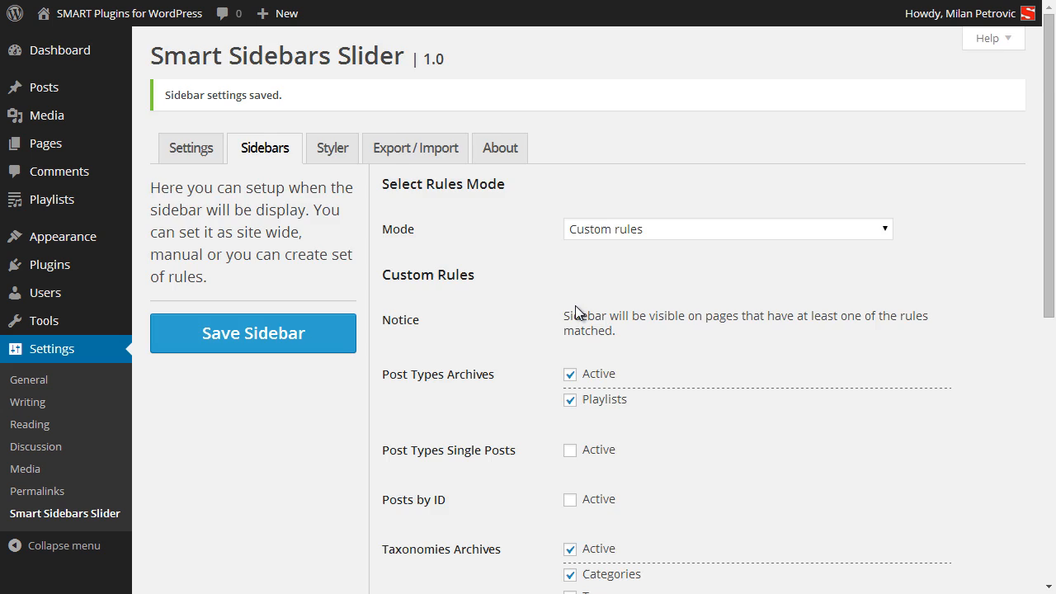
Review the sidebar's custom display rules and the filter name of its manual activation hook.
{"action": "scroll", "coordinate": [575, 305], "scroll_direction": "down", "scroll_amount": 4}
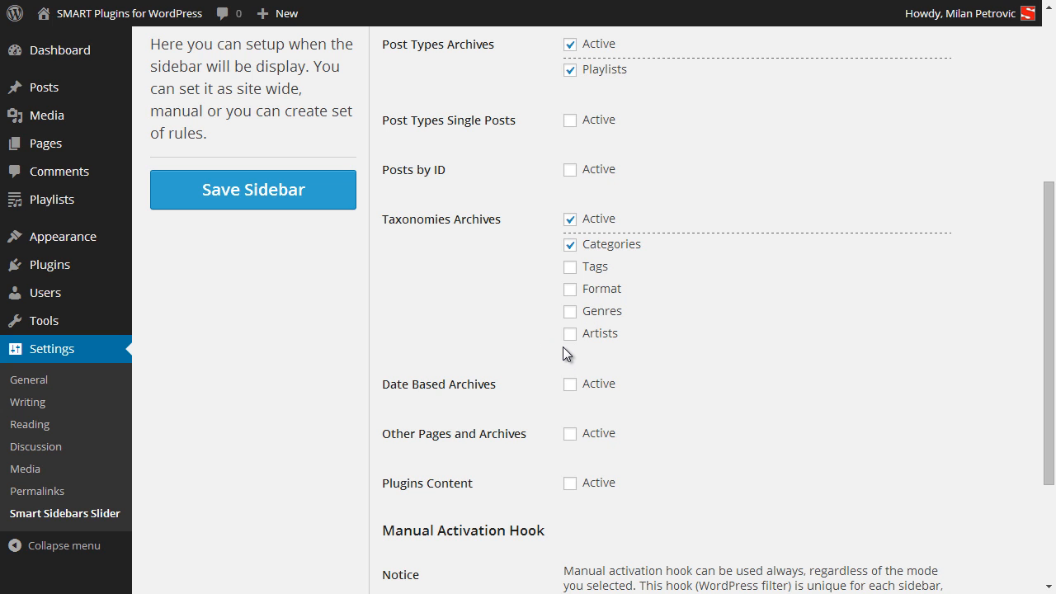
{"action": "scroll", "coordinate": [563, 347], "scroll_direction": "down", "scroll_amount": 2}
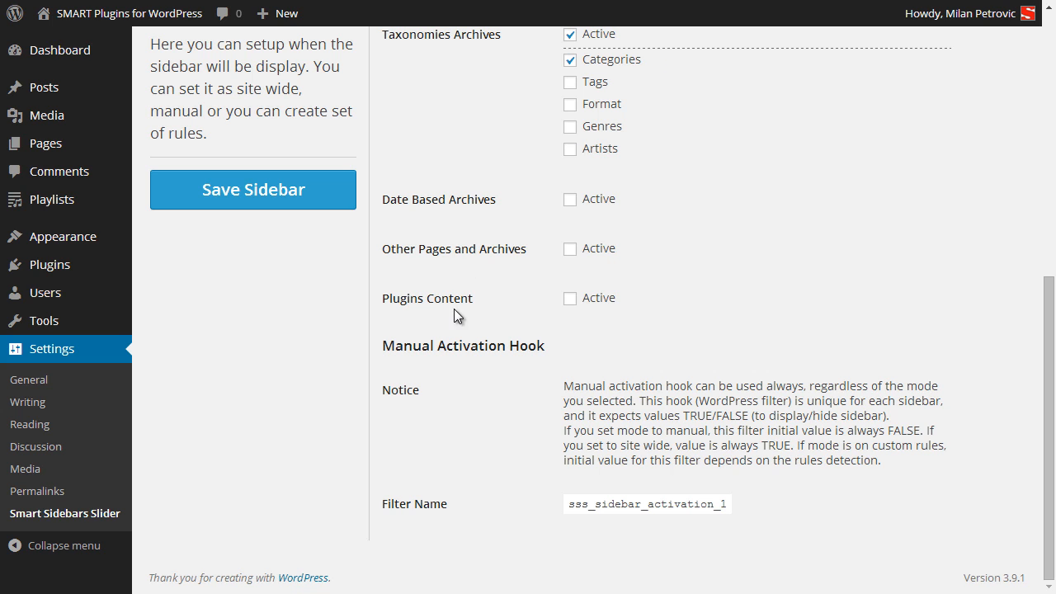
{"action": "scroll", "coordinate": [425, 313], "scroll_direction": "up", "scroll_amount": 2}
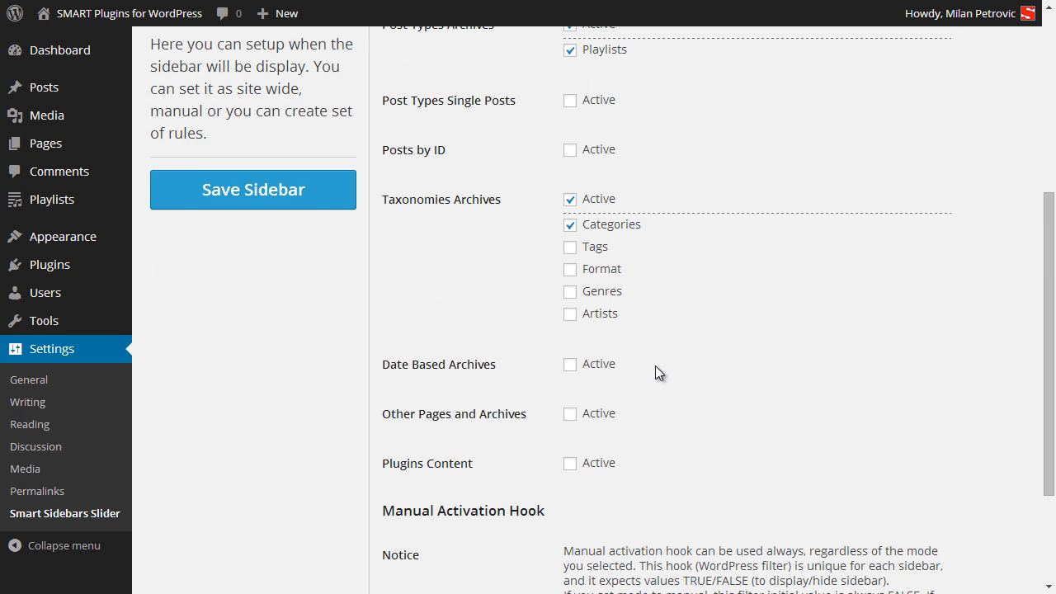
{"action": "scroll", "coordinate": [693, 378], "scroll_direction": "up", "scroll_amount": 1}
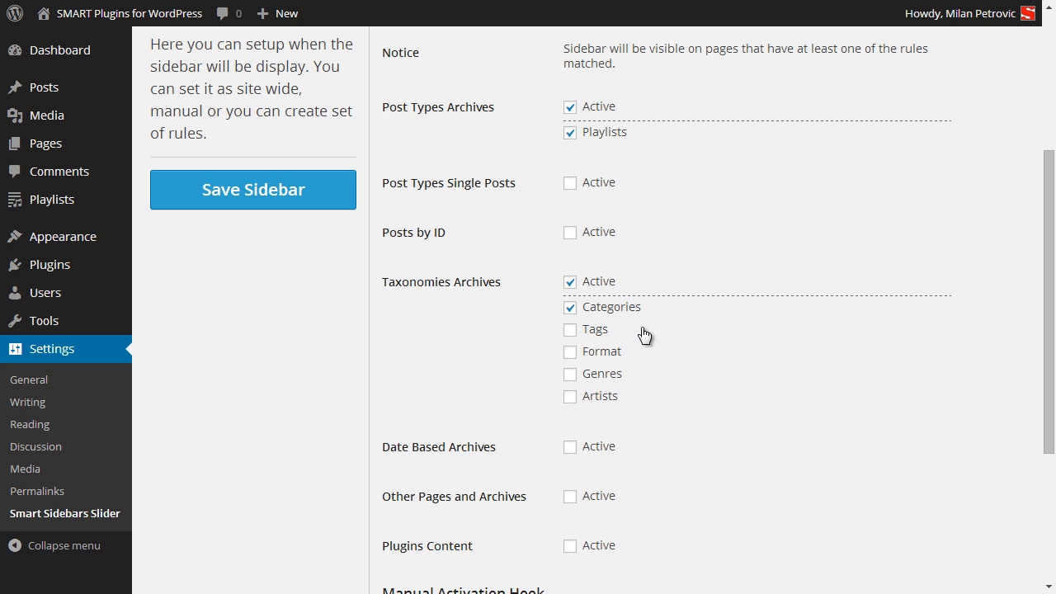
{"action": "scroll", "coordinate": [701, 370], "scroll_direction": "down", "scroll_amount": 3}
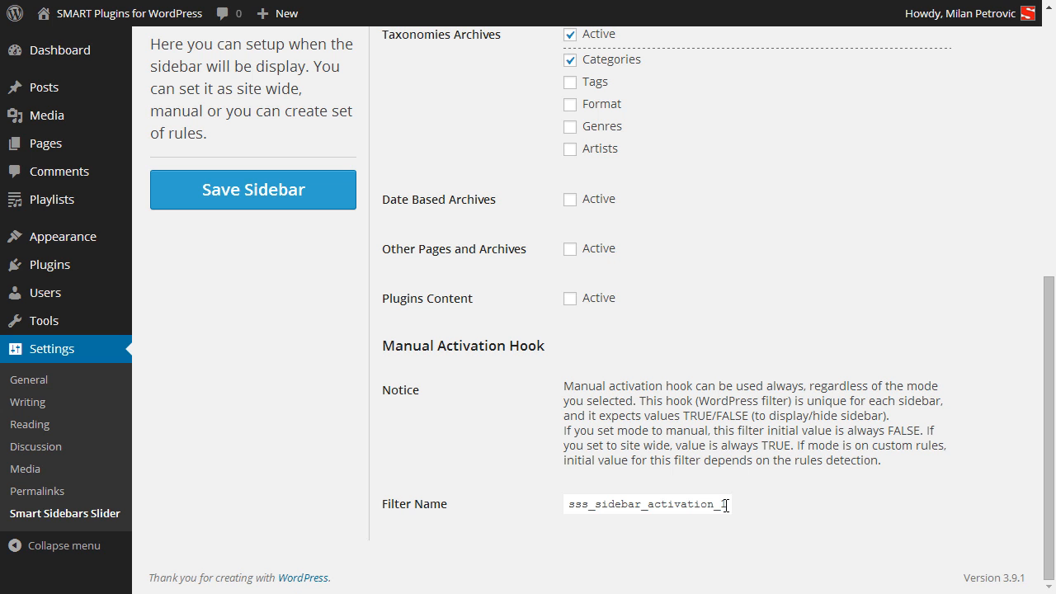
{"action": "scroll", "coordinate": [715, 412], "scroll_direction": "up", "scroll_amount": 6}
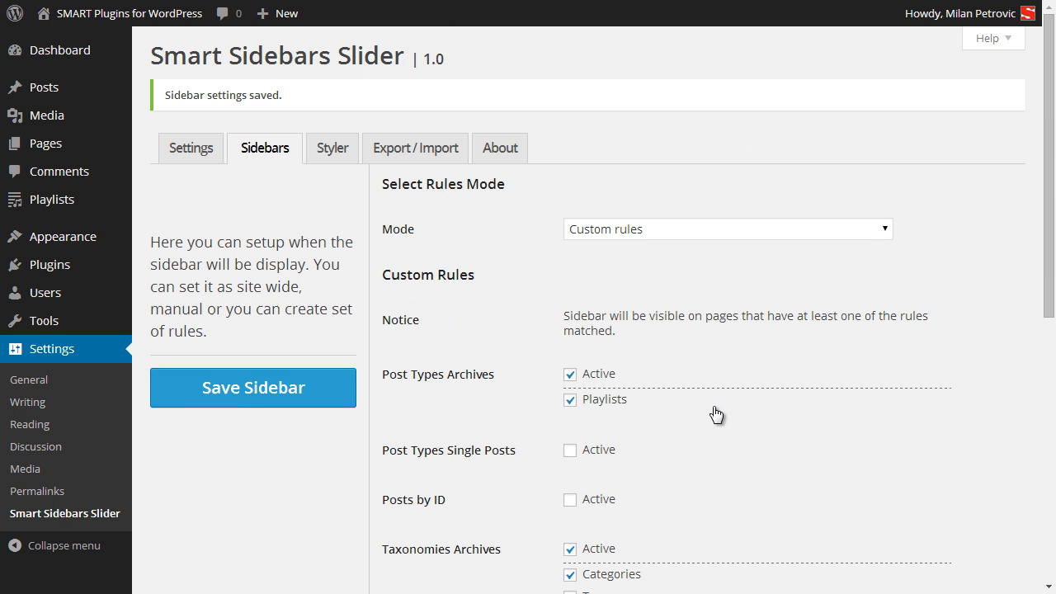
Set the Second Sidebar's screen location to Right, save it, and reload the site's Blog page to check the placement.
{"action": "left_click", "coordinate": [272, 149]}
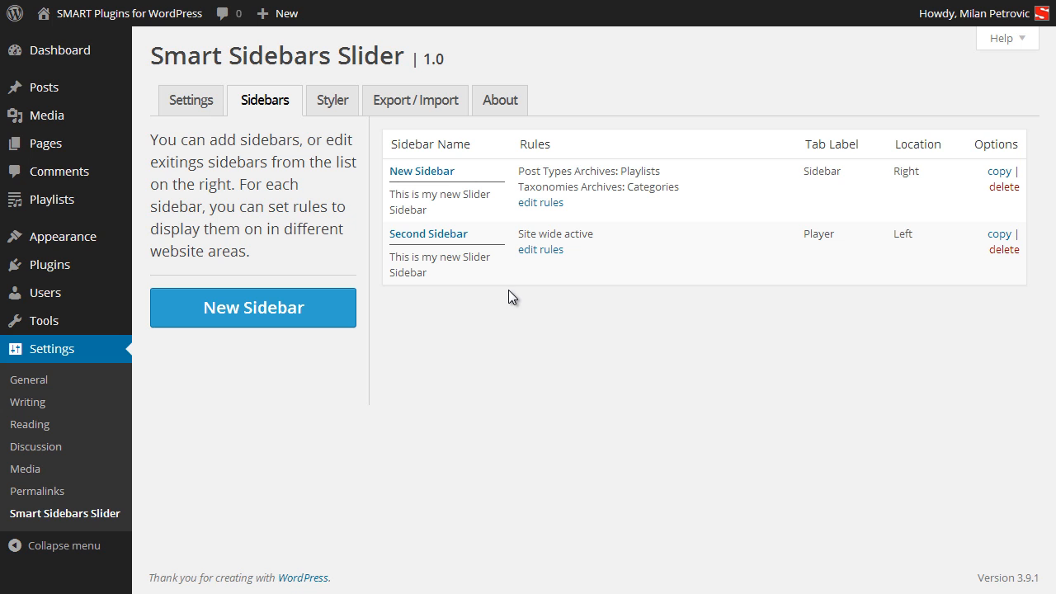
{"action": "left_click", "coordinate": [452, 246]}
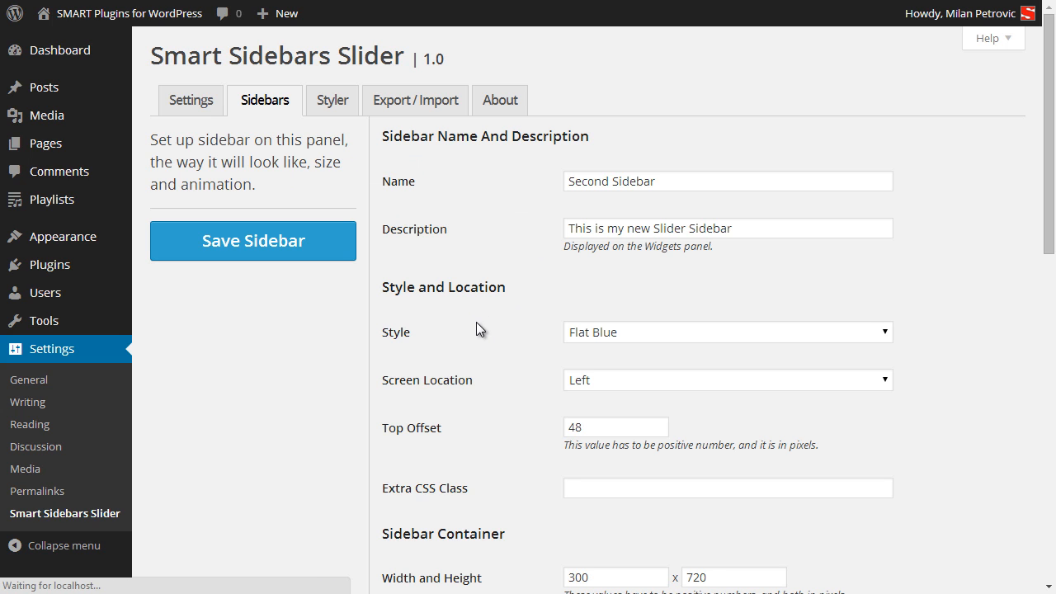
{"action": "scroll", "coordinate": [483, 314], "scroll_direction": "down", "scroll_amount": 4}
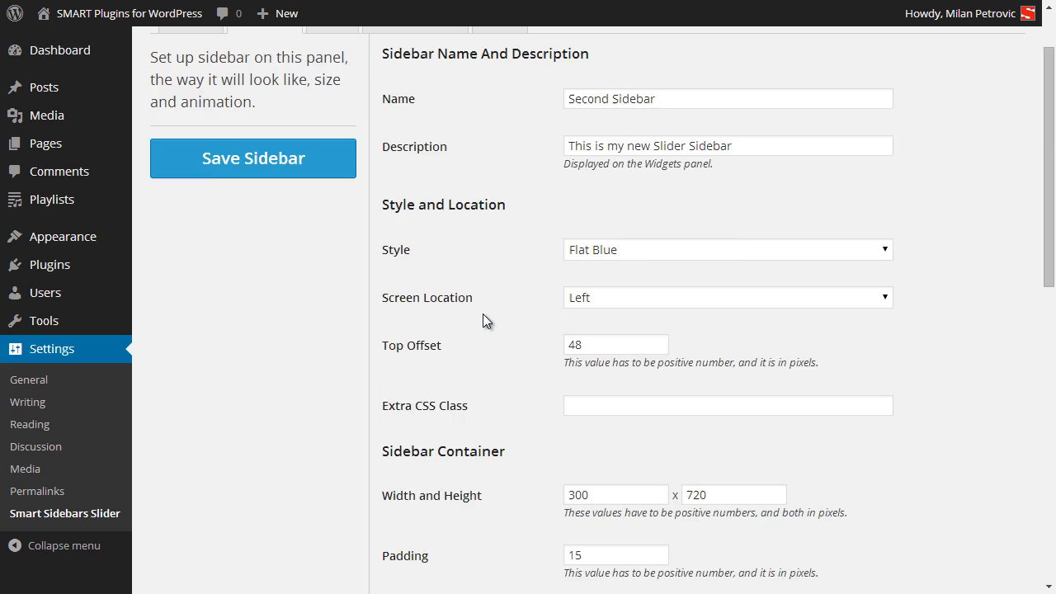
{"action": "scroll", "coordinate": [484, 320], "scroll_direction": "up", "scroll_amount": 3}
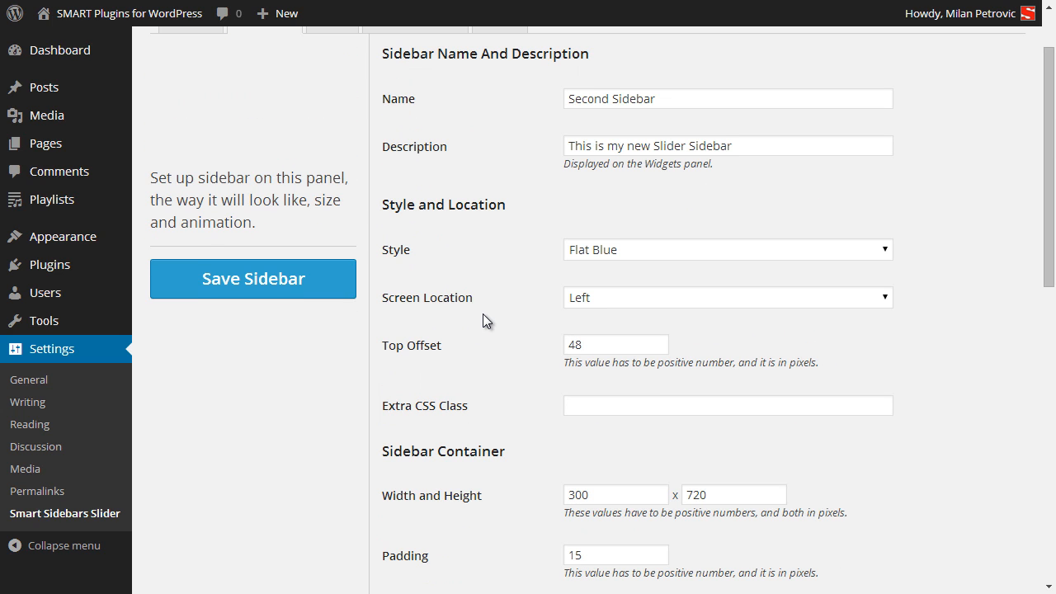
{"action": "left_click", "coordinate": [738, 302]}
{"action": "left_click", "coordinate": [725, 332]}
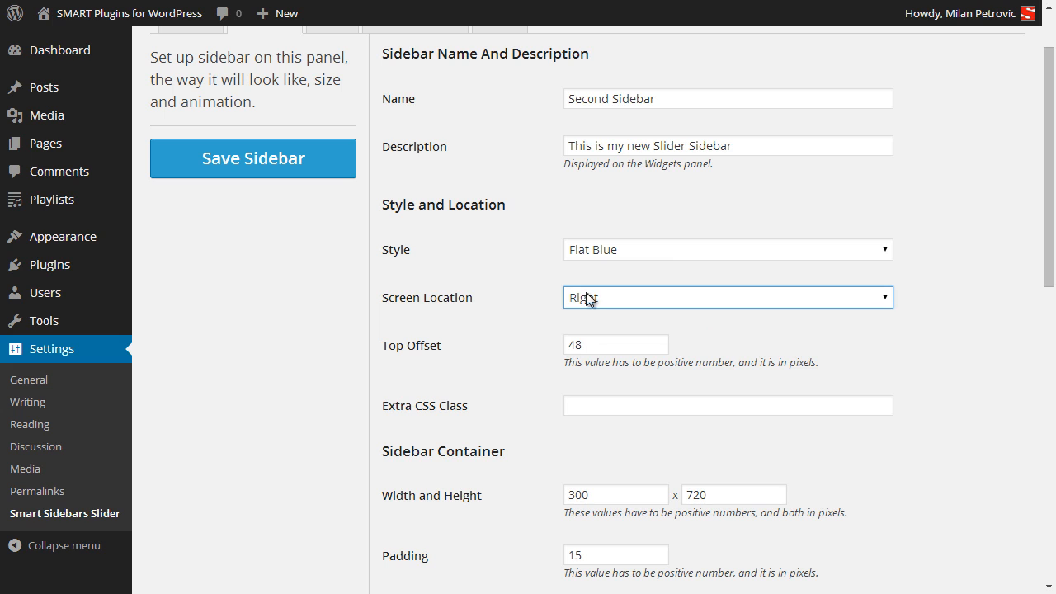
{"action": "left_click", "coordinate": [273, 166]}
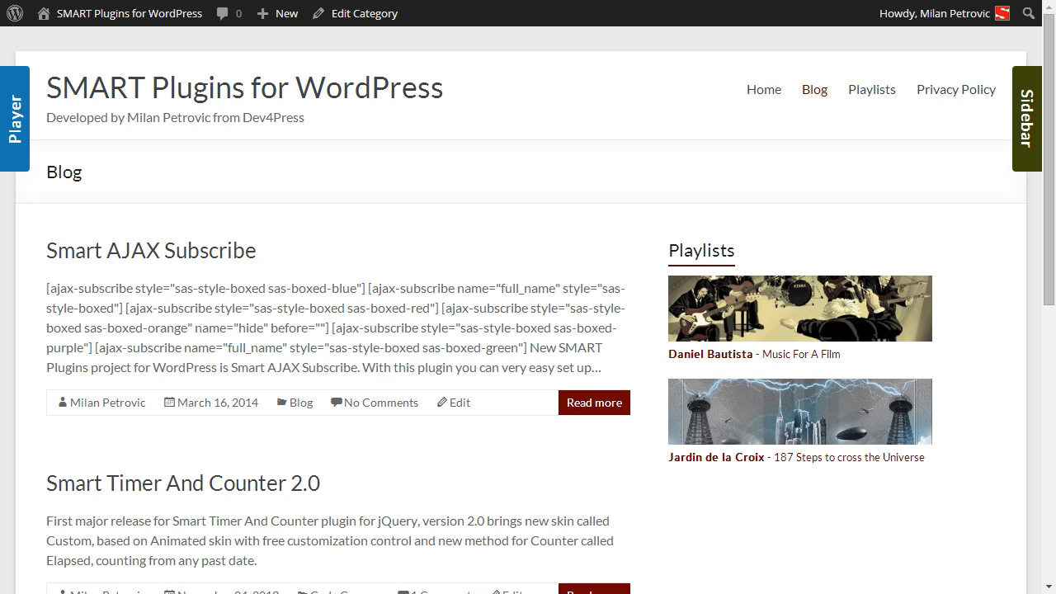
{"action": "key", "text": "F5"}
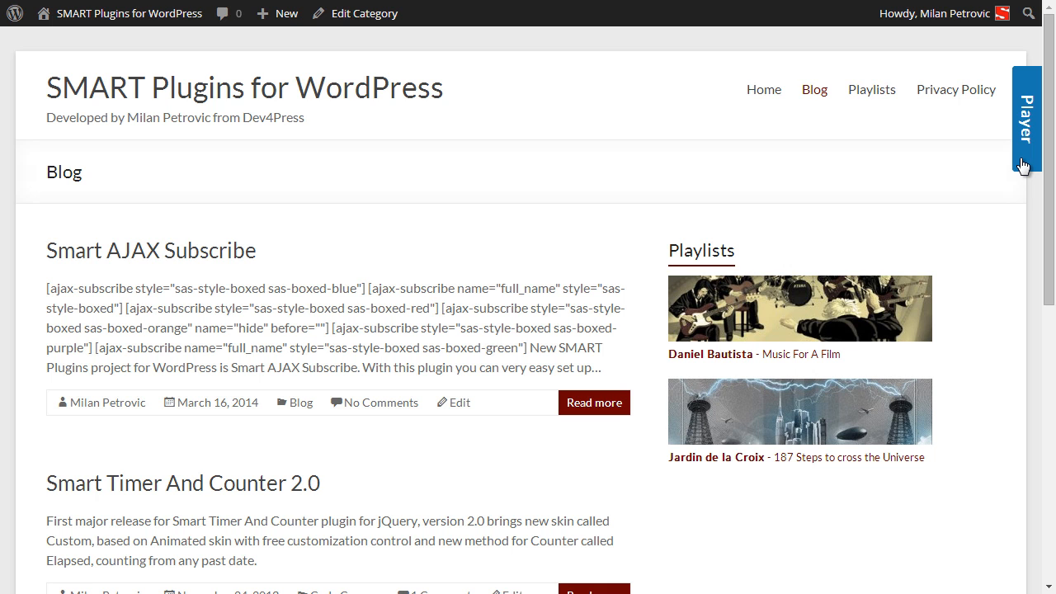
Set the tab top offset of the Second Sidebar to 170 pixels and save the sidebar.
{"action": "left_click", "coordinate": [163, 0]}
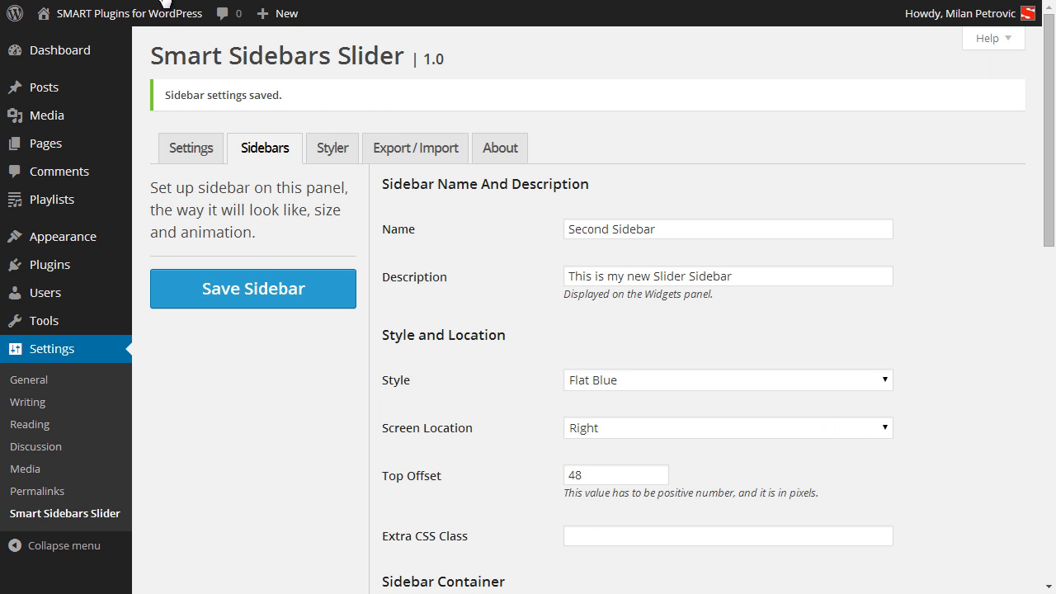
{"action": "scroll", "coordinate": [557, 371], "scroll_direction": "down", "scroll_amount": 4}
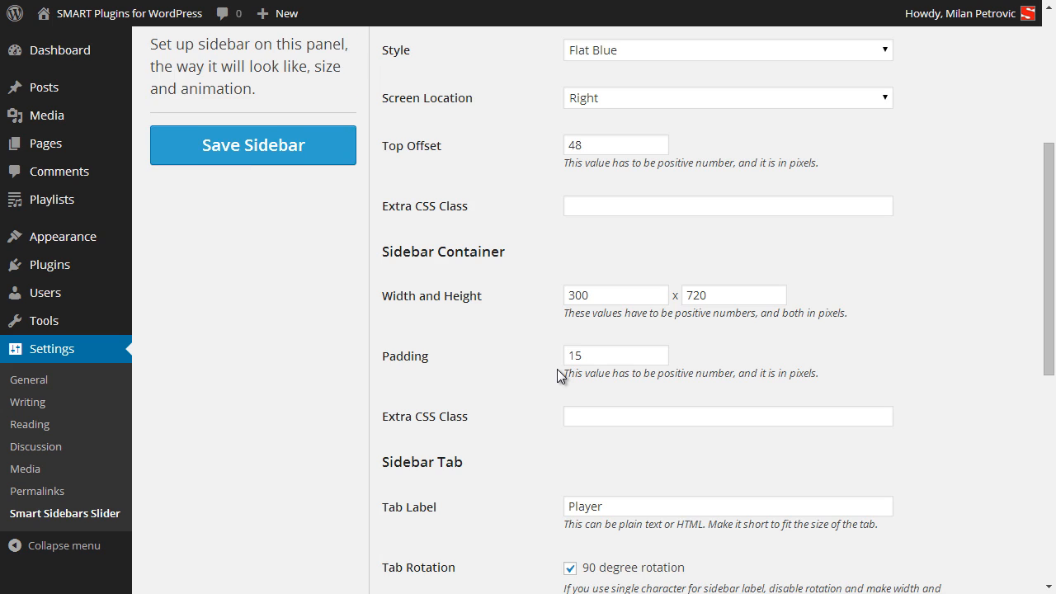
{"action": "scroll", "coordinate": [557, 368], "scroll_direction": "down", "scroll_amount": 2}
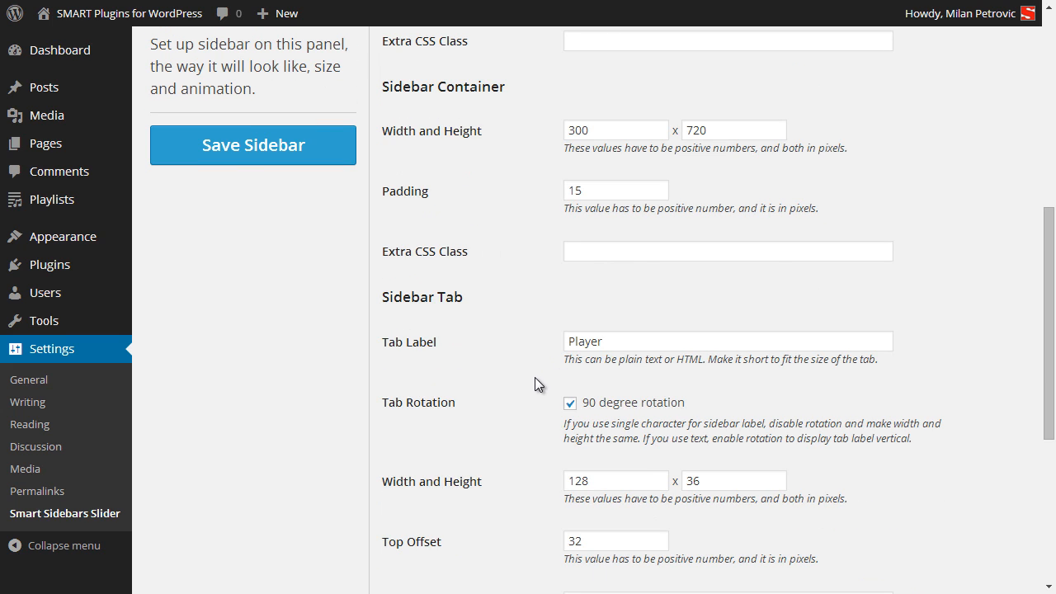
{"action": "scroll", "coordinate": [535, 384], "scroll_direction": "down", "scroll_amount": 2}
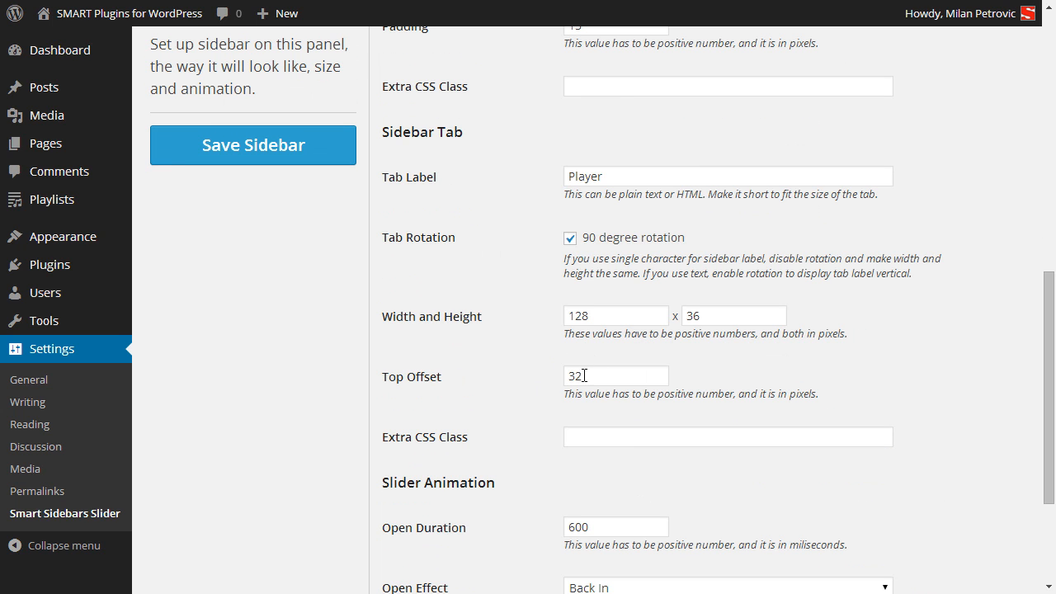
{"action": "left_click_drag", "start_coordinate": [584, 375], "coordinate": [539, 375]}
{"action": "type", "text": "170"}
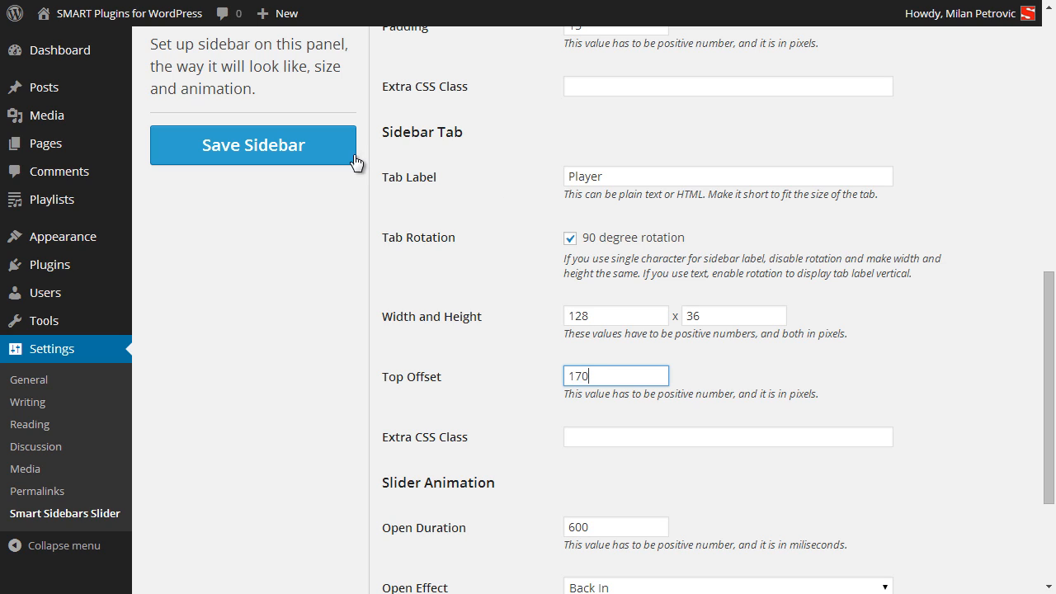
{"action": "left_click", "coordinate": [280, 142]}
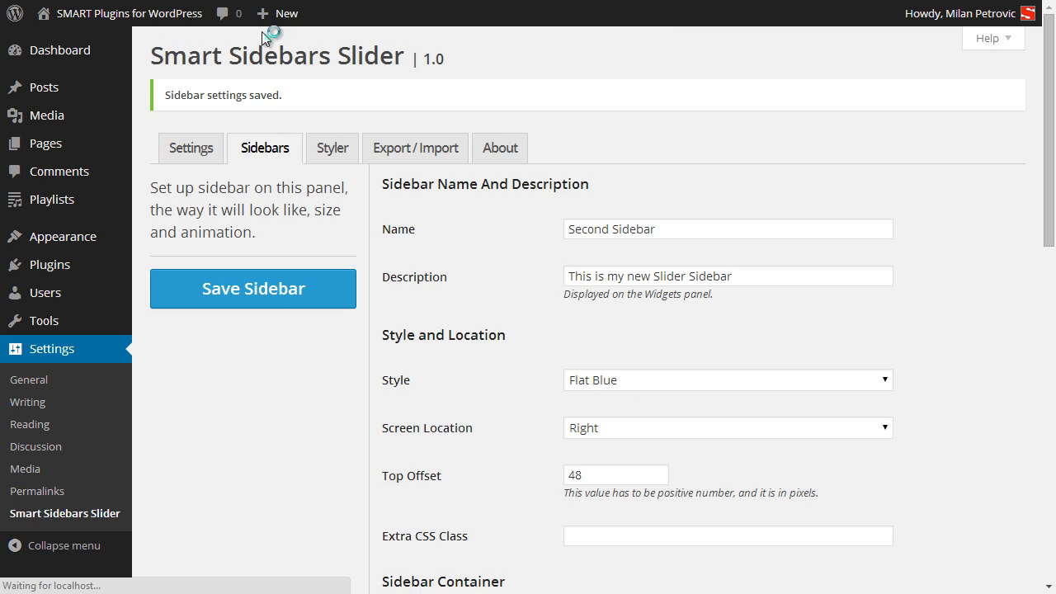
Reload the Blog page and slide the Sidebar and Player sliders open and closed to check their tab positions.
{"action": "left_click", "coordinate": [314, 1]}
{"action": "key", "text": "F5"}
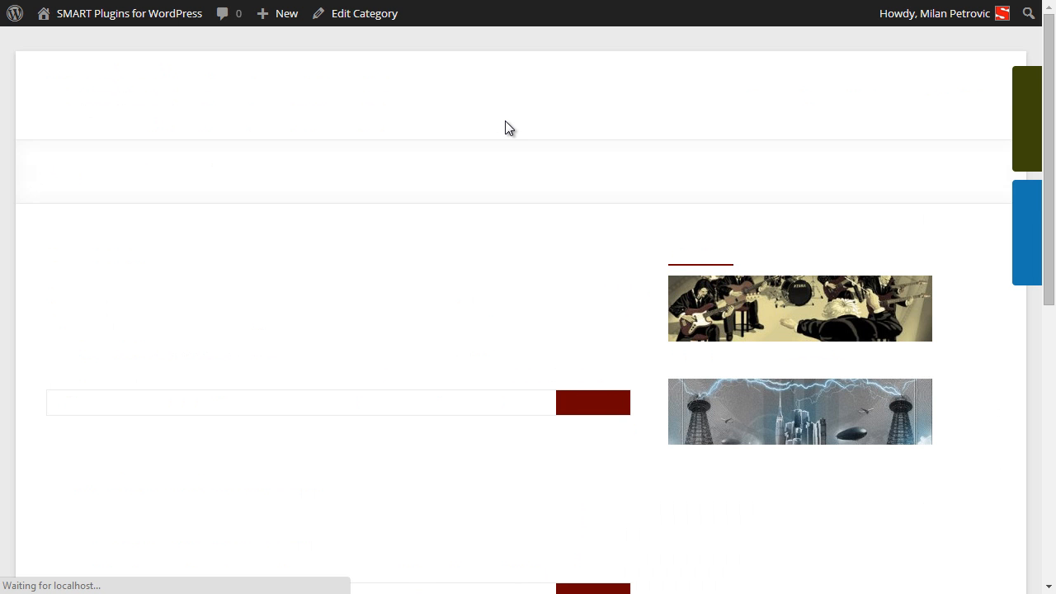
{"action": "left_click", "coordinate": [1027, 124]}
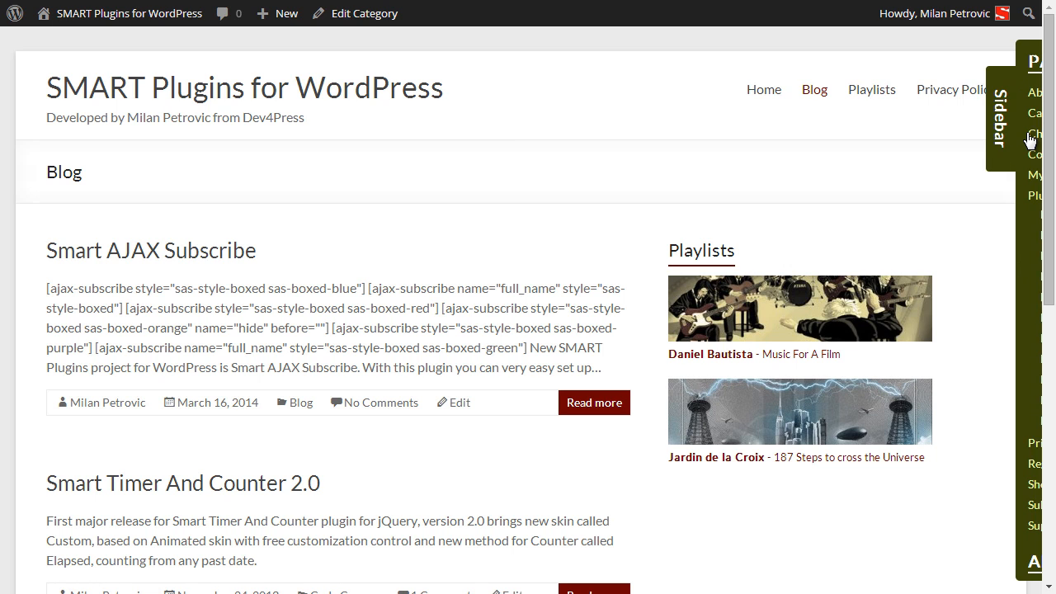
{"action": "left_click", "coordinate": [754, 127]}
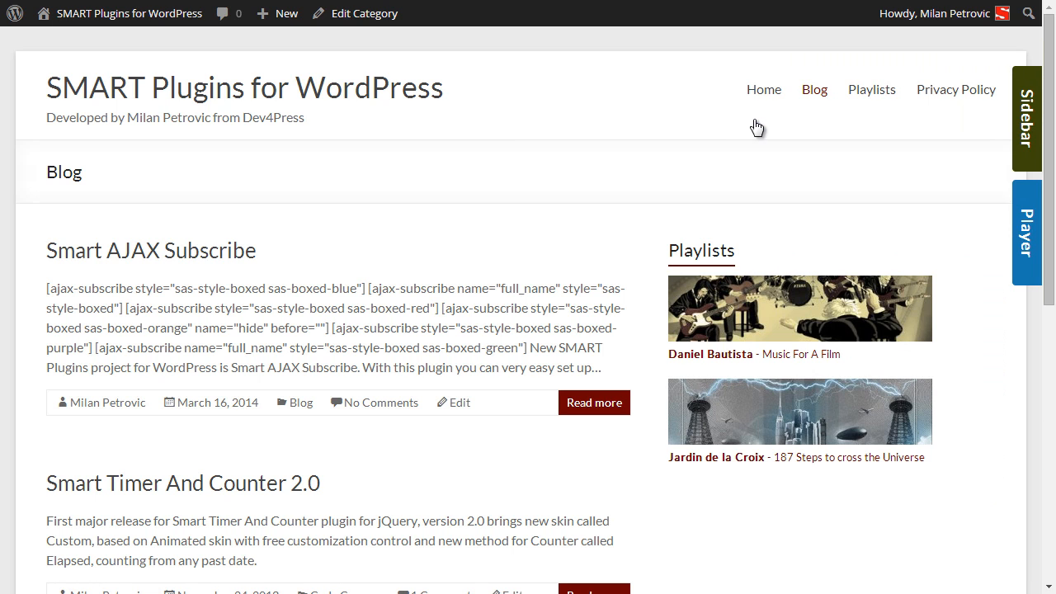
{"action": "left_click", "coordinate": [1026, 235]}
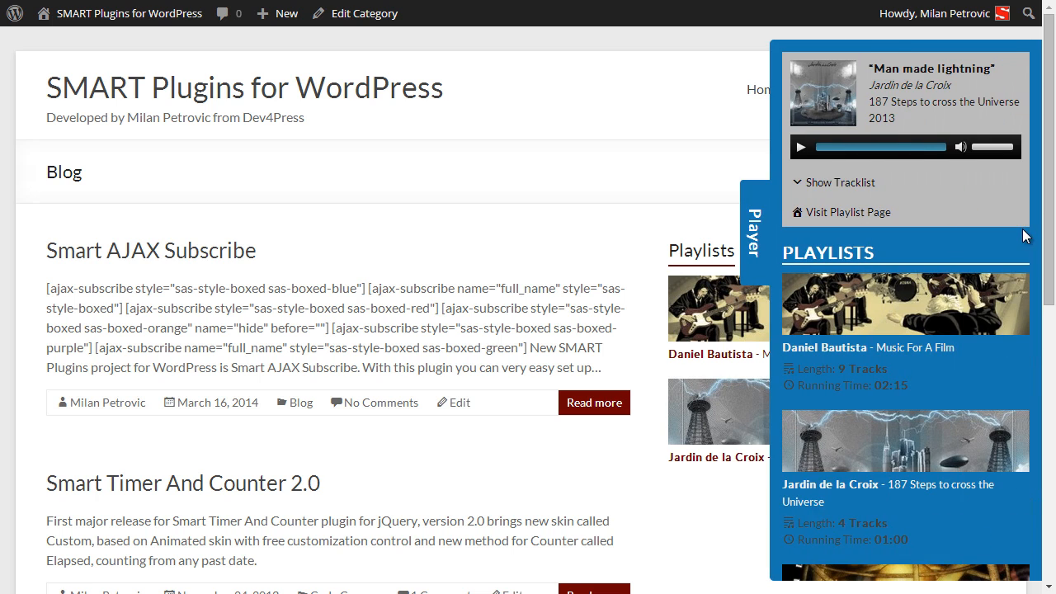
{"action": "left_click", "coordinate": [751, 241]}
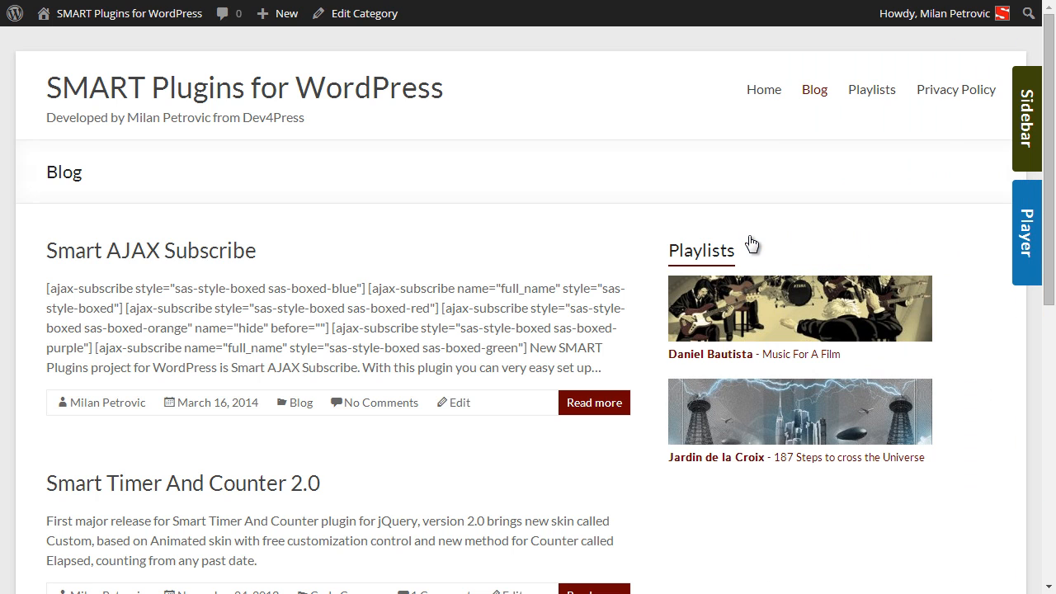
{"action": "left_click", "coordinate": [1027, 148]}
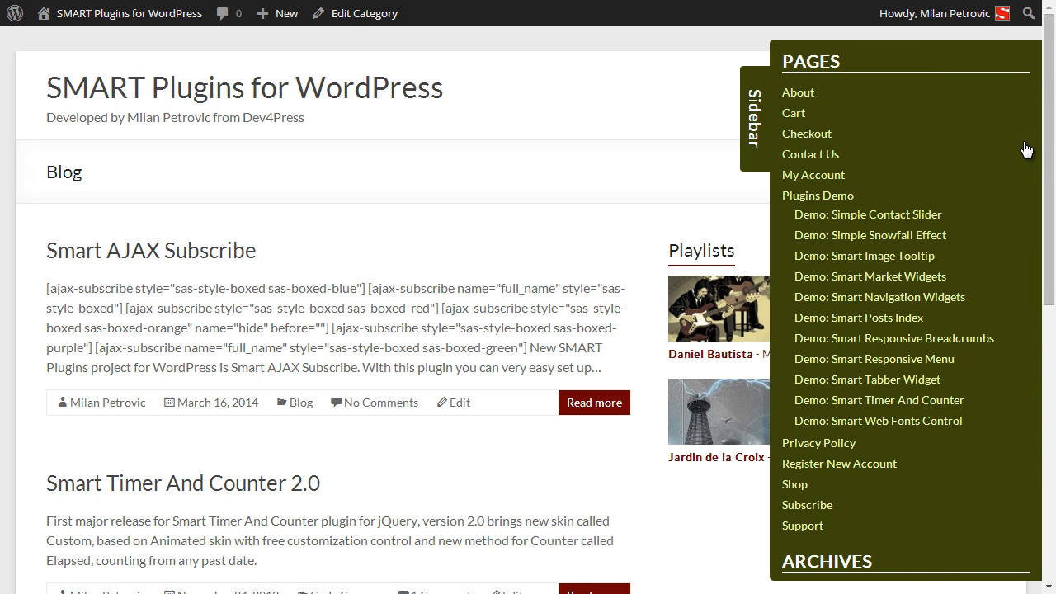
{"action": "left_click", "coordinate": [751, 137]}
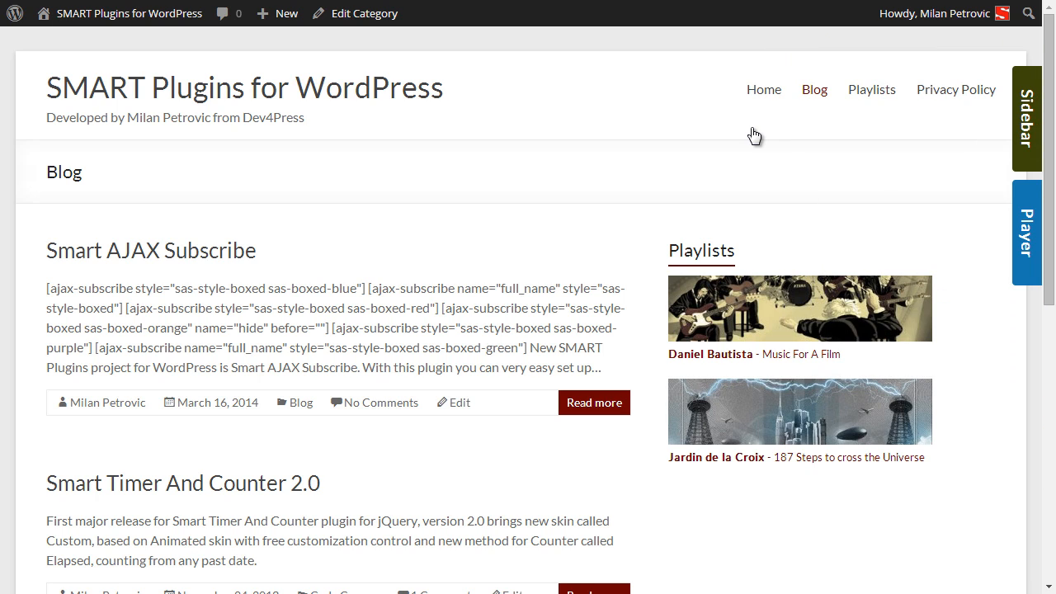
Check the slider tabs on the Playlists archive and Home pages, and try the Player slider on Home.
{"action": "left_click", "coordinate": [873, 91]}
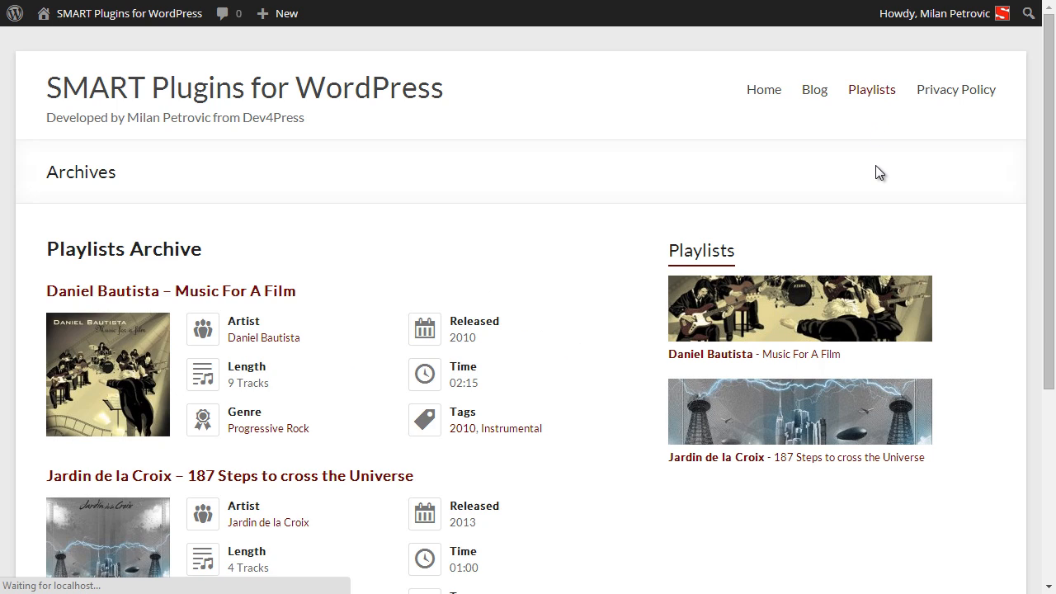
{"action": "left_click", "coordinate": [764, 90]}
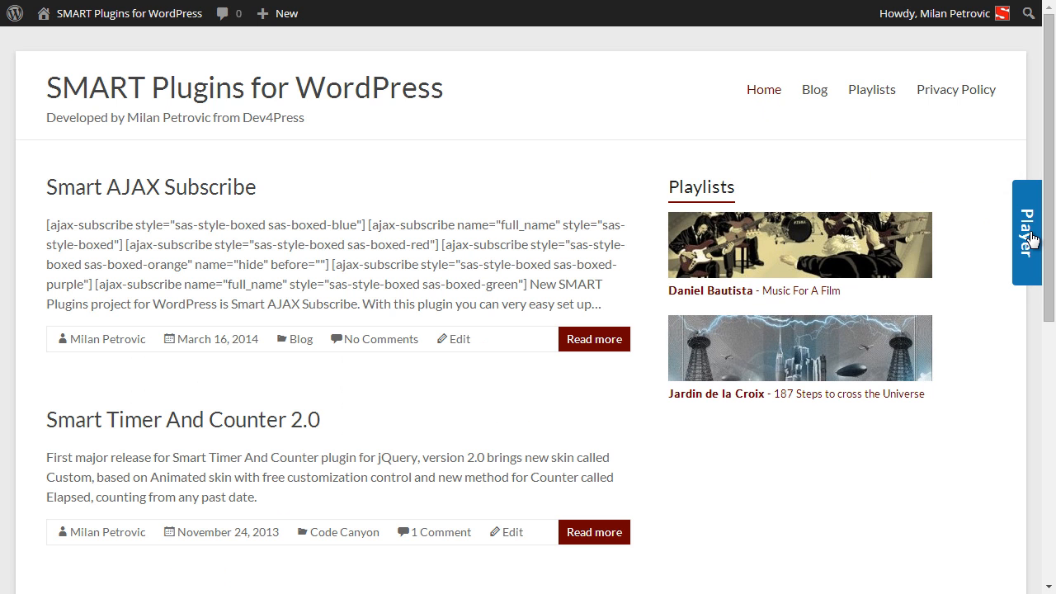
{"action": "left_click", "coordinate": [1030, 236]}
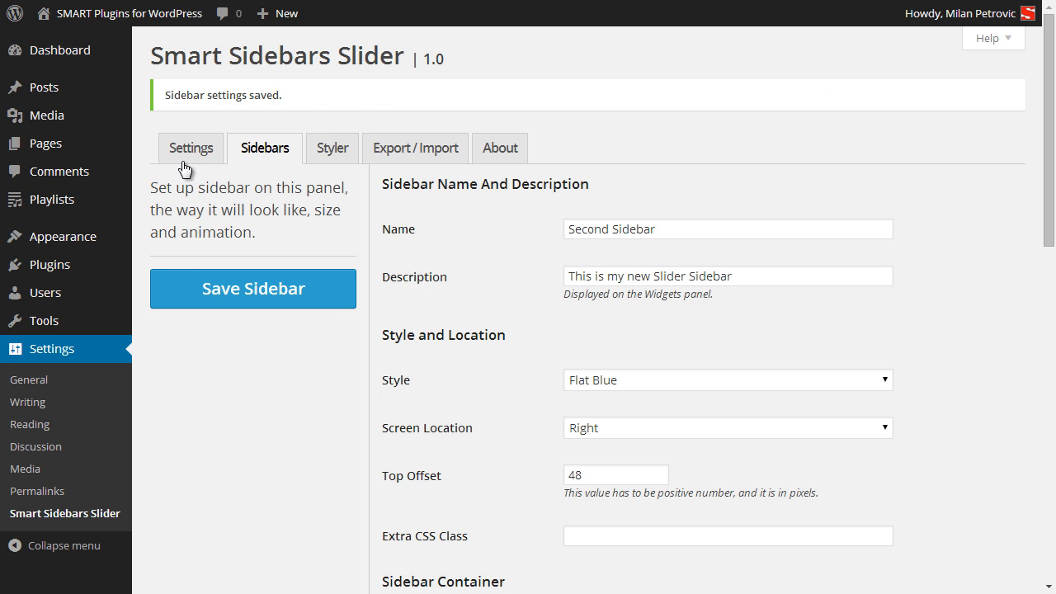
Activate automatic tab positioning in the plugin's general settings and save the settings.
{"action": "left_click", "coordinate": [290, 159]}
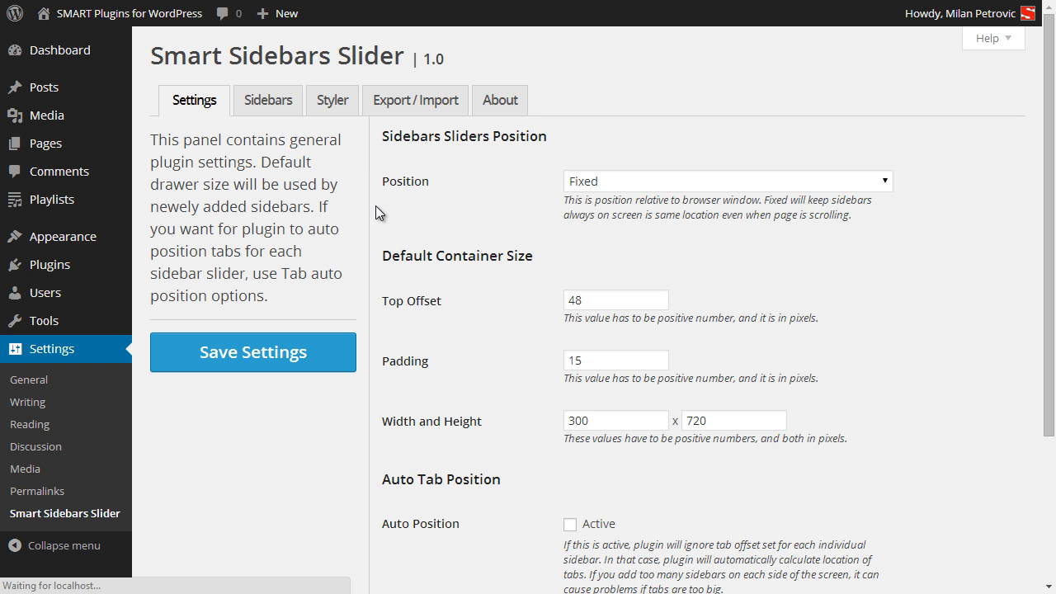
{"action": "scroll", "coordinate": [578, 462], "scroll_direction": "down", "scroll_amount": 2}
{"action": "left_click", "coordinate": [570, 359]}
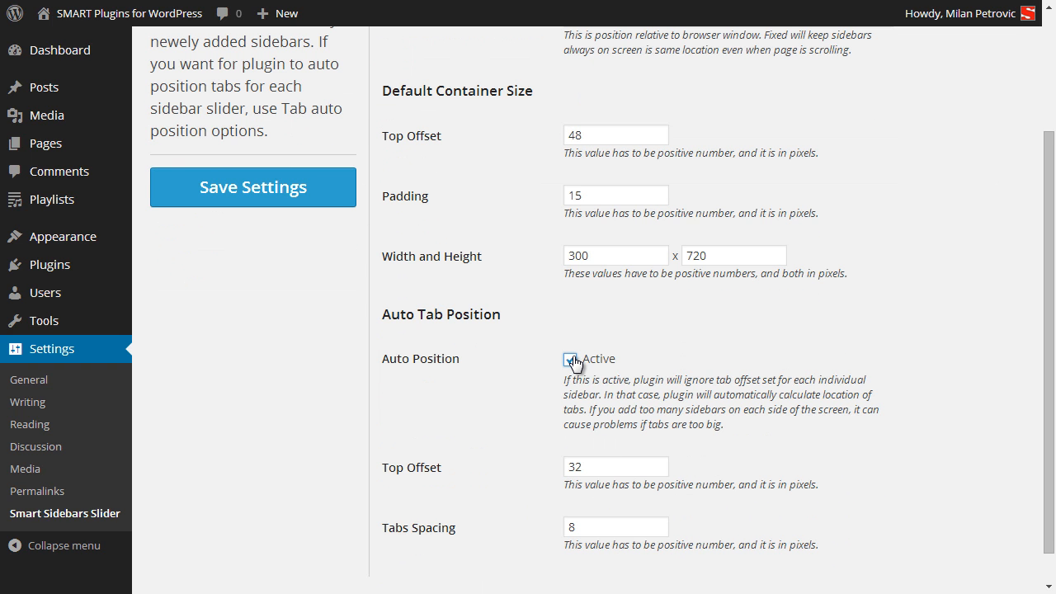
{"action": "left_click", "coordinate": [295, 197]}
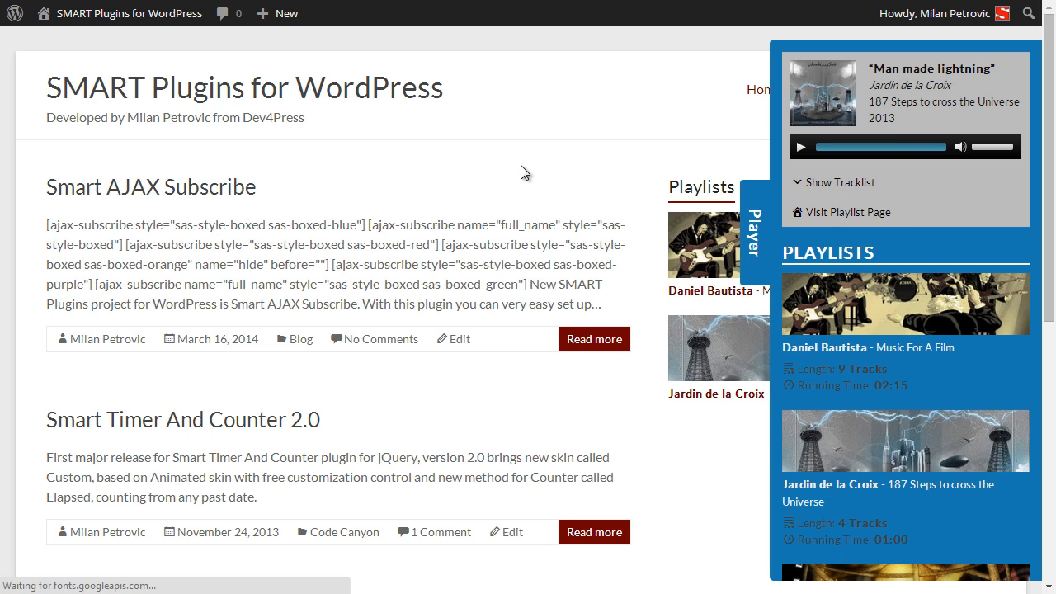
Slide the Player slider open and closed on the Home page, and check the tab positions on the Blog page.
{"action": "left_click", "coordinate": [1038, 151]}
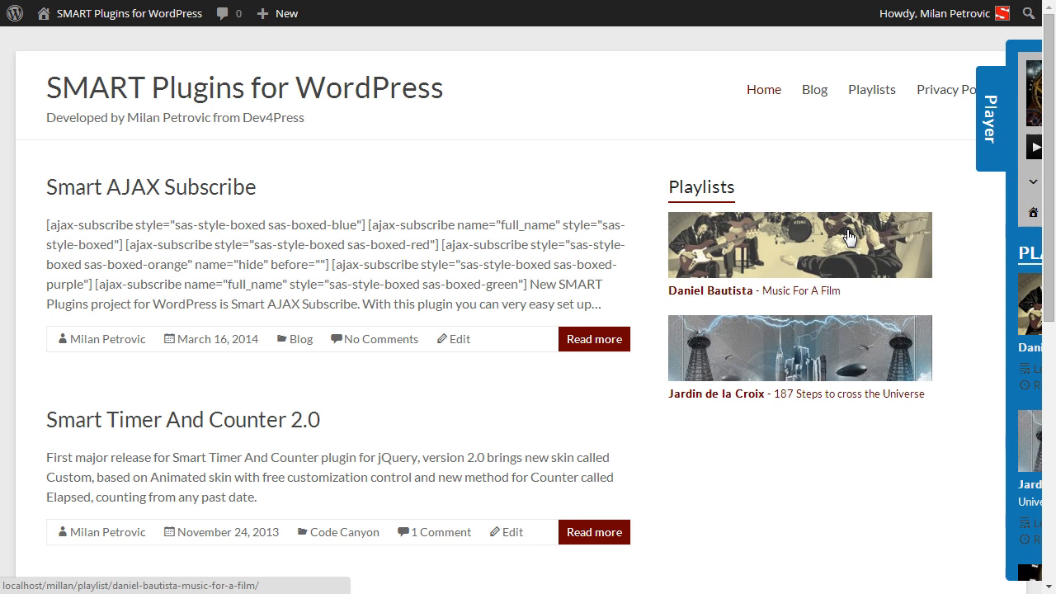
{"action": "left_click", "coordinate": [750, 116]}
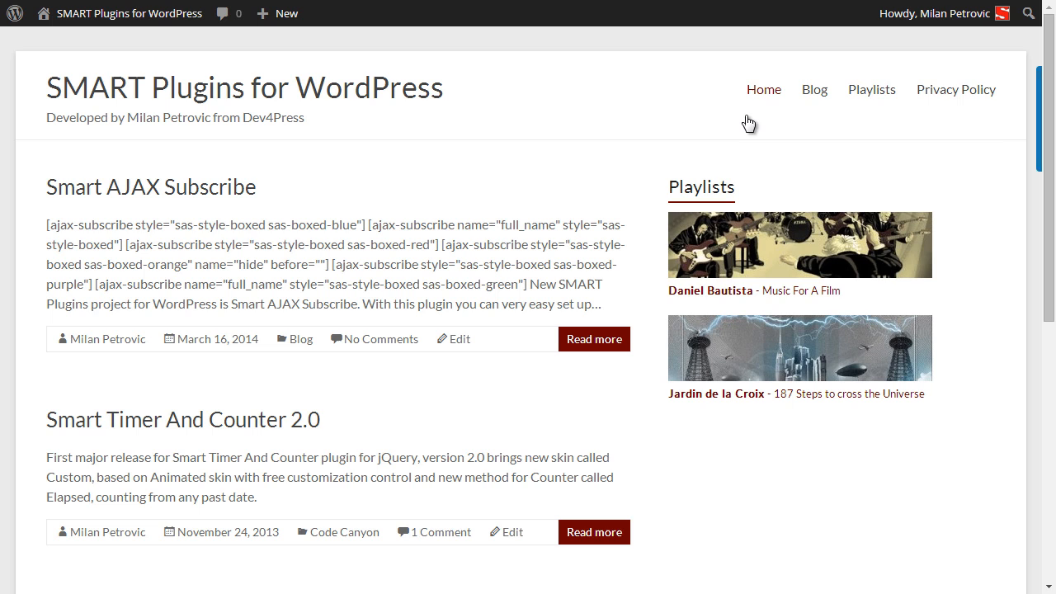
{"action": "left_click", "coordinate": [816, 91]}
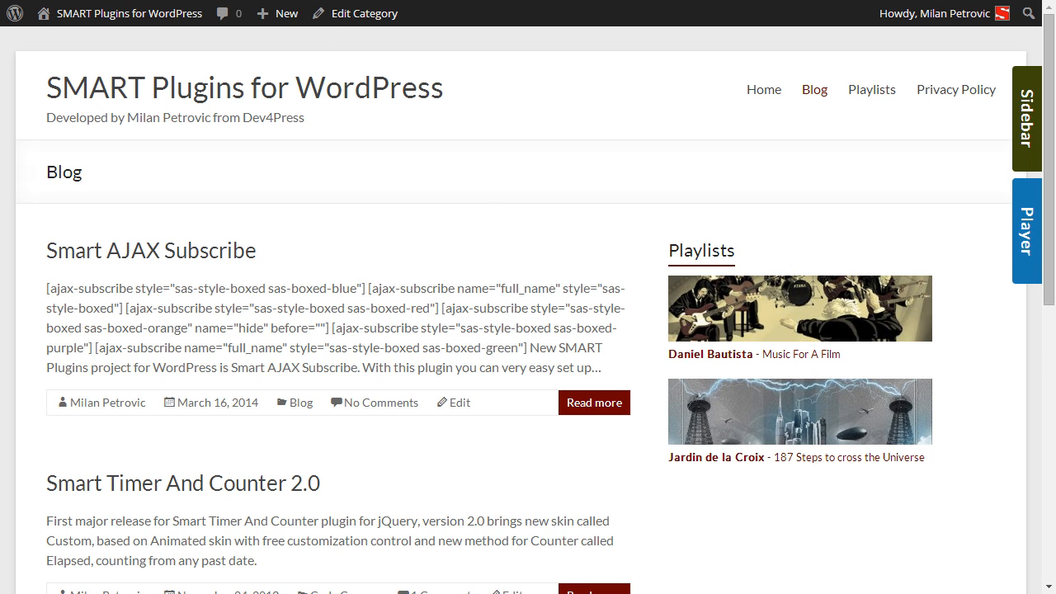
Return to the plugin settings, disable the 90 degree tab rotation for New Sidebar, and save the sidebar.
{"action": "key", "text": "ctrl+Tab"}
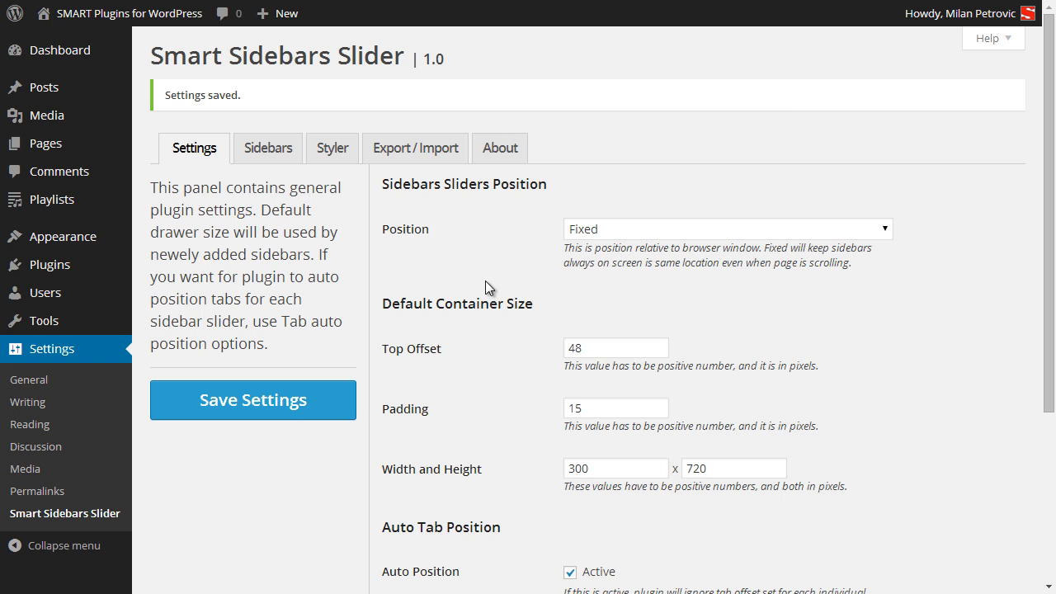
{"action": "scroll", "coordinate": [486, 280], "scroll_direction": "down", "scroll_amount": 3}
{"action": "scroll", "coordinate": [485, 280], "scroll_direction": "up", "scroll_amount": 3}
{"action": "left_click", "coordinate": [252, 154]}
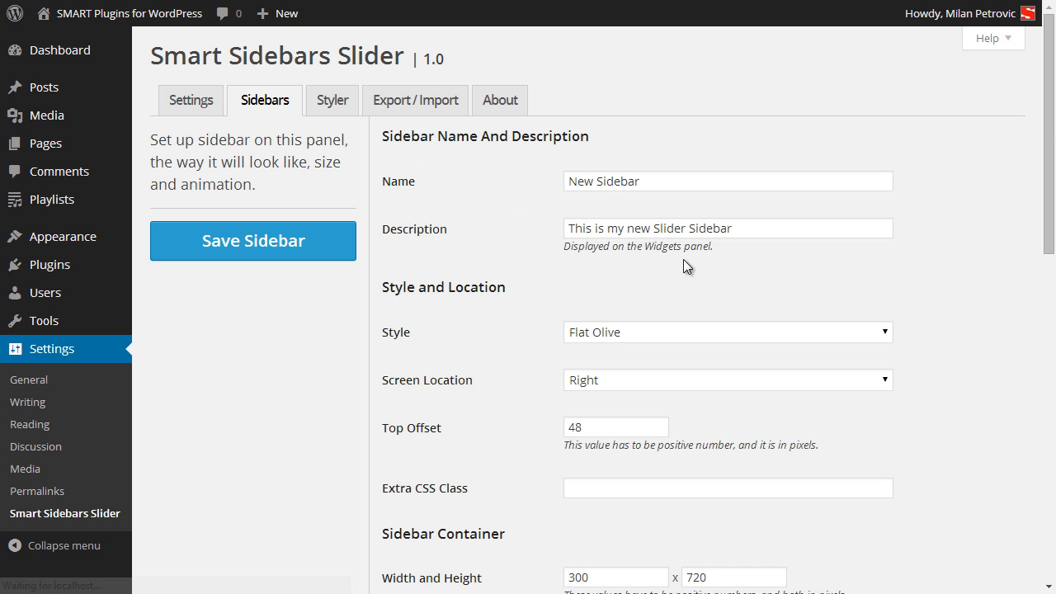
{"action": "scroll", "coordinate": [816, 377], "scroll_direction": "down", "scroll_amount": 6}
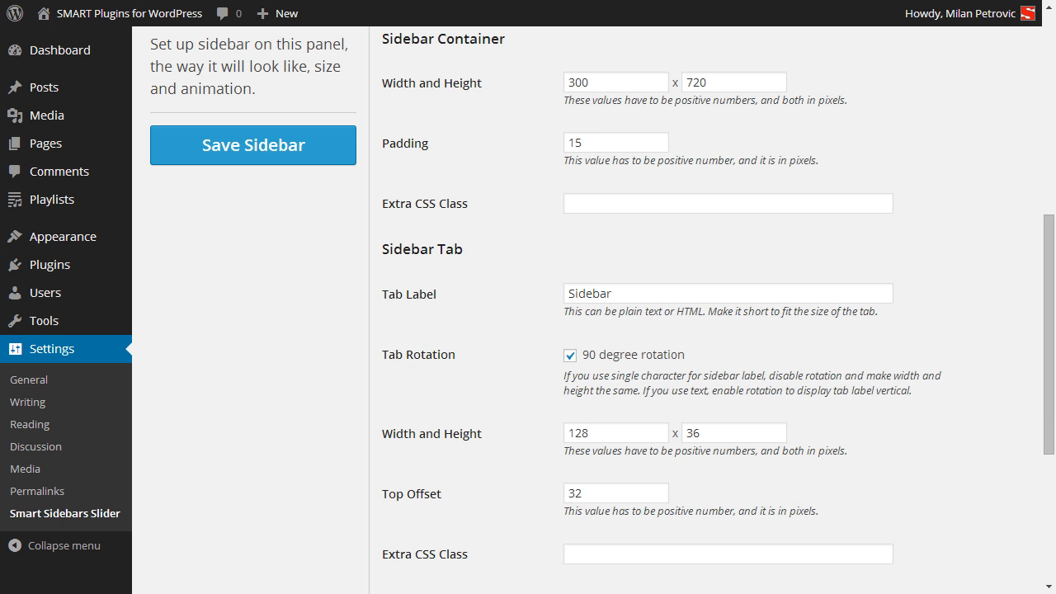
{"action": "left_click", "coordinate": [570, 355]}
{"action": "left_click", "coordinate": [331, 153]}
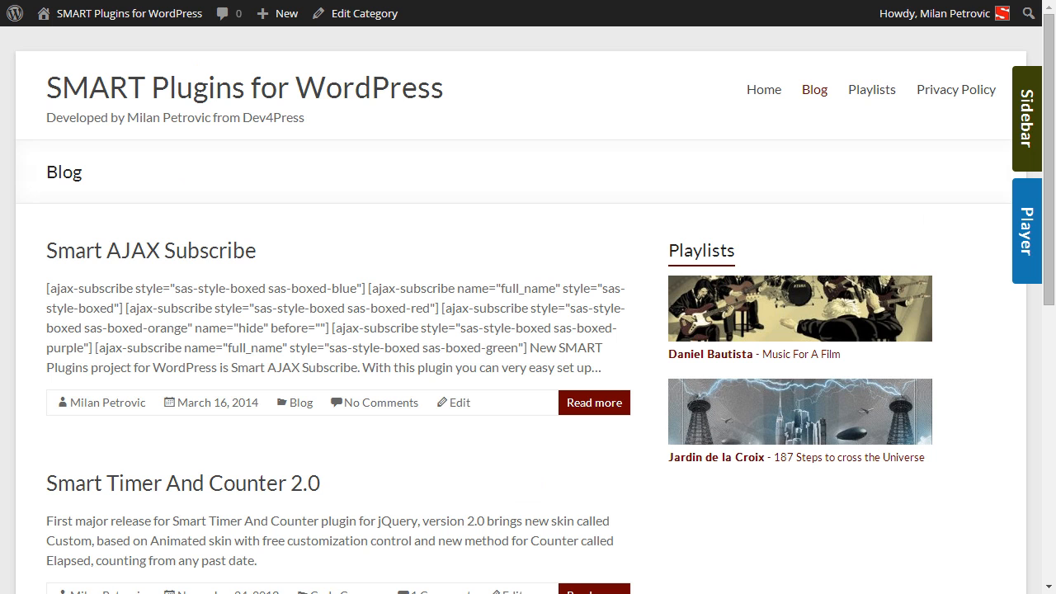
Reload the Blog page and slide the Sidebar slider open and closed to check its unrotated tab.
{"action": "key", "text": "F5"}
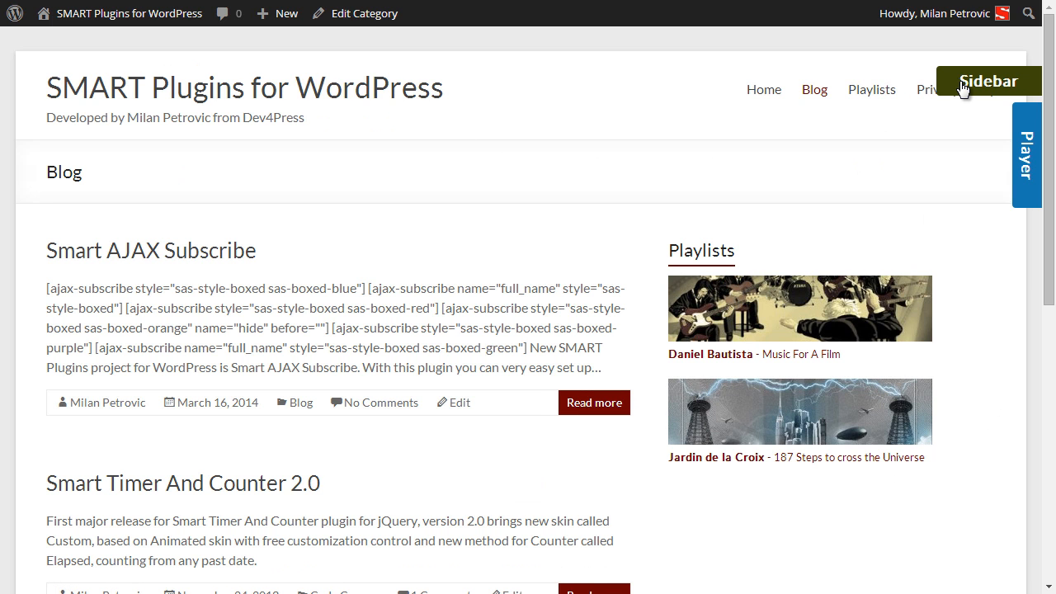
{"action": "left_click", "coordinate": [962, 86]}
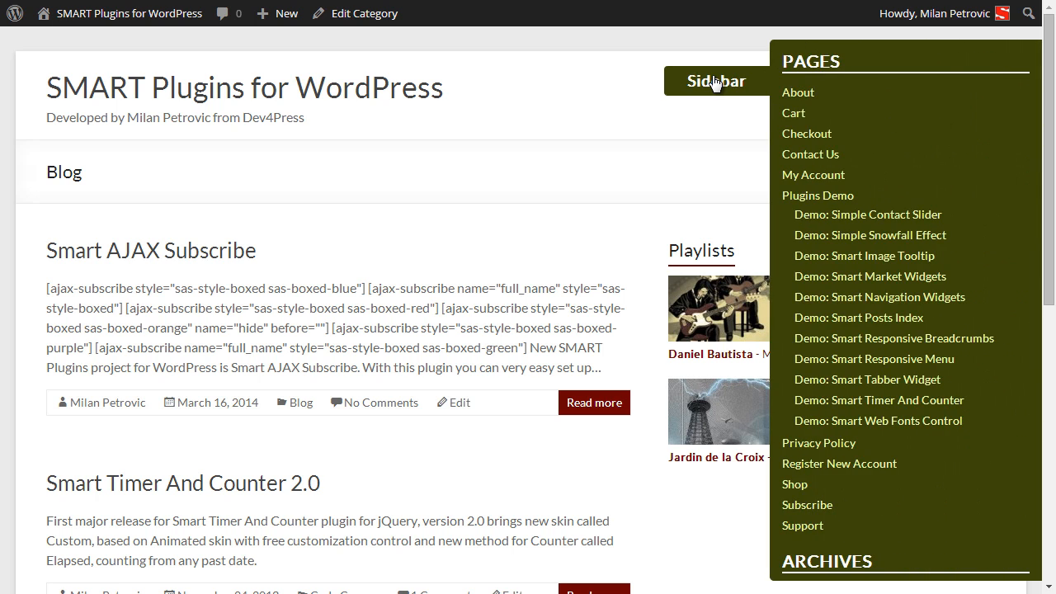
{"action": "left_click", "coordinate": [714, 83]}
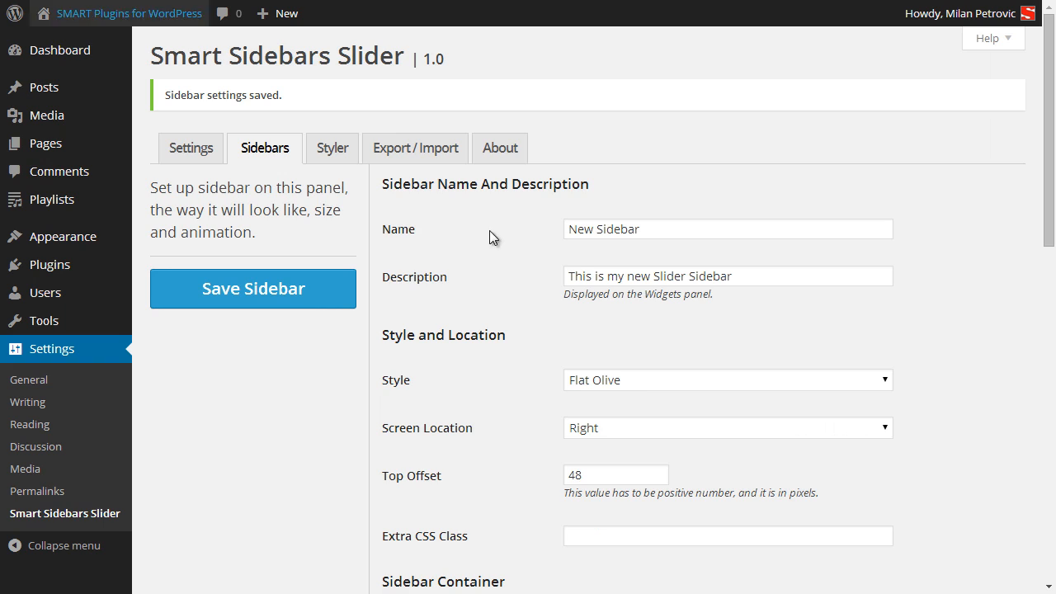
Find the fa-database icon on the Font Awesome site for New Sidebar's tab label and copy its HTML tag.
{"action": "scroll", "coordinate": [574, 341], "scroll_direction": "down", "scroll_amount": 5}
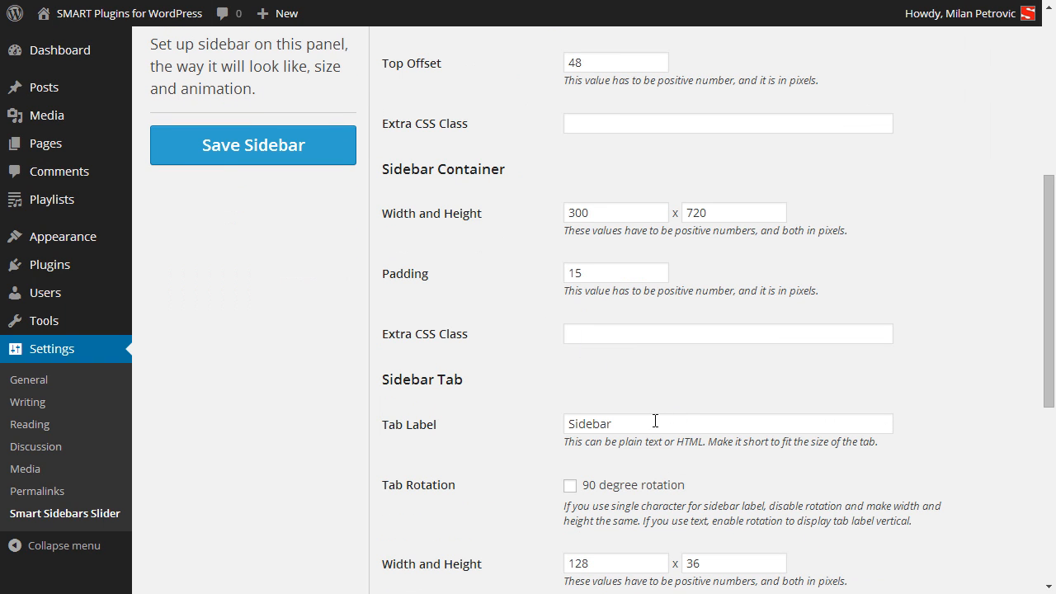
{"action": "left_click", "coordinate": [655, 422]}
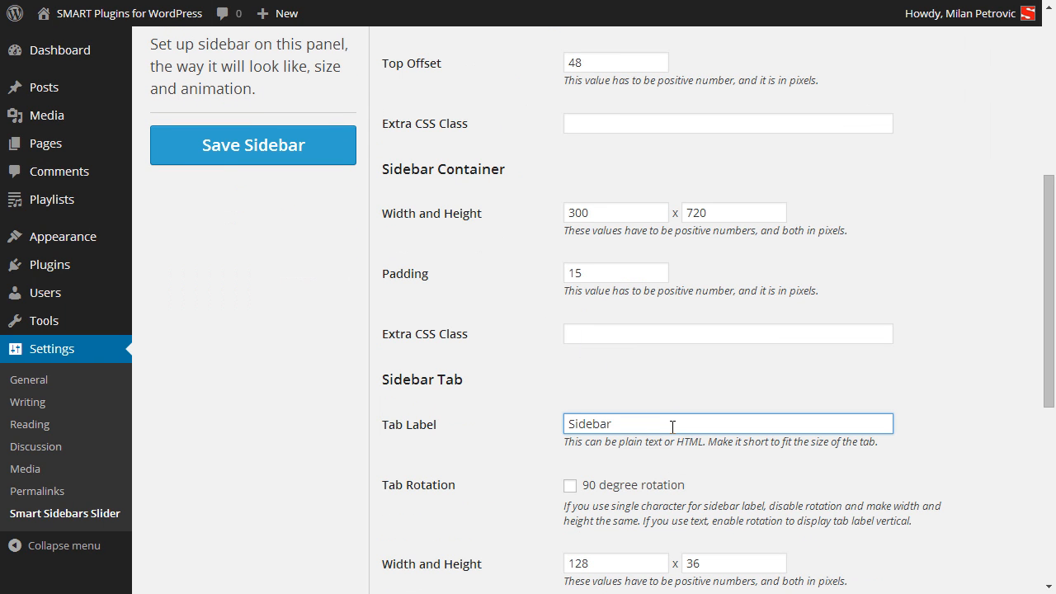
{"action": "left_click", "coordinate": [638, 424]}
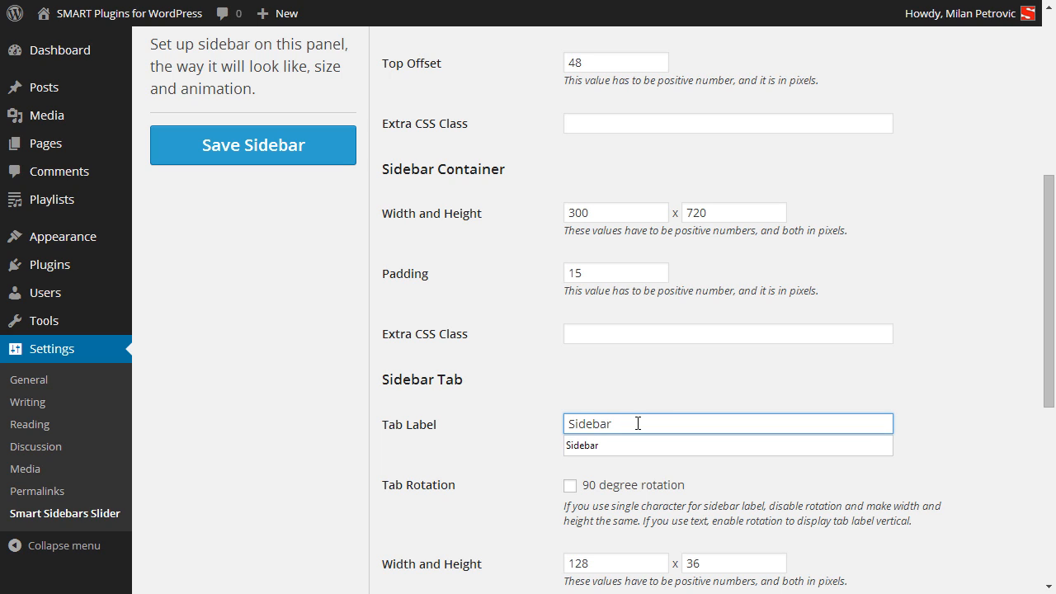
{"action": "left_click_drag", "start_coordinate": [628, 423], "coordinate": [565, 419]}
{"action": "left_click", "coordinate": [619, 421]}
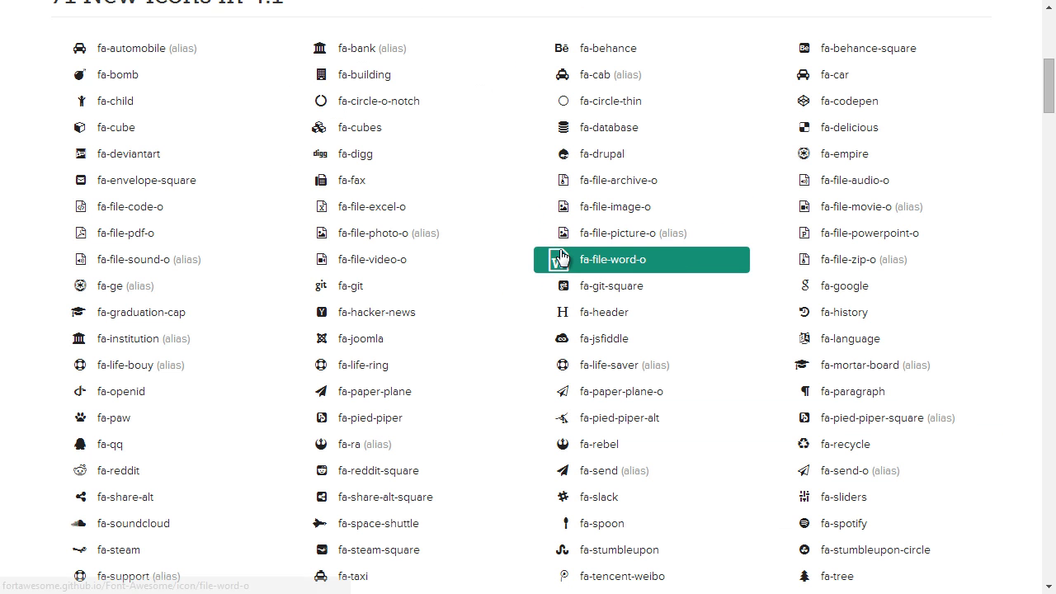
{"action": "scroll", "coordinate": [562, 248], "scroll_direction": "up", "scroll_amount": 4}
{"action": "scroll", "coordinate": [563, 289], "scroll_direction": "down", "scroll_amount": 2}
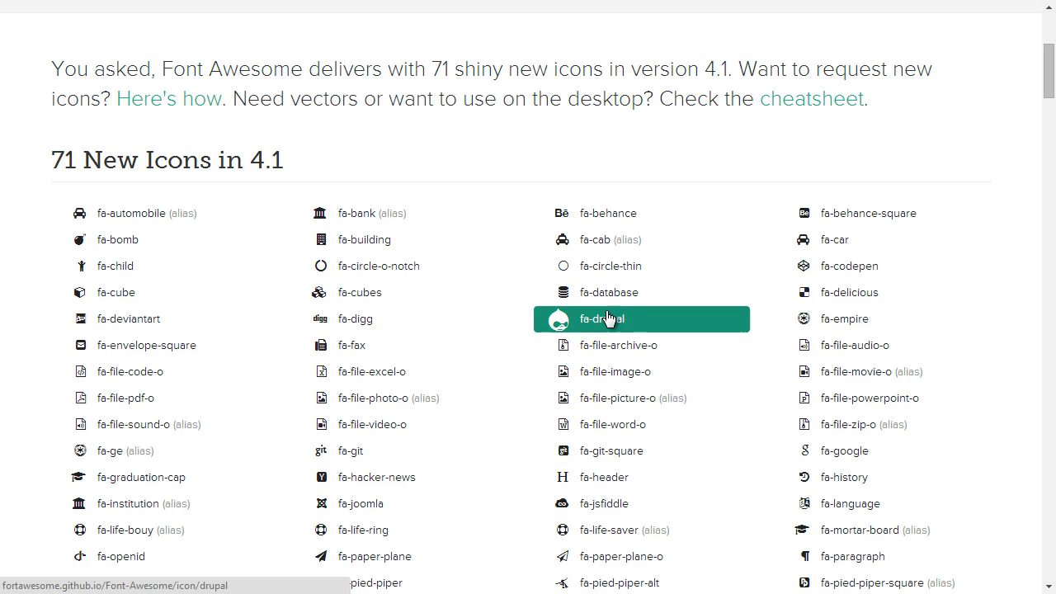
{"action": "left_click", "coordinate": [565, 302]}
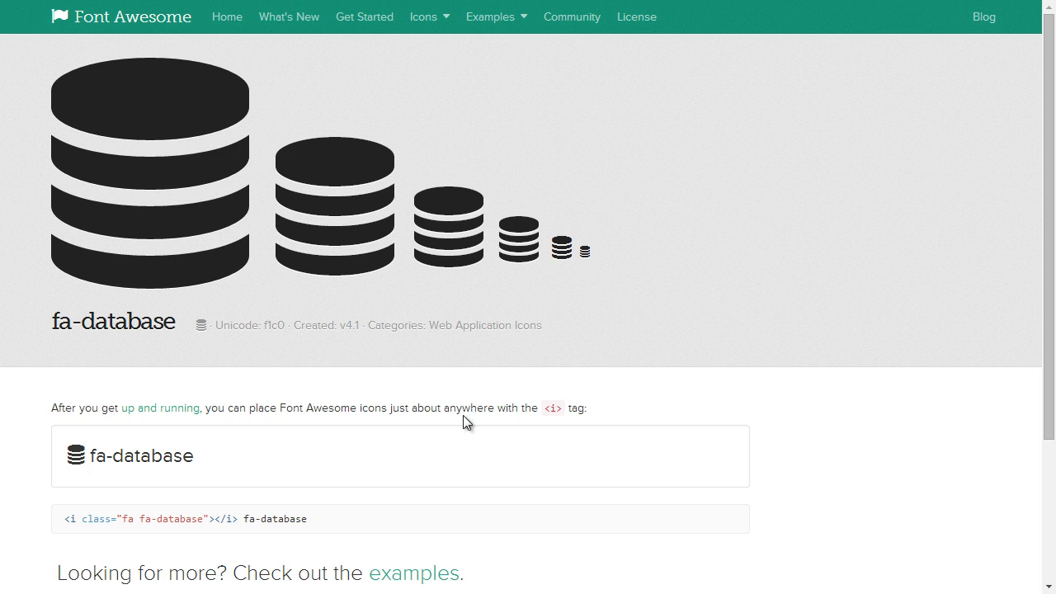
{"action": "left_click_drag", "start_coordinate": [73, 518], "coordinate": [240, 519]}
{"action": "key", "text": "ctrl+c"}
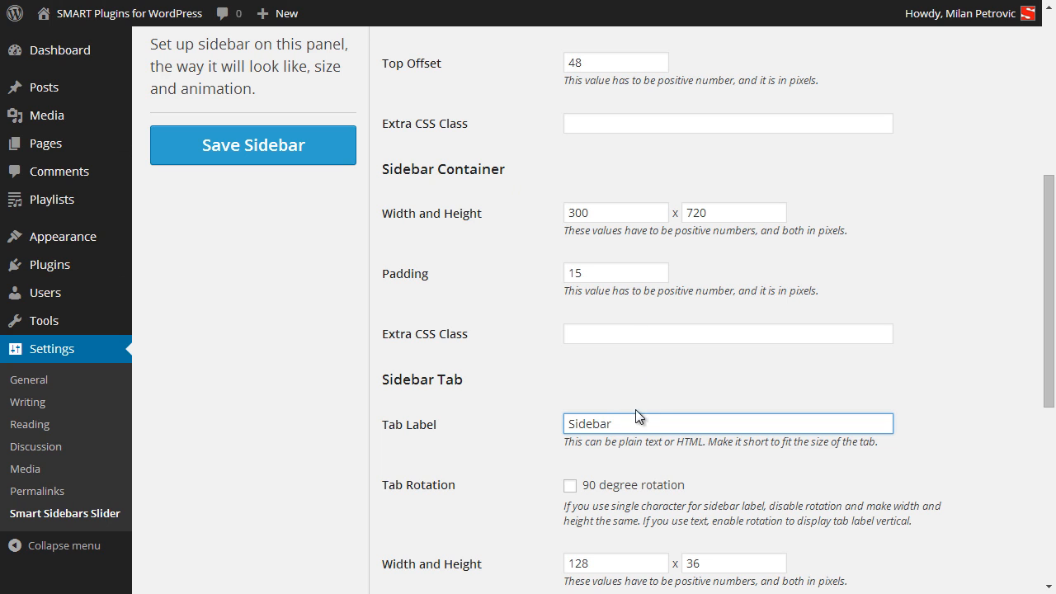
Set New Sidebar's tab label to <i class="fa fa-database"></i> and the tab width to 36 pixels, and save the sidebar.
{"action": "double_click", "coordinate": [636, 410]}
{"action": "key", "text": "ctrl+v"}
{"action": "double_click", "coordinate": [598, 560]}
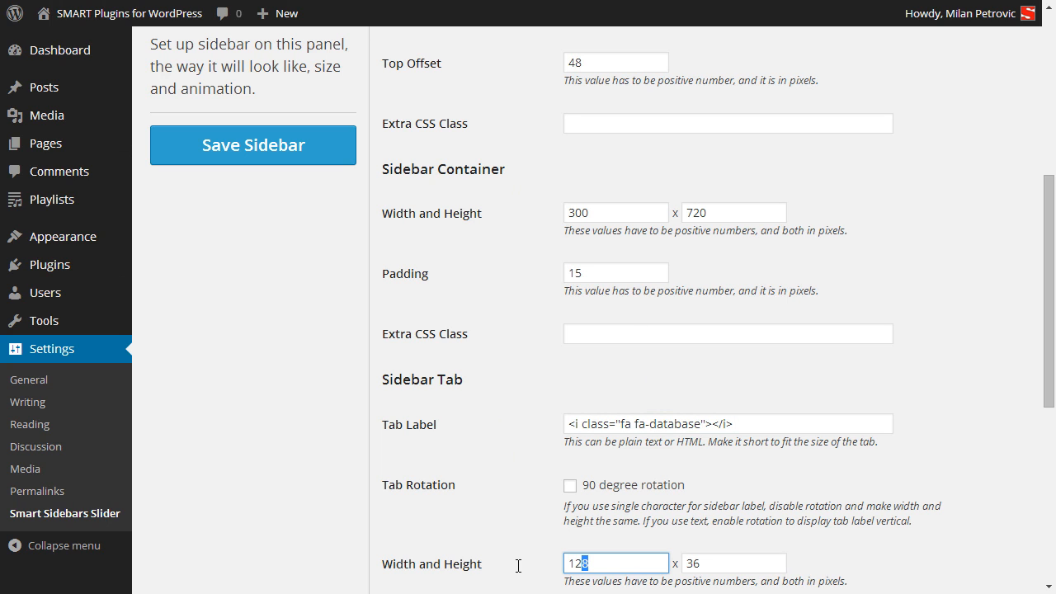
{"action": "type", "text": "32"}
{"action": "key", "text": "BackSpace"}
{"action": "type", "text": "6"}
{"action": "left_click", "coordinate": [229, 145]}
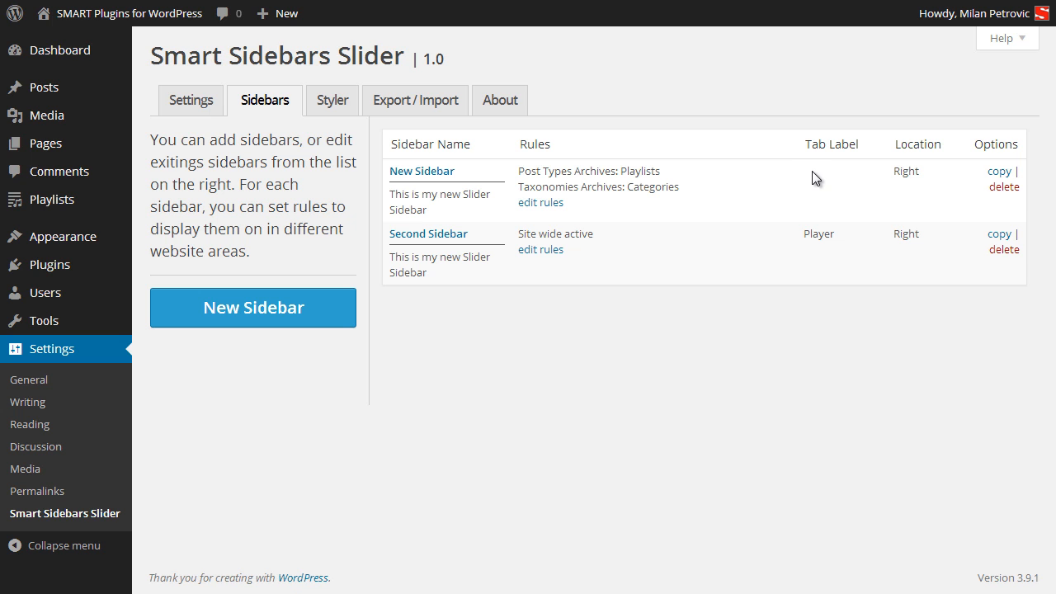
Reload the Blog page and slide the database-icon and Player sliders open and closed to check their tabs.
{"action": "left_click", "coordinate": [495, 0]}
{"action": "key", "text": "F5"}
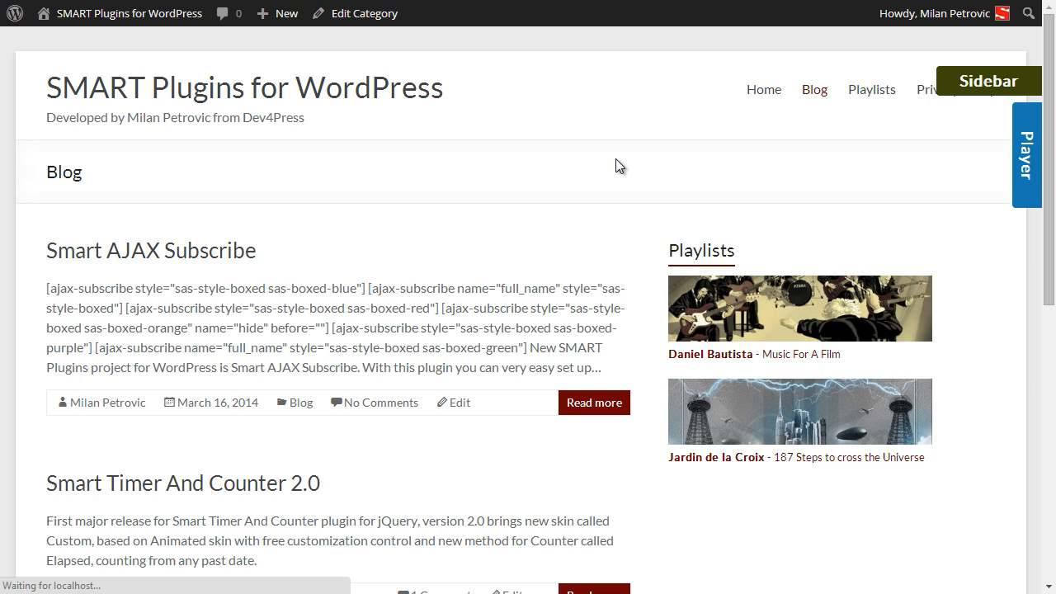
{"action": "left_click", "coordinate": [1028, 83]}
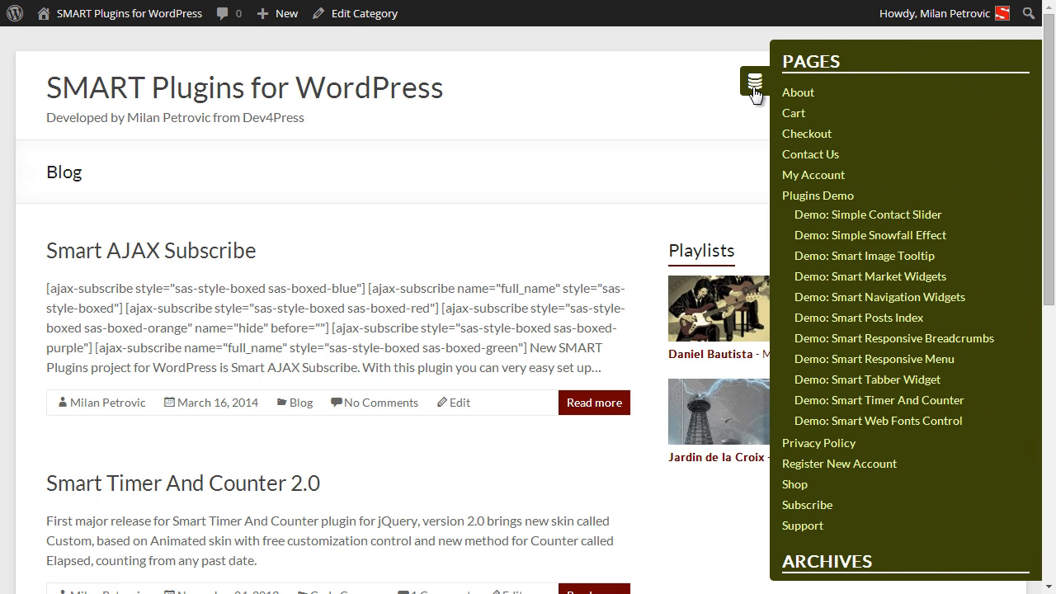
{"action": "left_click", "coordinate": [755, 85]}
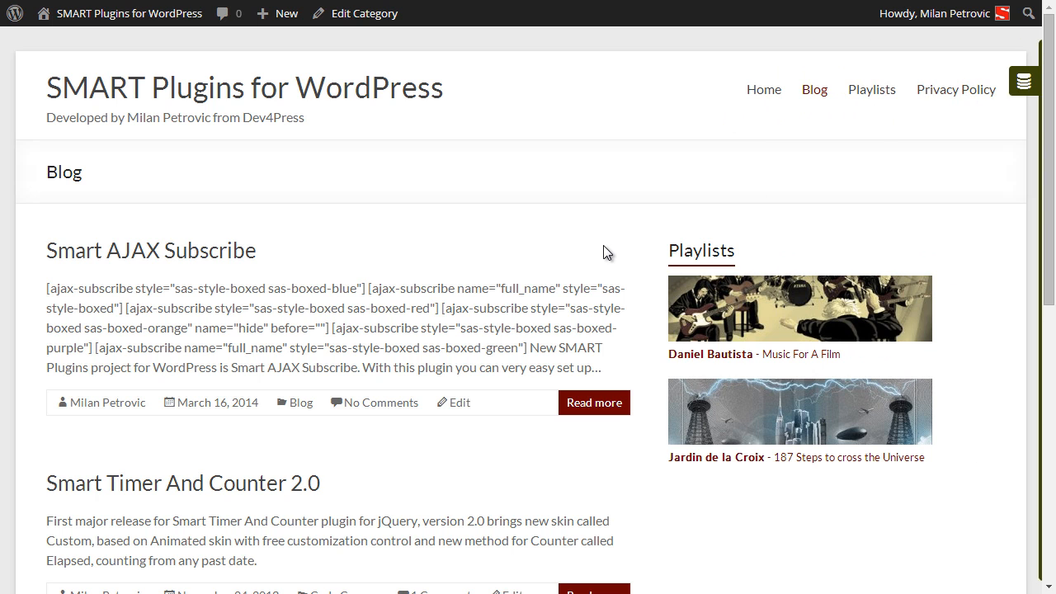
{"action": "left_click", "coordinate": [747, 89]}
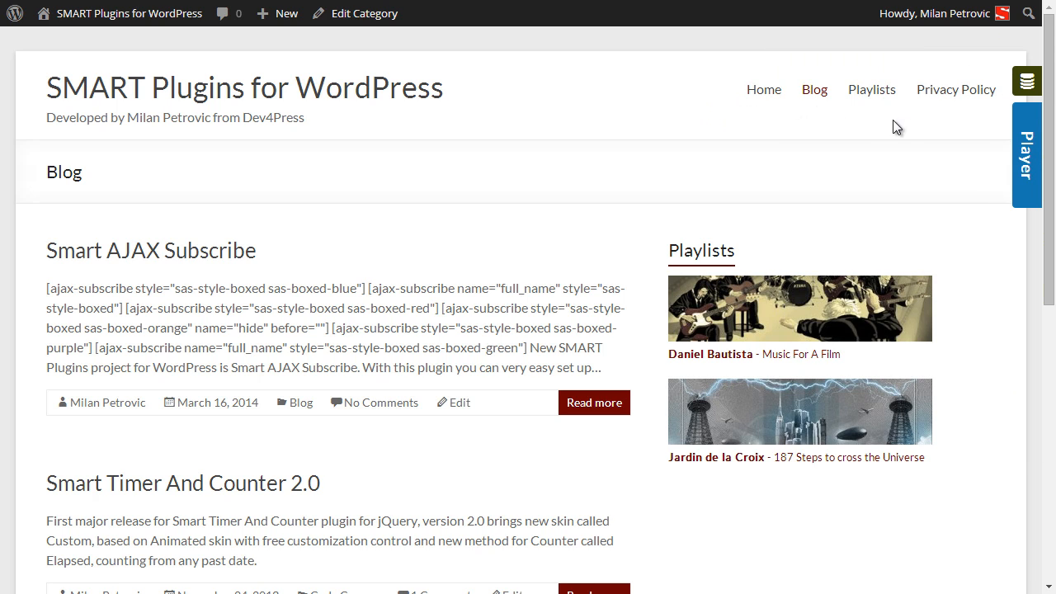
{"action": "left_click", "coordinate": [1028, 82]}
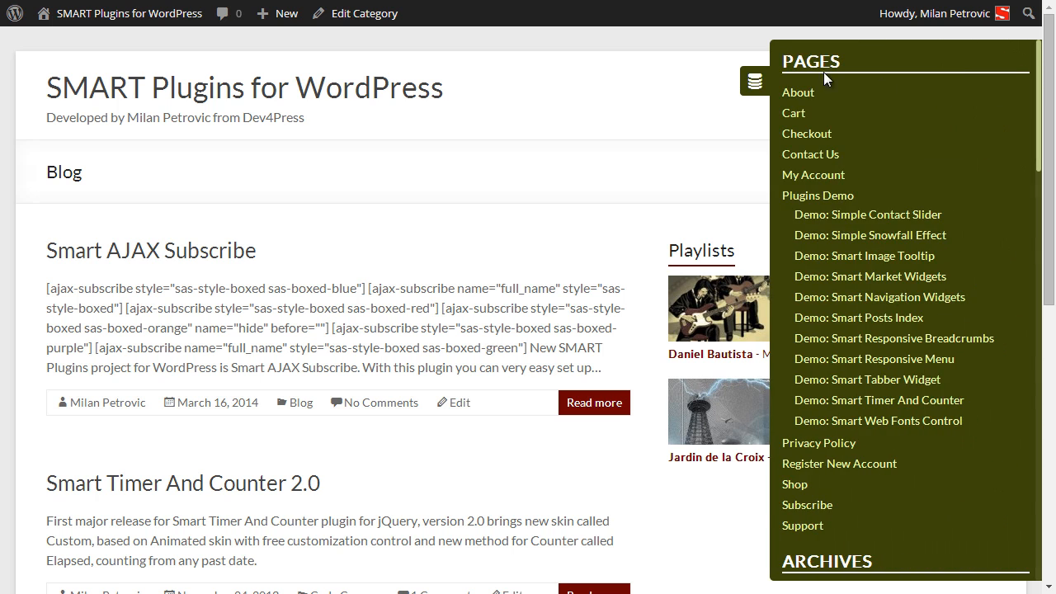
{"action": "left_click", "coordinate": [755, 87]}
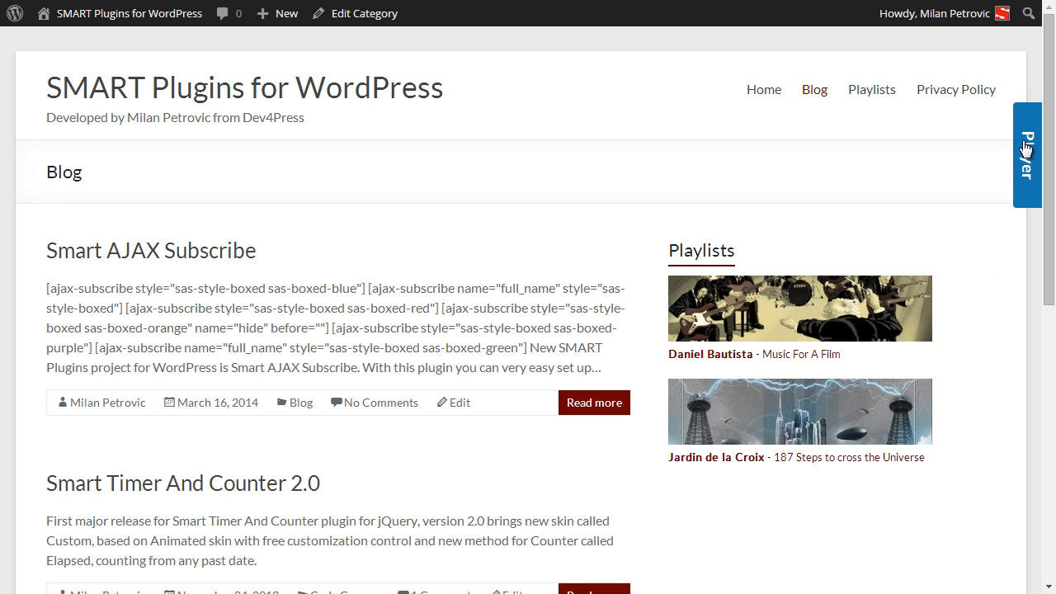
{"action": "left_click", "coordinate": [1025, 150]}
{"action": "left_click", "coordinate": [756, 124]}
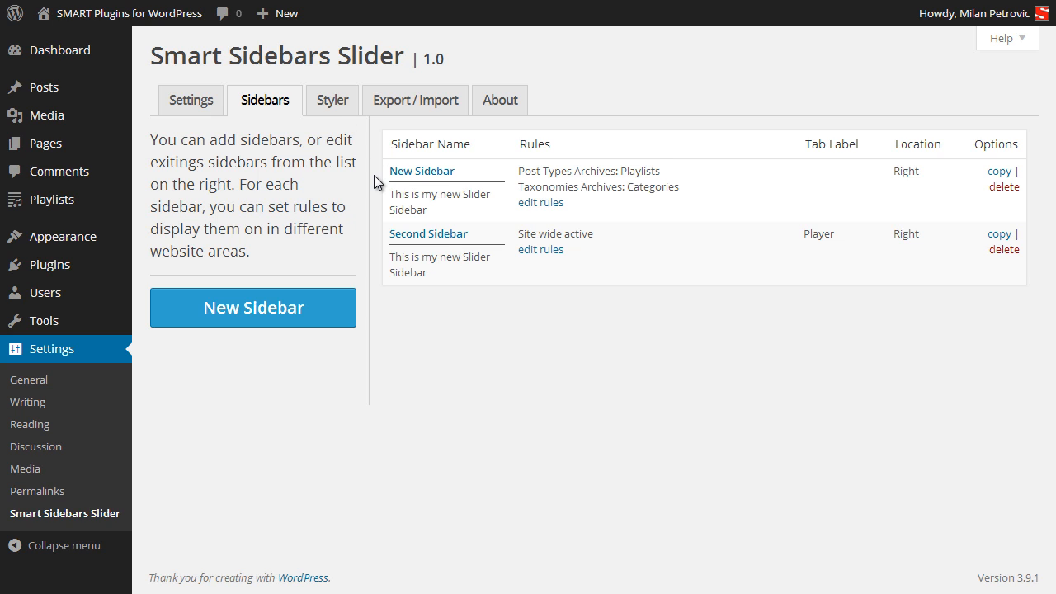
Create a new custom color style in the Styler and set its main background color to #4d0000.
{"action": "left_click", "coordinate": [333, 106]}
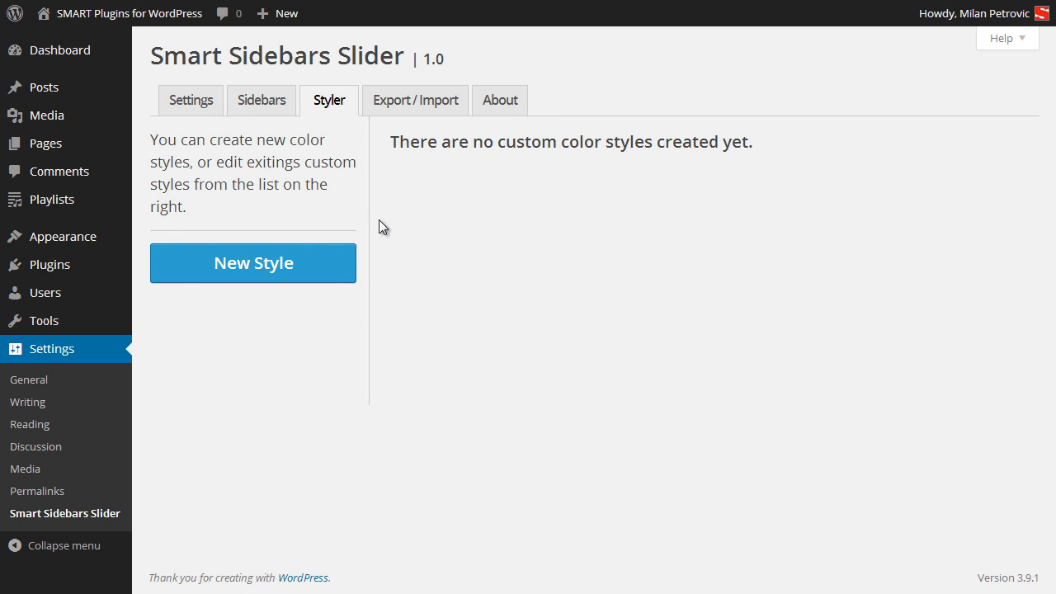
{"action": "left_click", "coordinate": [320, 266]}
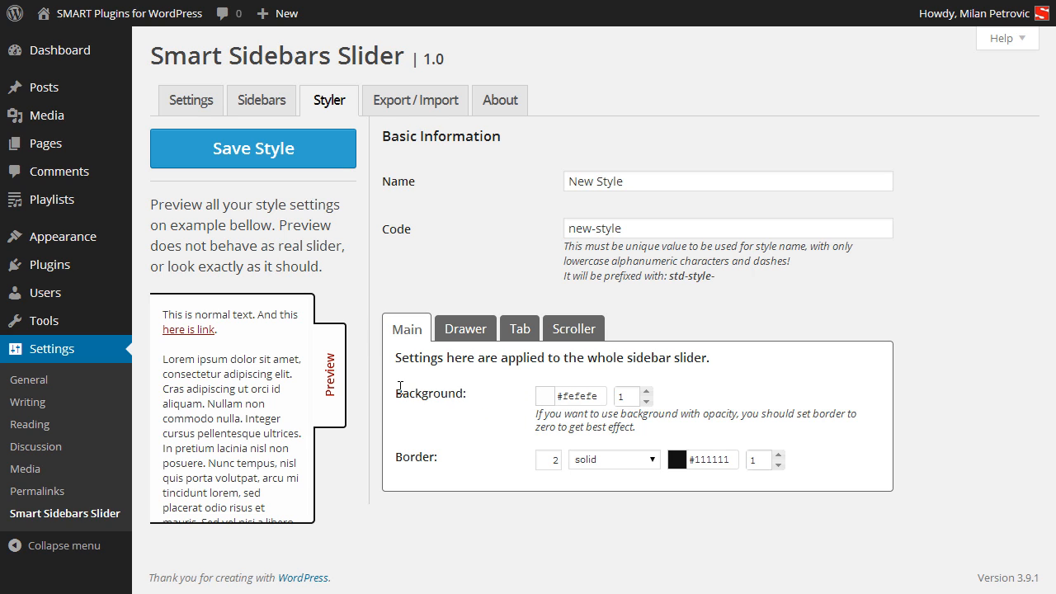
{"action": "left_click", "coordinate": [583, 397]}
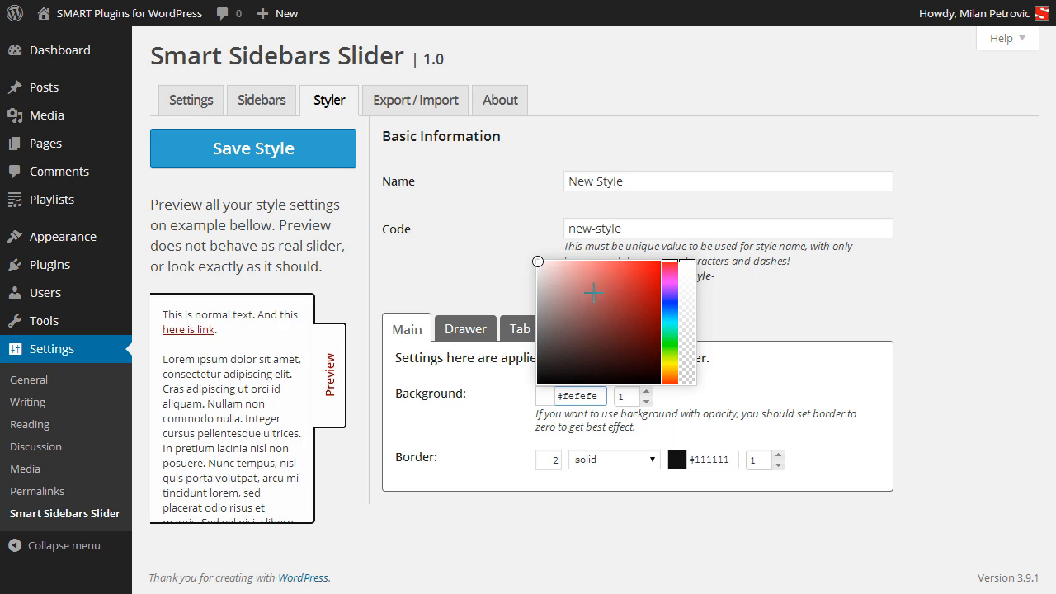
{"action": "left_click_drag", "start_coordinate": [578, 363], "coordinate": [662, 347]}
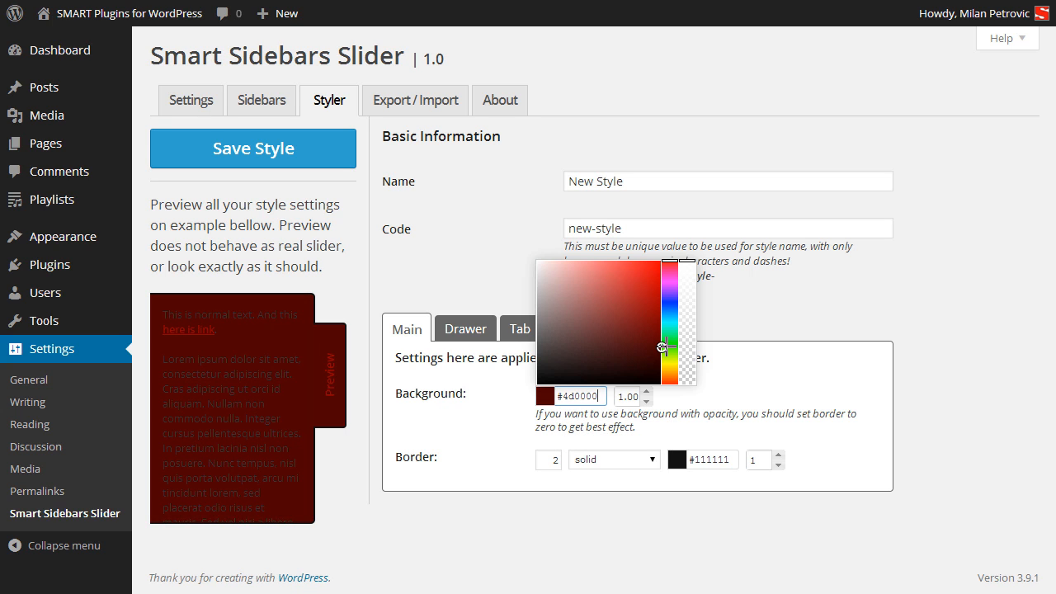
{"action": "left_click", "coordinate": [499, 413]}
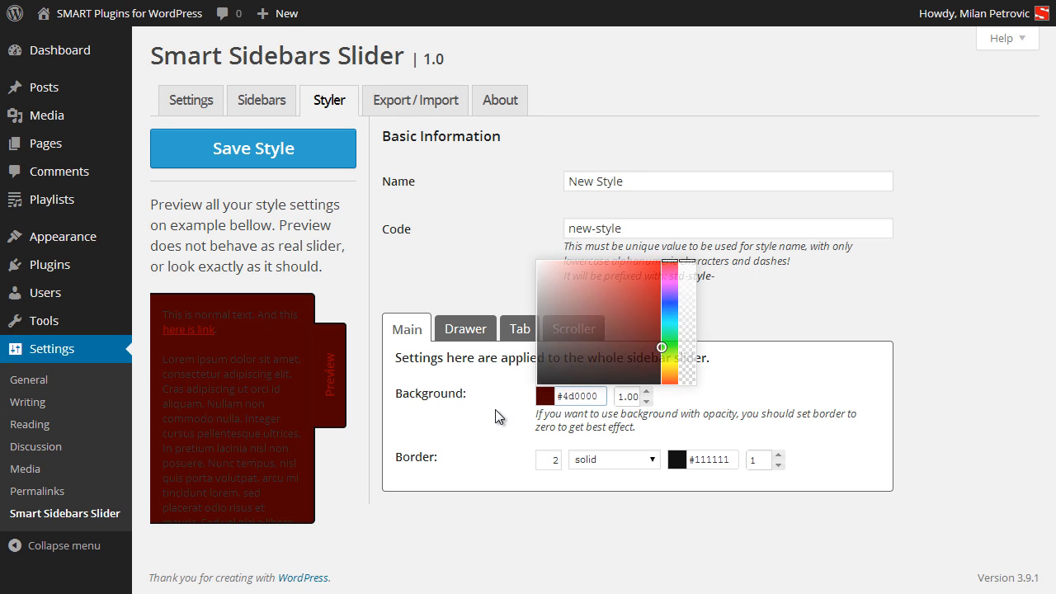
Set the border width in the style's main settings to 0 pixels.
{"action": "double_click", "coordinate": [548, 460]}
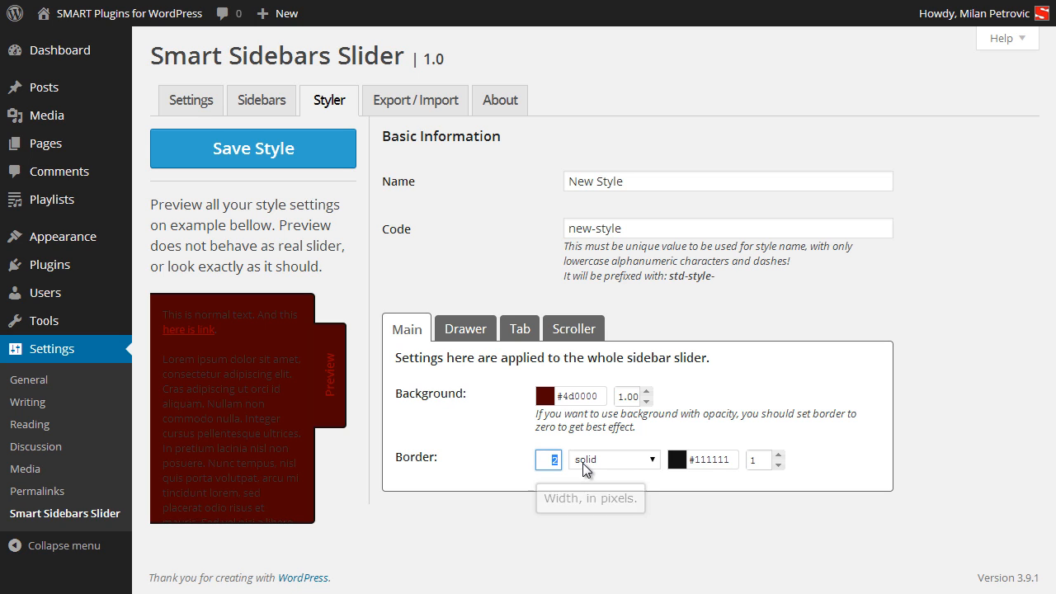
{"action": "type", "text": "0"}
{"action": "left_click", "coordinate": [570, 396]}
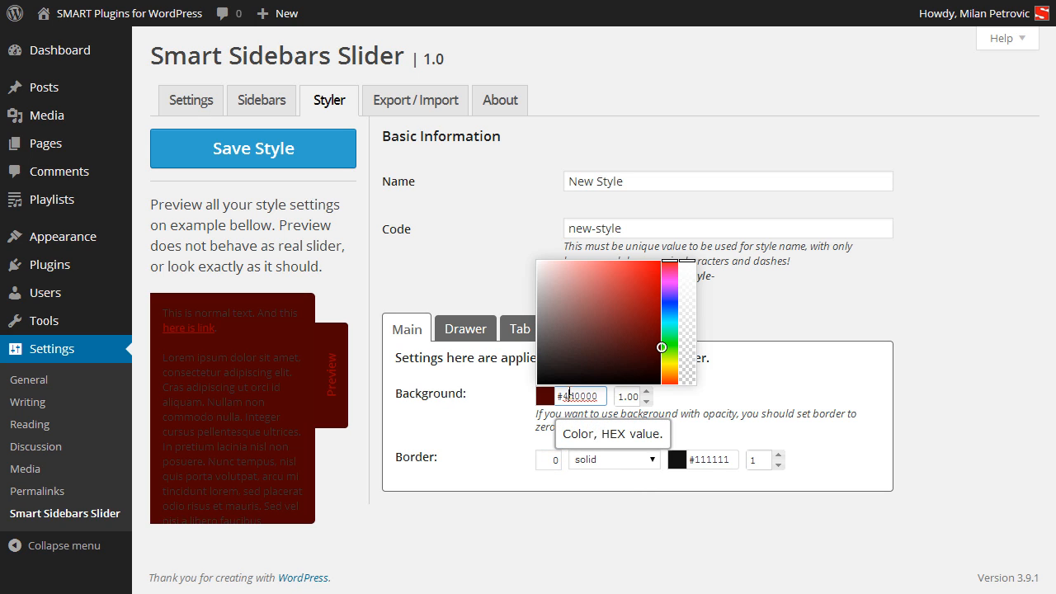
{"action": "left_click", "coordinate": [457, 404]}
Set the drawer's text color to #ffffff and its link color to the light yellow #ffe761.
{"action": "left_click", "coordinate": [464, 337]}
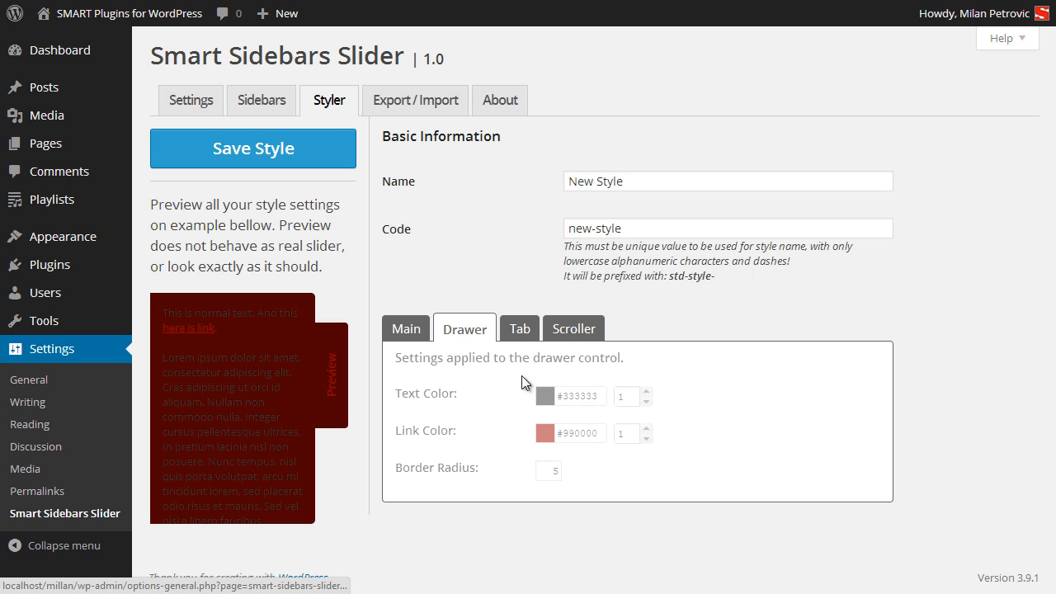
{"action": "left_click", "coordinate": [580, 396]}
{"action": "left_click_drag", "start_coordinate": [585, 341], "coordinate": [519, 239]}
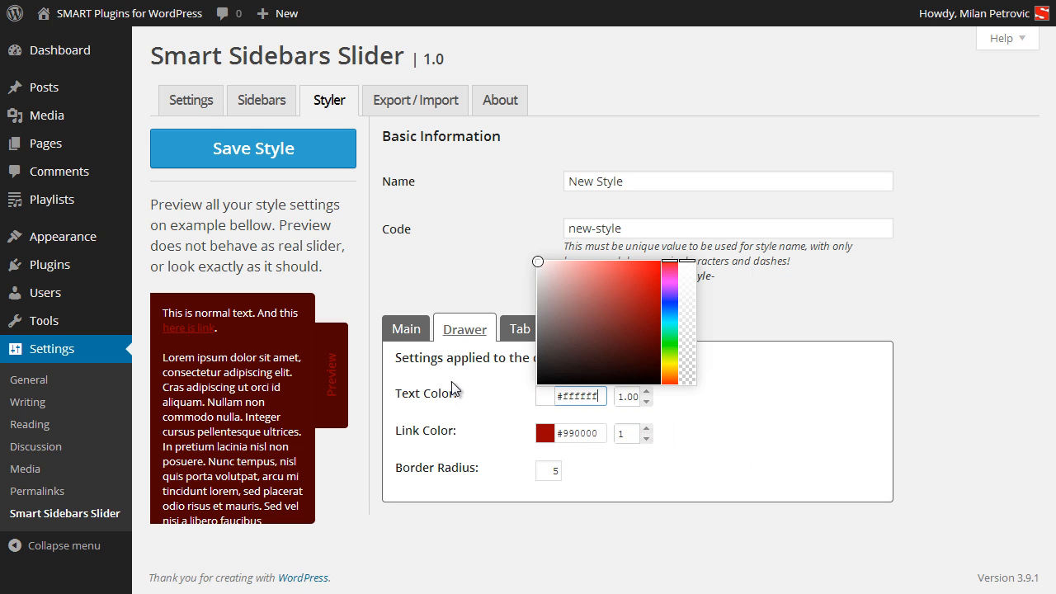
{"action": "left_click", "coordinate": [458, 428]}
{"action": "left_click", "coordinate": [585, 440]}
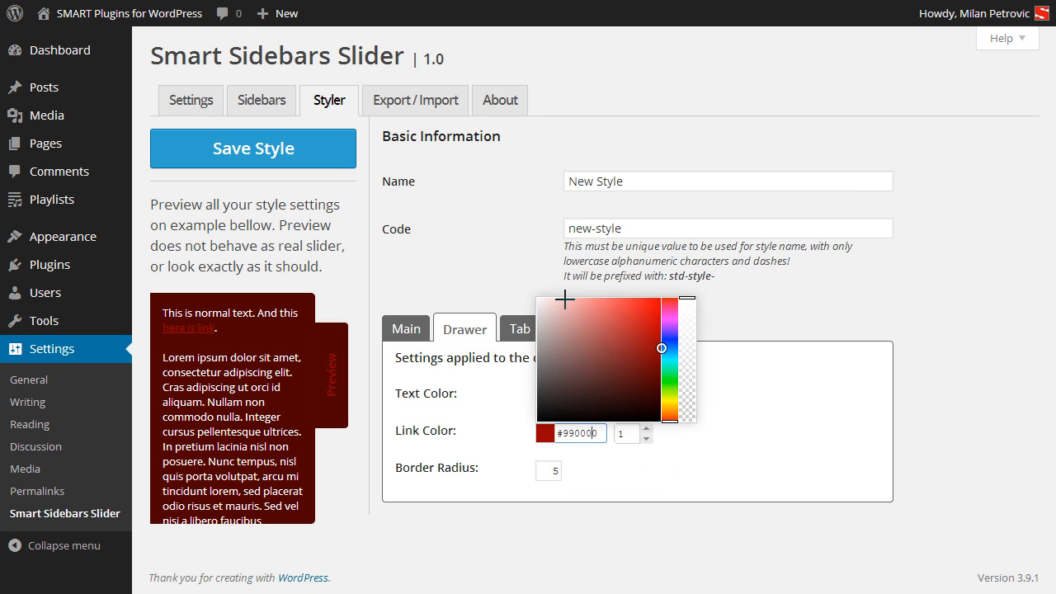
{"action": "left_click", "coordinate": [670, 405]}
{"action": "left_click_drag", "start_coordinate": [575, 345], "coordinate": [615, 291]}
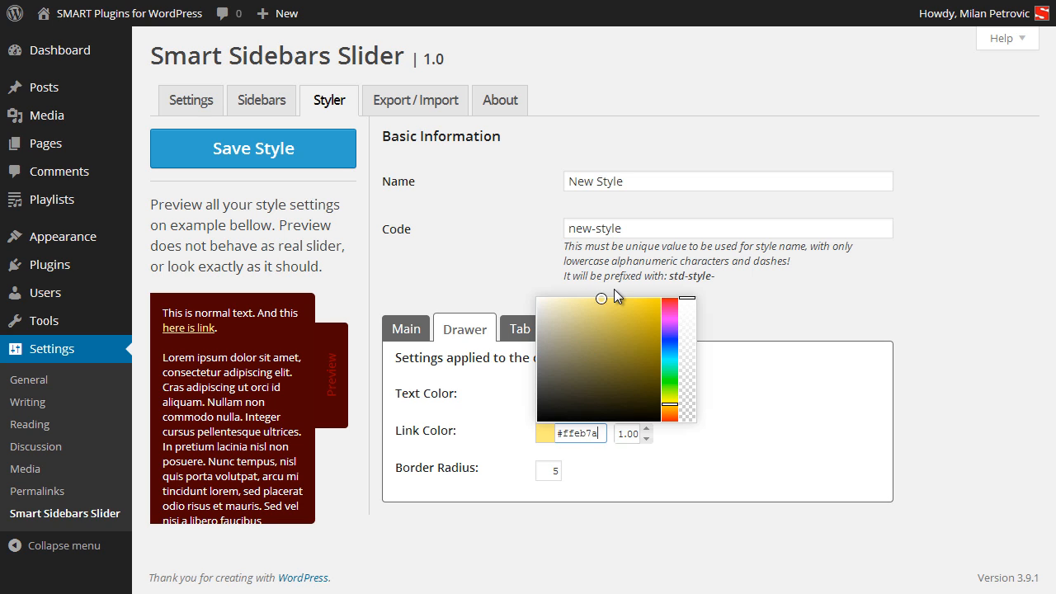
{"action": "left_click", "coordinate": [461, 455]}
Set the text color of the slider tab to #ffffff.
{"action": "left_click", "coordinate": [521, 330]}
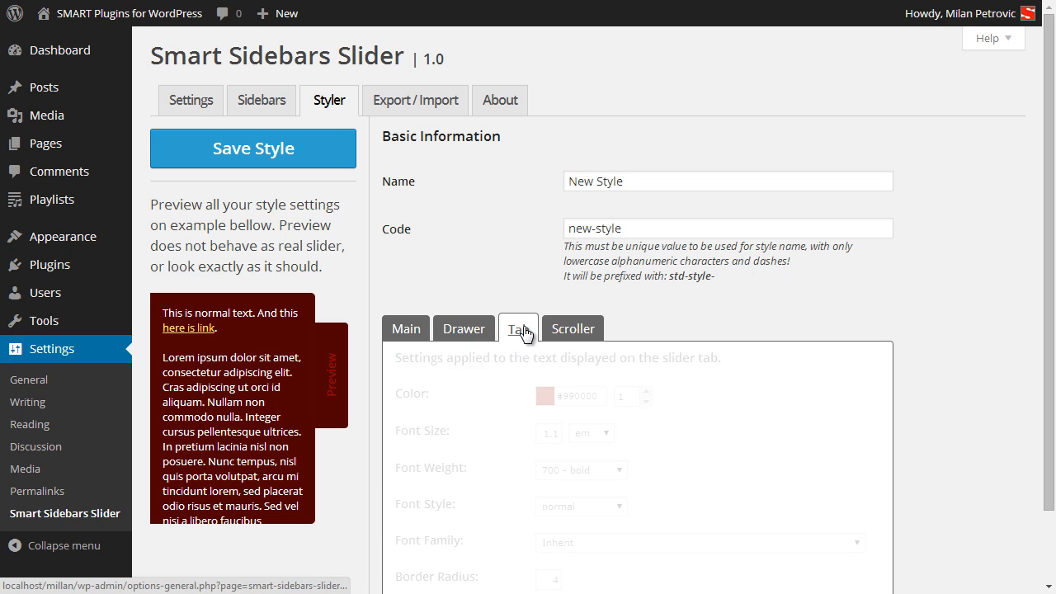
{"action": "left_click", "coordinate": [576, 396]}
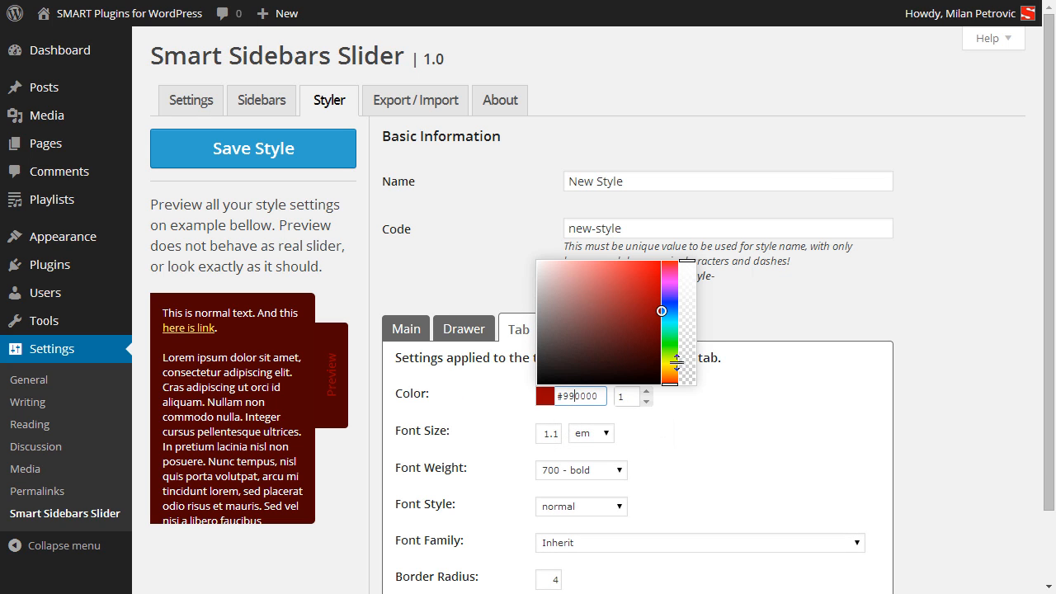
{"action": "left_click_drag", "start_coordinate": [588, 283], "coordinate": [492, 298]}
{"action": "left_click", "coordinate": [497, 453]}
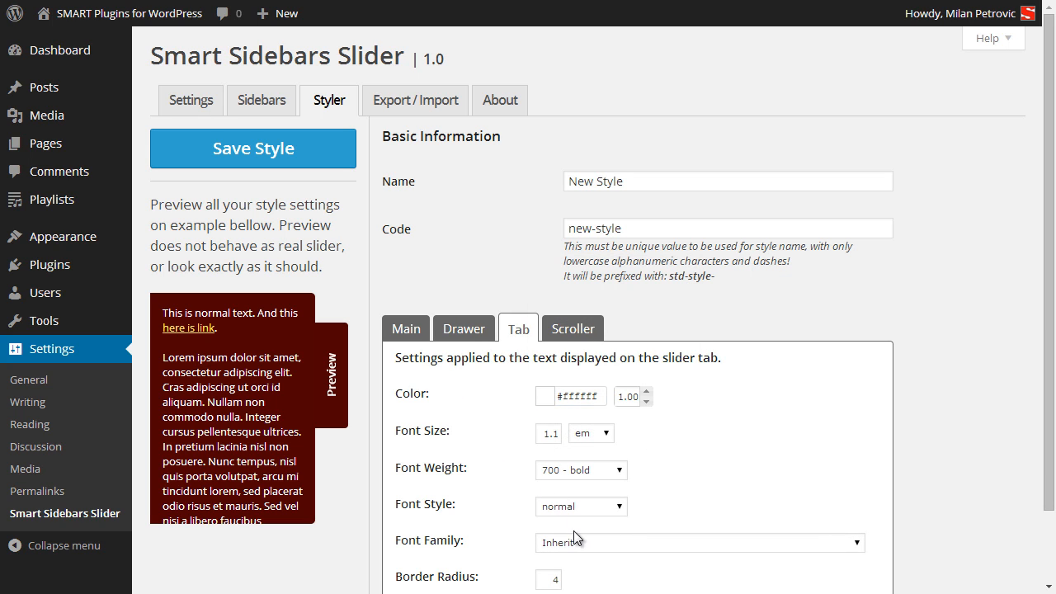
Set the slider tab's font family to the Garamond, Baskerville serif stack and its font size to 1.2 em.
{"action": "left_click", "coordinate": [586, 548]}
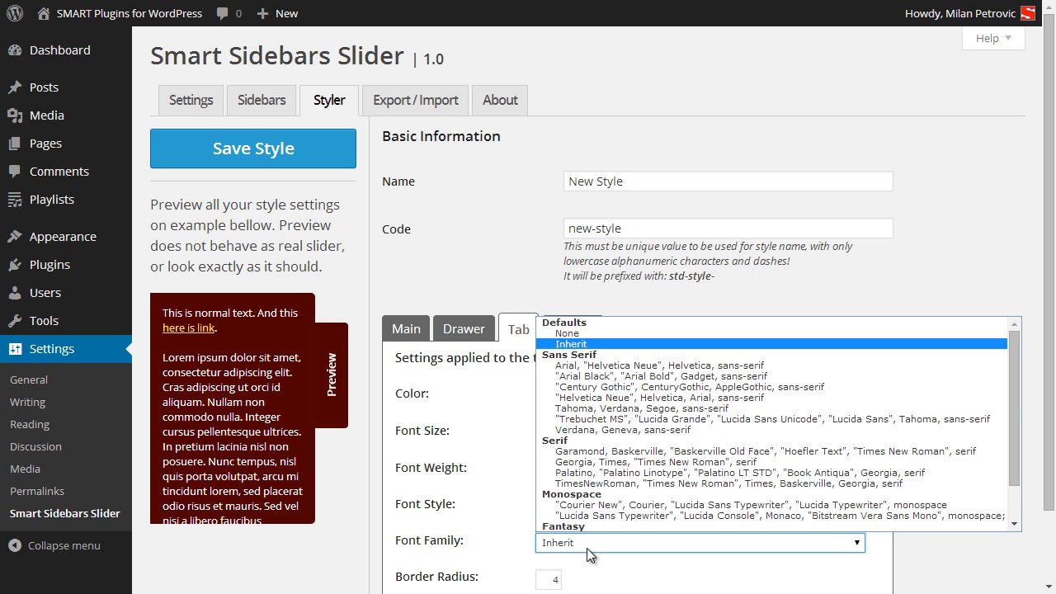
{"action": "left_click", "coordinate": [588, 452]}
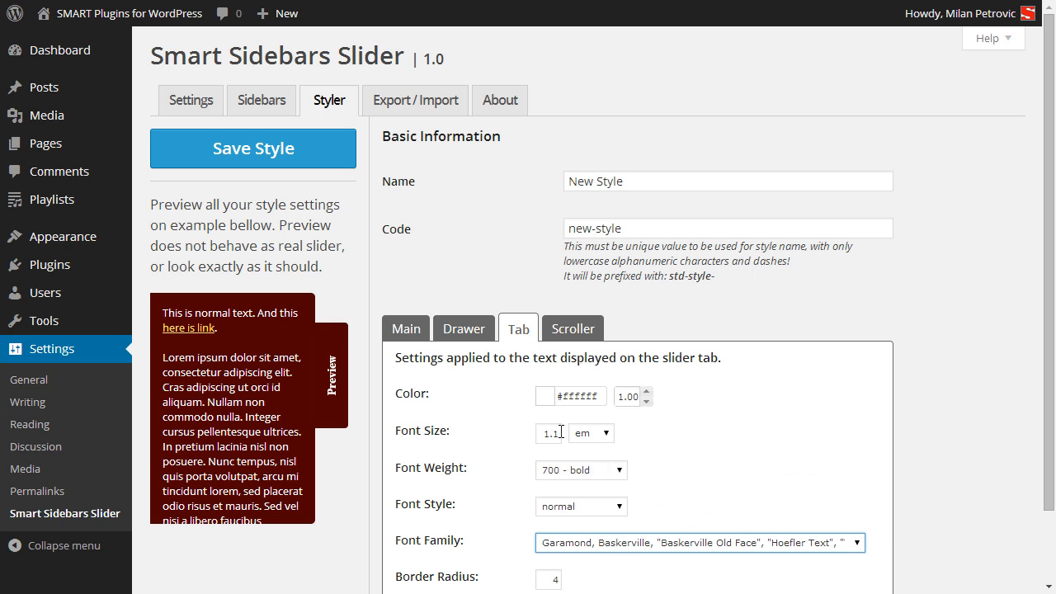
{"action": "left_click_drag", "start_coordinate": [562, 432], "coordinate": [554, 434]}
{"action": "type", "text": "2"}
{"action": "key", "text": "Tab"}
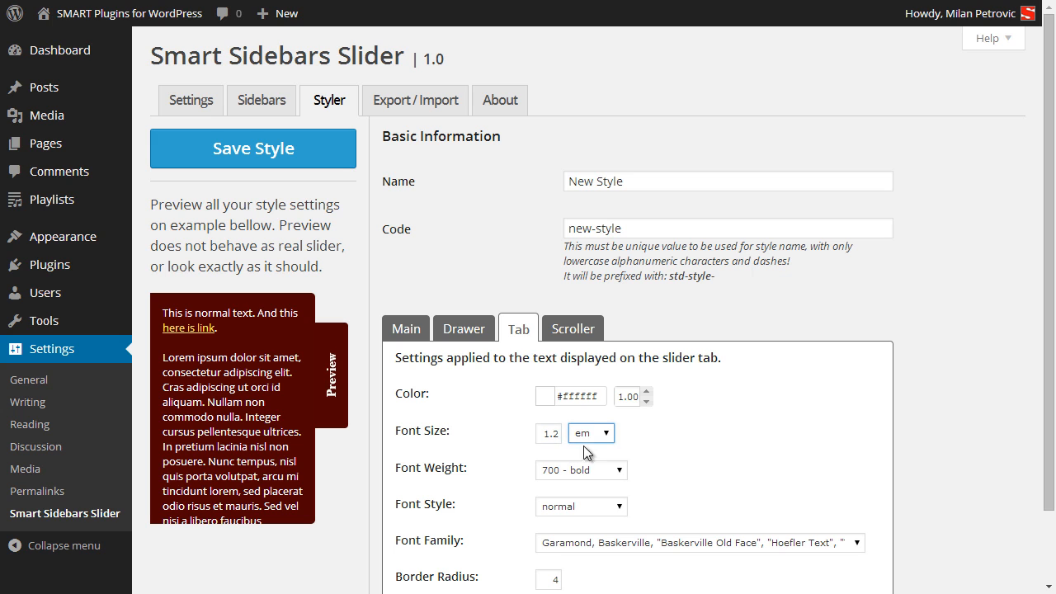
{"action": "scroll", "coordinate": [527, 464], "scroll_direction": "down", "scroll_amount": 2}
{"action": "scroll", "coordinate": [528, 429], "scroll_direction": "up", "scroll_amount": 2}
Set the scroller's background and scrollbar colors to #ffffff, check the scrollbar in the preview, and save the style.
{"action": "left_click", "coordinate": [572, 328]}
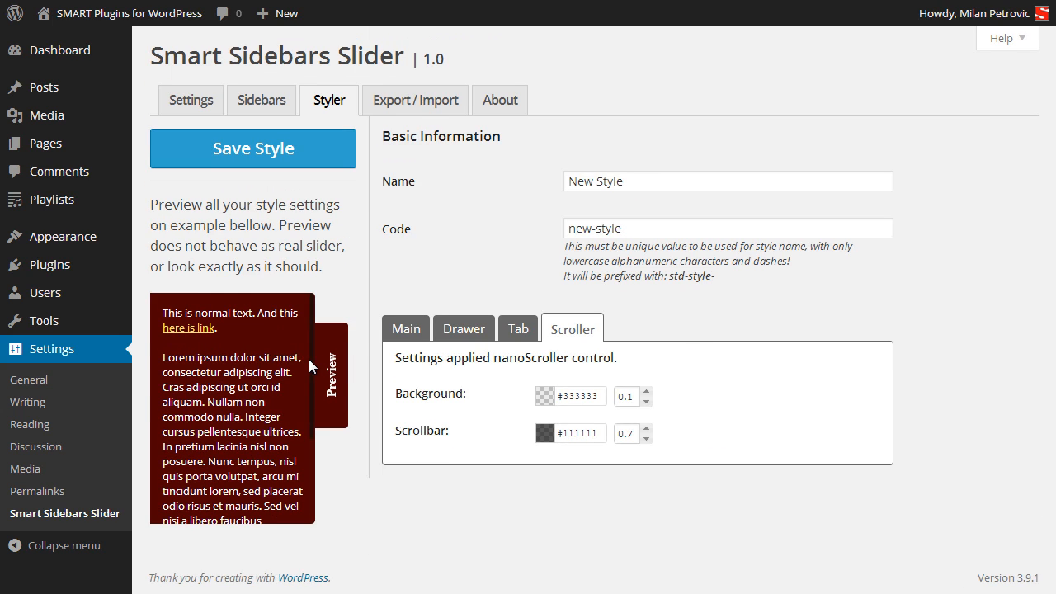
{"action": "left_click", "coordinate": [587, 396]}
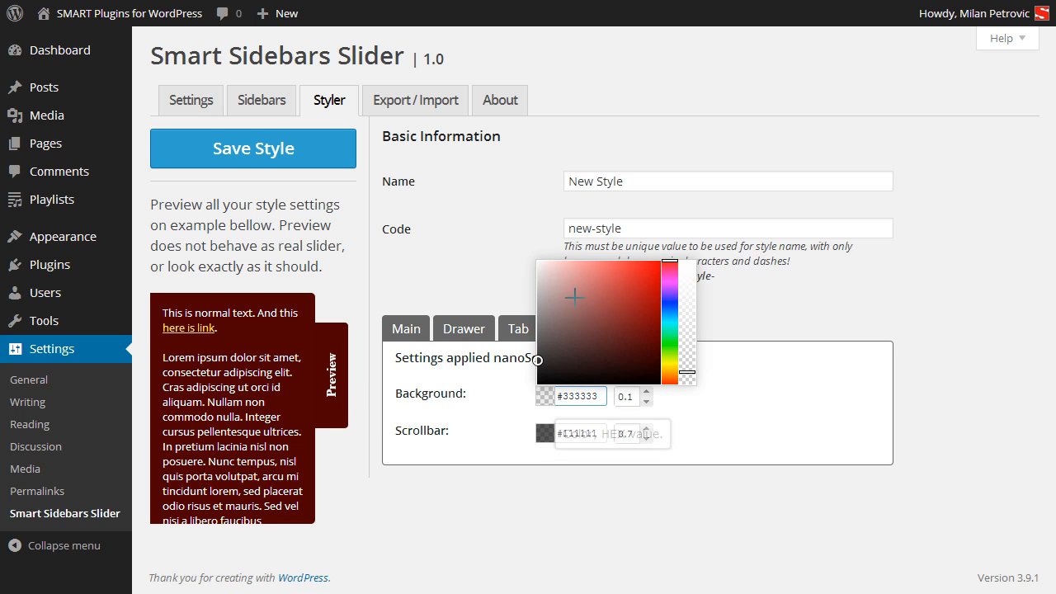
{"action": "left_click", "coordinate": [569, 433]}
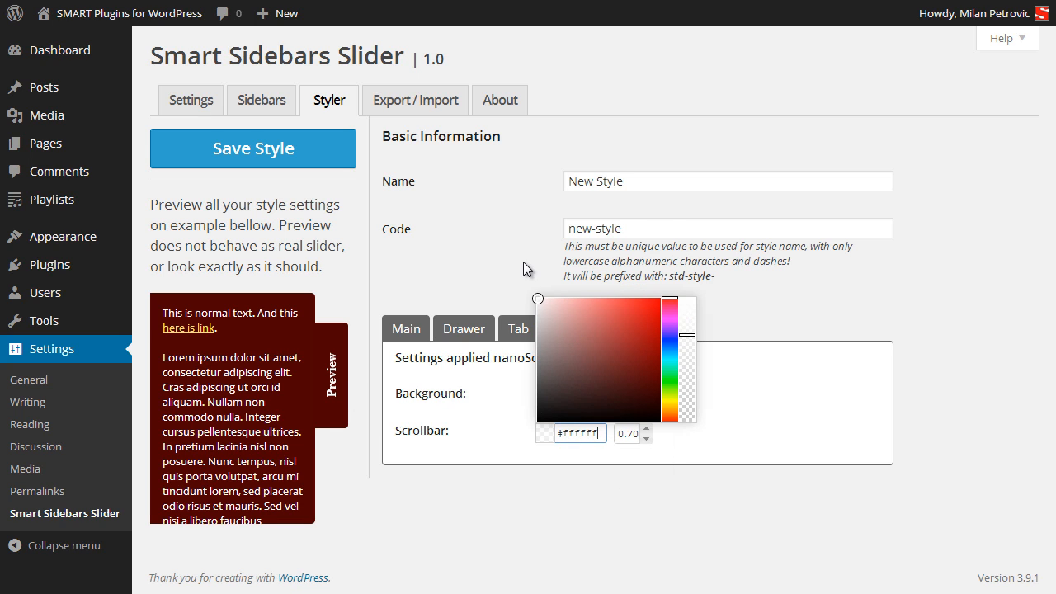
{"action": "left_click", "coordinate": [444, 481]}
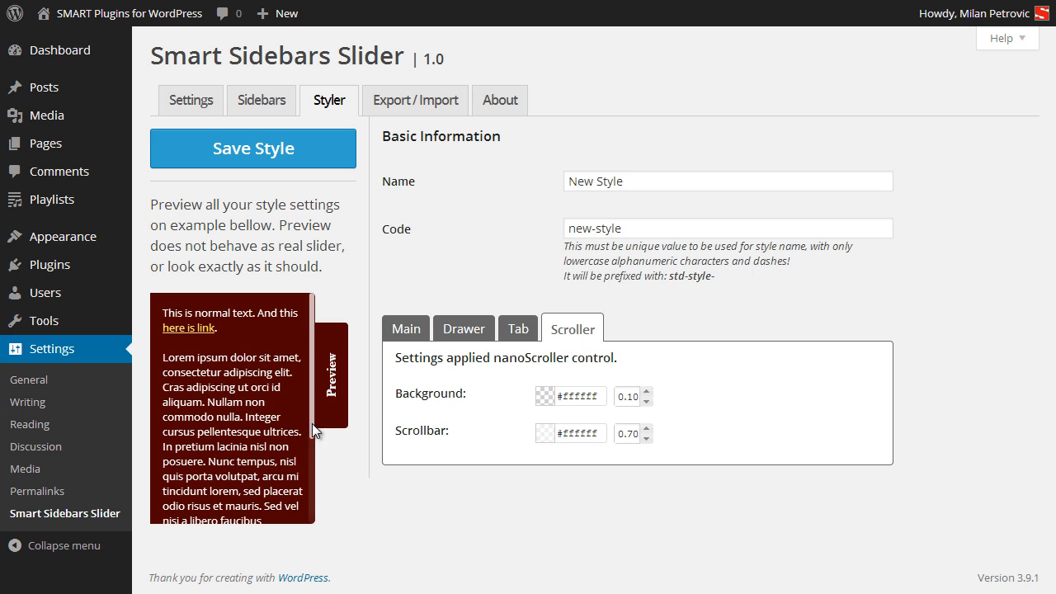
{"action": "scroll", "coordinate": [312, 424], "scroll_direction": "down", "scroll_amount": 3}
{"action": "scroll", "coordinate": [314, 490], "scroll_direction": "up", "scroll_amount": 3}
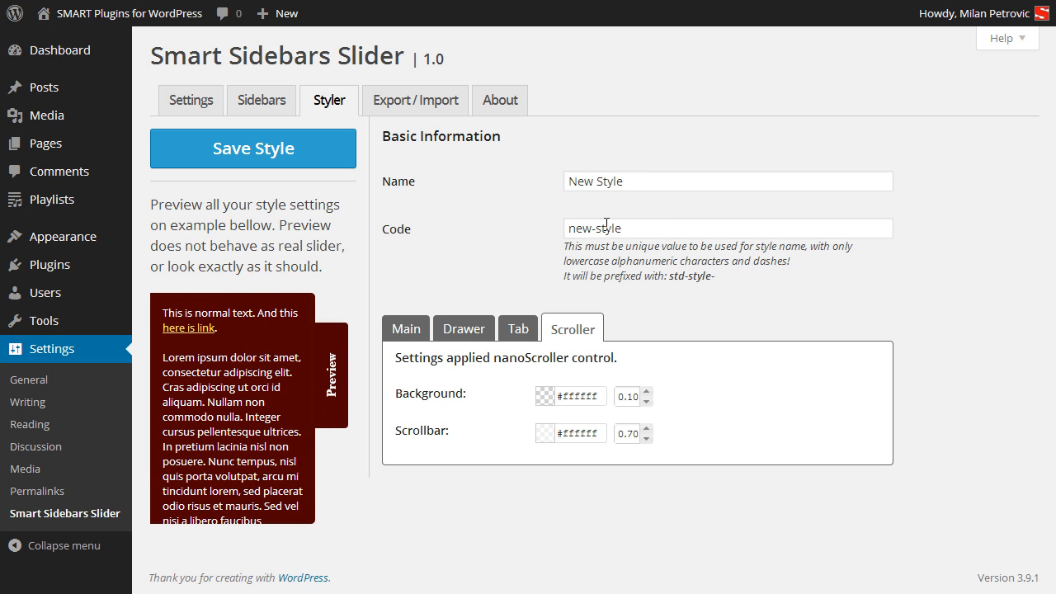
{"action": "left_click", "coordinate": [286, 161]}
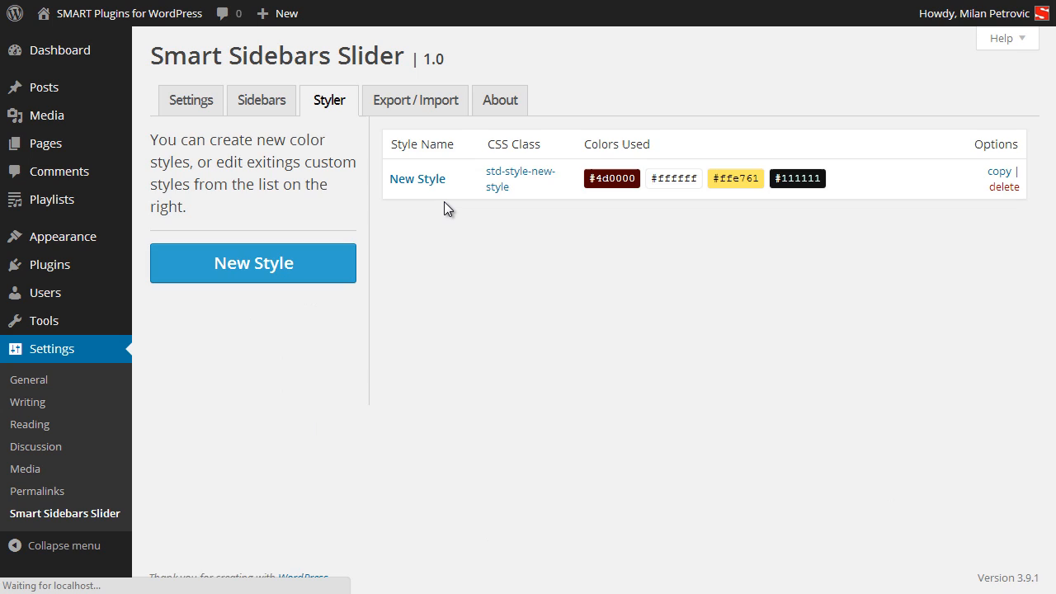
Apply the New Style color style to Second Sidebar and save the sidebar.
{"action": "left_click", "coordinate": [262, 108]}
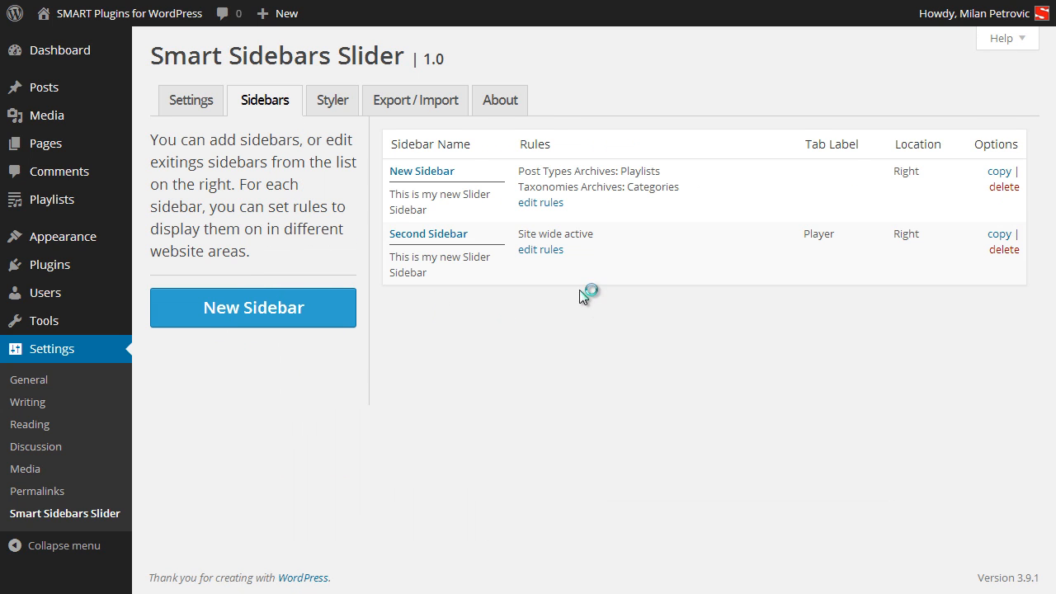
{"action": "left_click", "coordinate": [444, 238]}
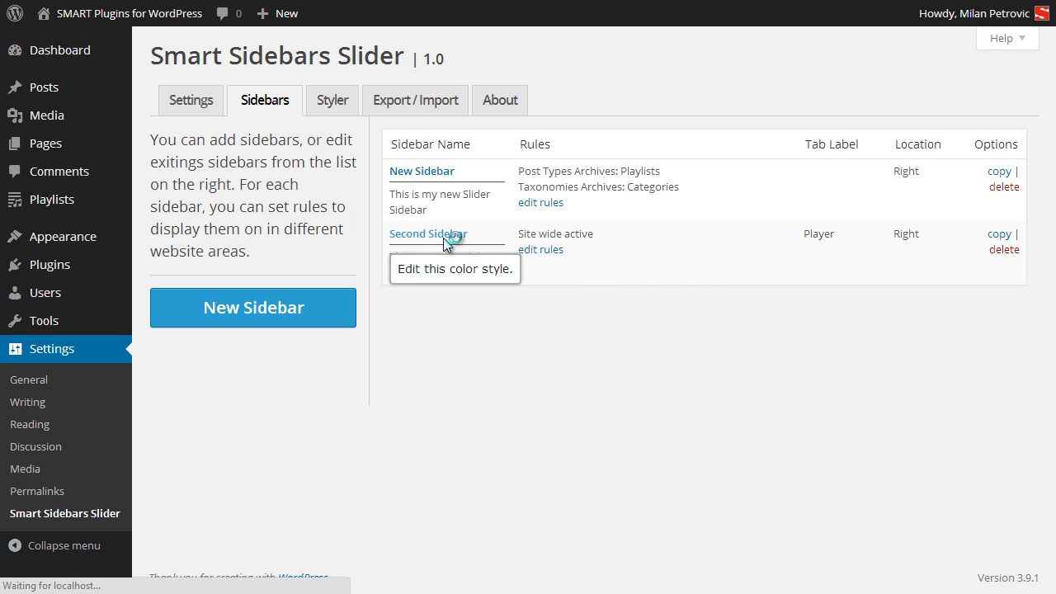
{"action": "left_click", "coordinate": [634, 331]}
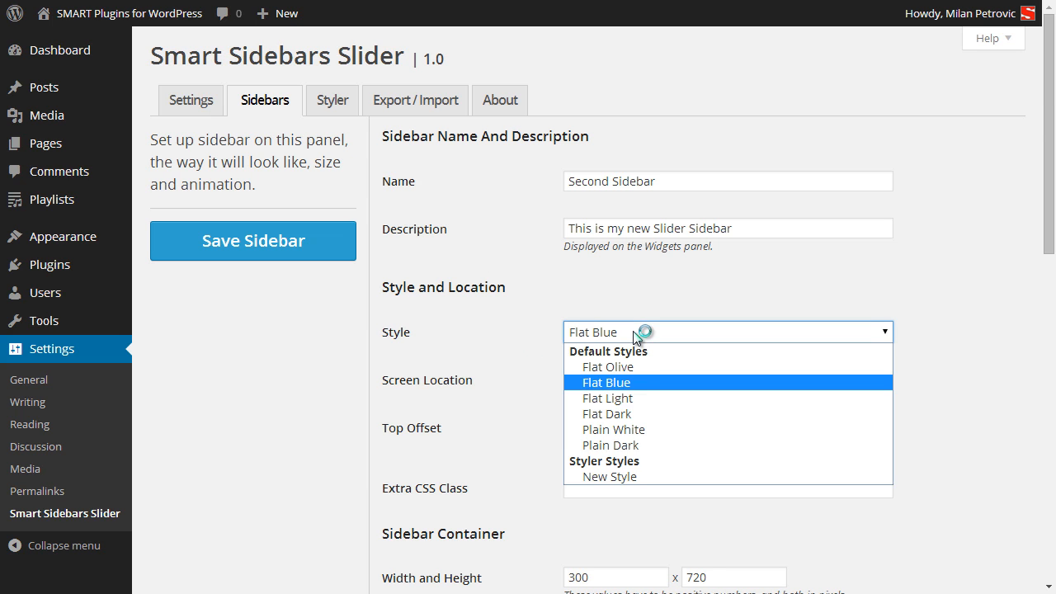
{"action": "left_click", "coordinate": [640, 477]}
{"action": "left_click", "coordinate": [295, 251]}
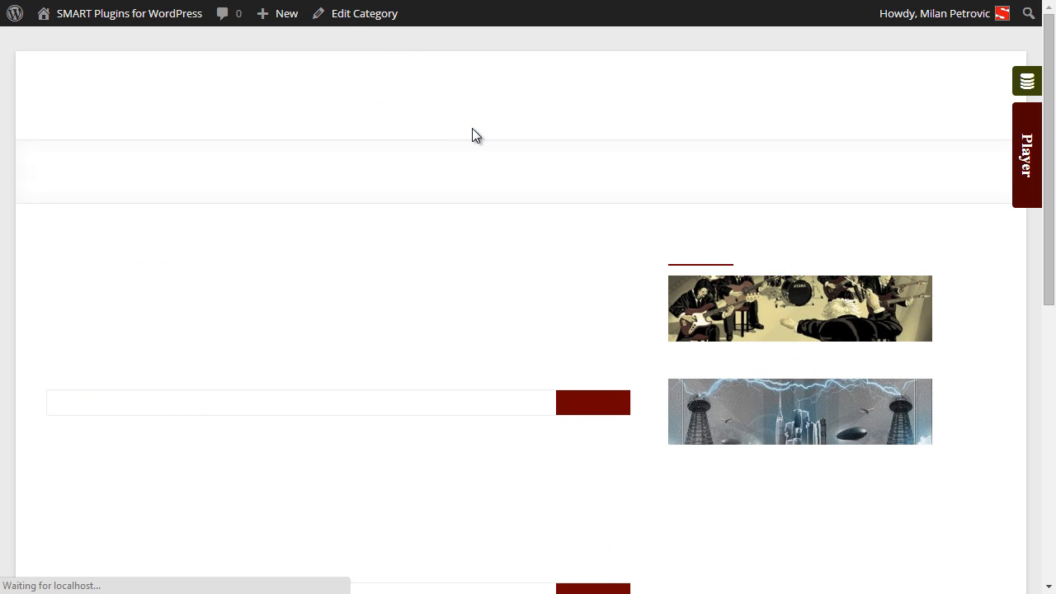
Reload the Blog page, slide open the Player sidebar, scroll through its content and the page, and close it again.
{"action": "left_click", "coordinate": [1029, 183]}
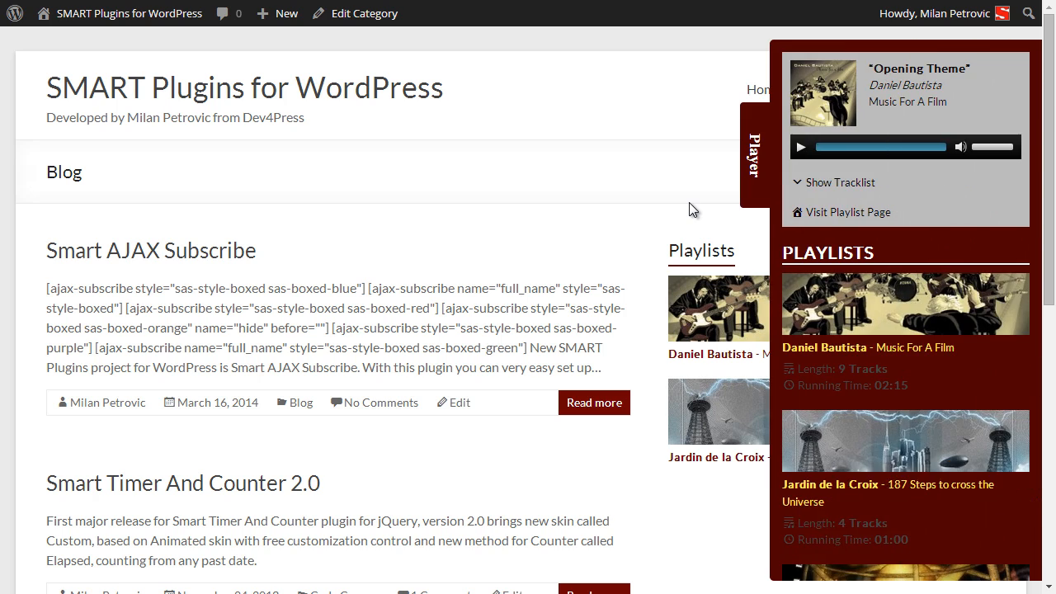
{"action": "scroll", "coordinate": [808, 295], "scroll_direction": "down", "scroll_amount": 4}
{"action": "scroll", "coordinate": [808, 295], "scroll_direction": "up", "scroll_amount": 3}
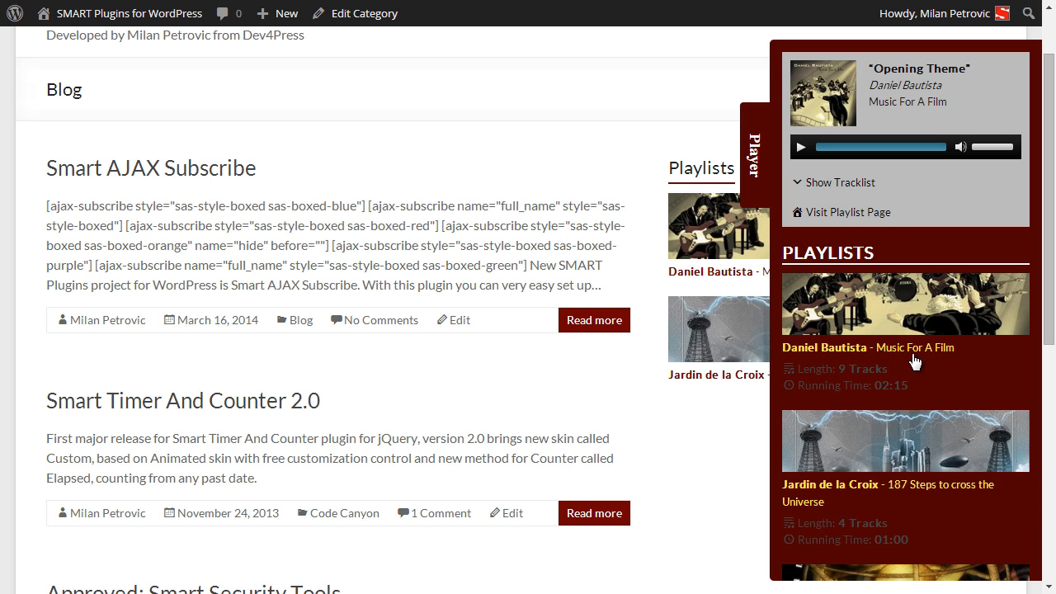
{"action": "scroll", "coordinate": [920, 355], "scroll_direction": "down", "scroll_amount": 3}
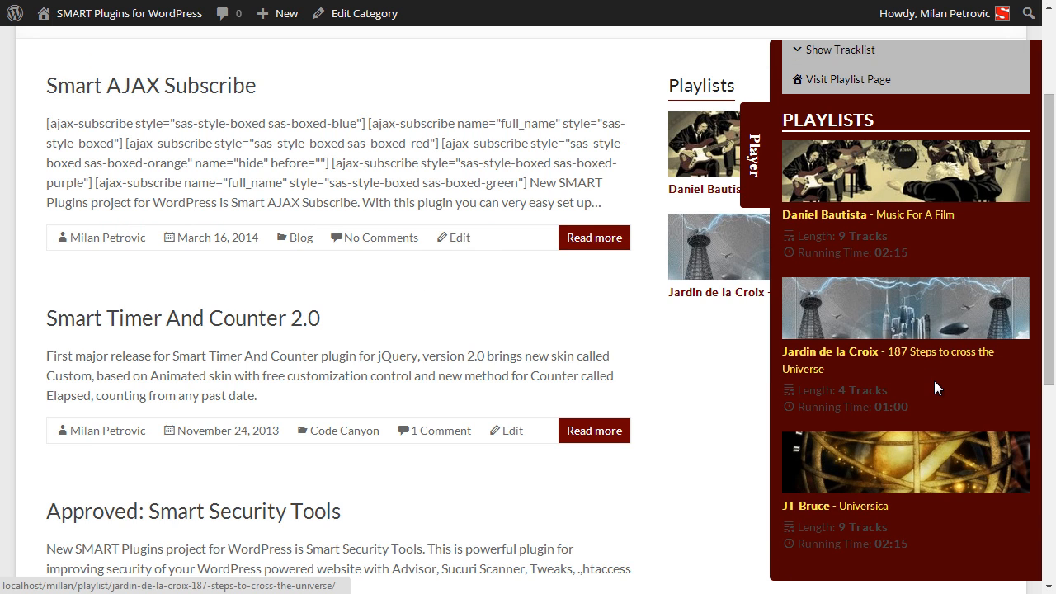
{"action": "scroll", "coordinate": [934, 381], "scroll_direction": "up", "scroll_amount": 4}
{"action": "scroll", "coordinate": [936, 387], "scroll_direction": "down", "scroll_amount": 2}
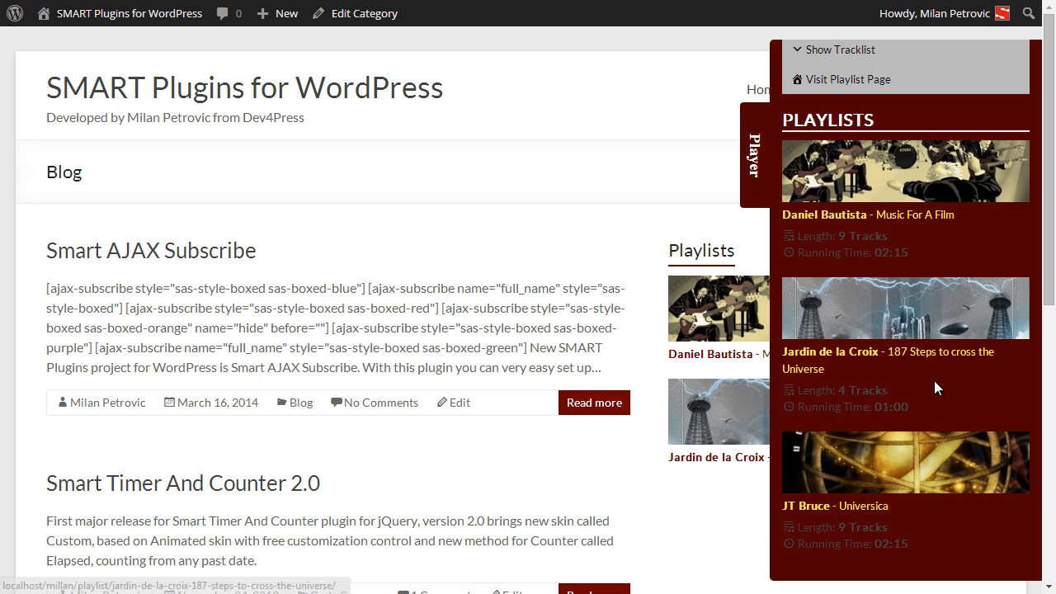
{"action": "scroll", "coordinate": [936, 387], "scroll_direction": "down", "scroll_amount": 2}
{"action": "scroll", "coordinate": [934, 381], "scroll_direction": "up", "scroll_amount": 3}
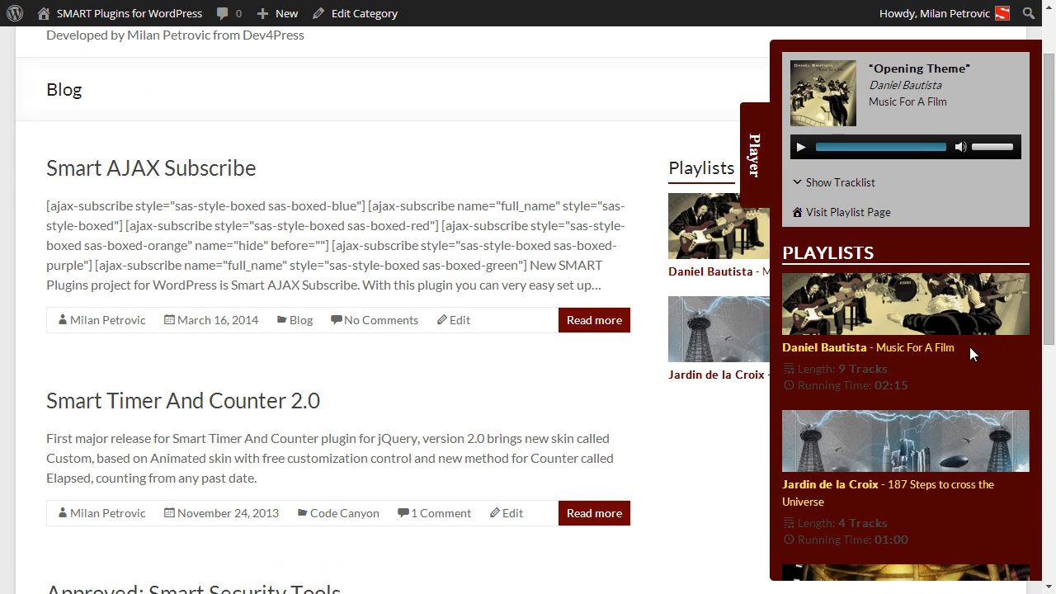
{"action": "scroll", "coordinate": [924, 363], "scroll_direction": "up", "scroll_amount": 1}
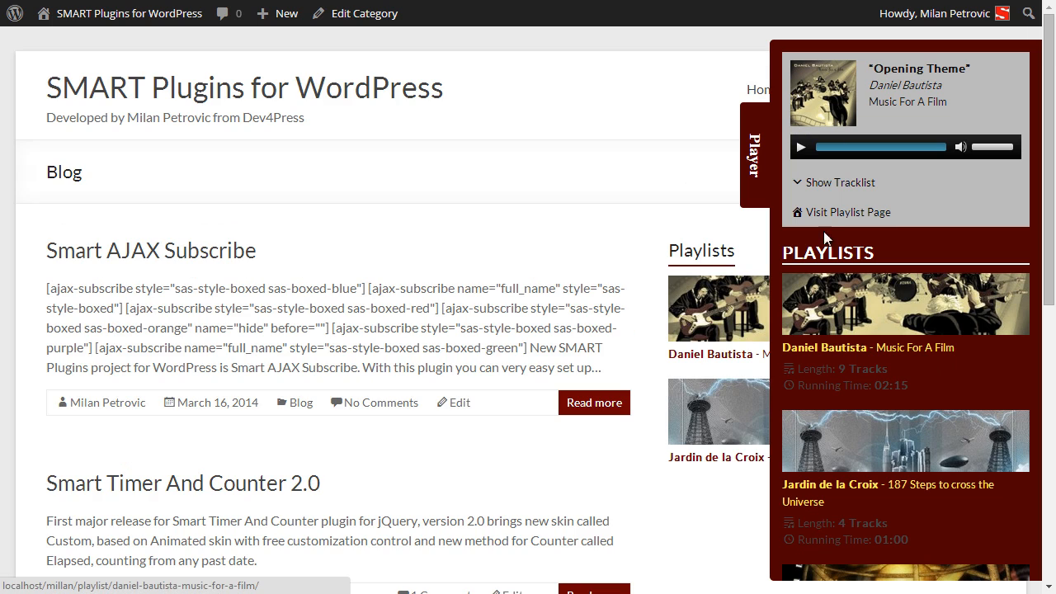
{"action": "left_click", "coordinate": [751, 157]}
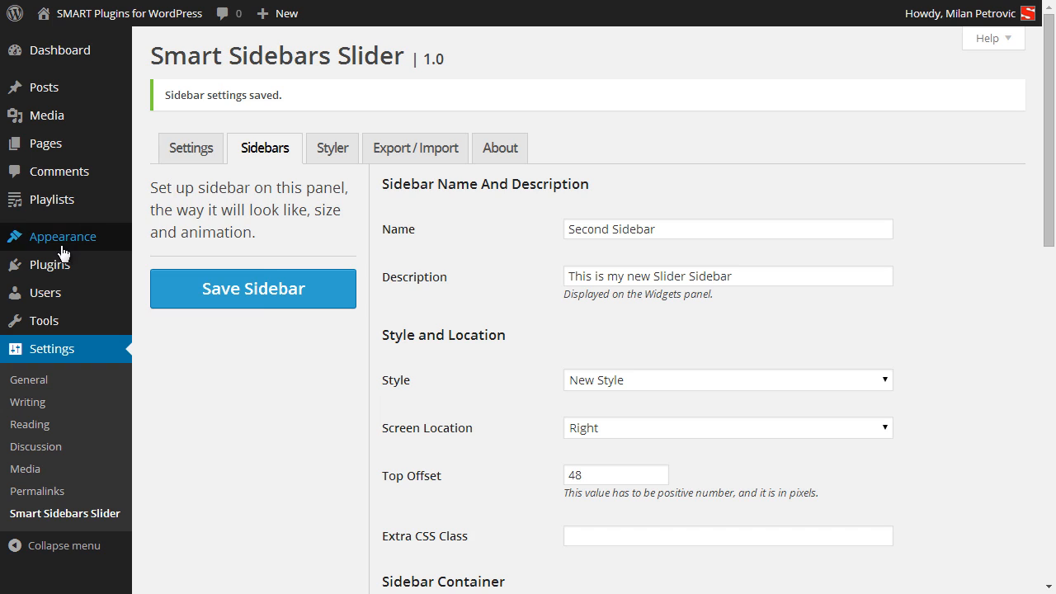
Go to the WordPress Widgets page, review New Sidebar's widgets, and expand Second Sidebar.
{"action": "mouse_move", "coordinate": [66, 247]}
{"action": "left_click", "coordinate": [159, 287]}
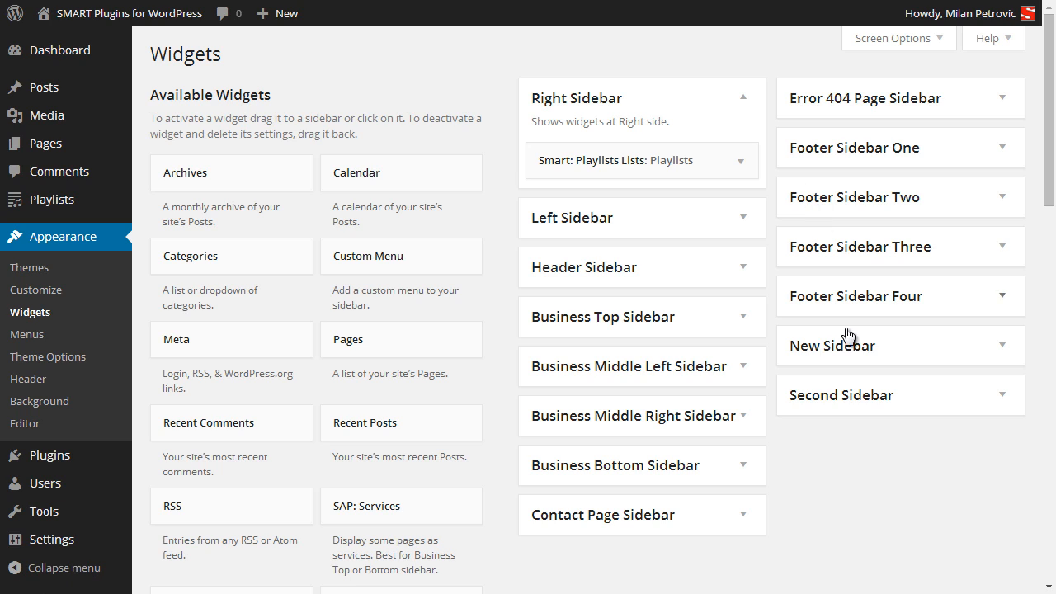
{"action": "left_click", "coordinate": [850, 343]}
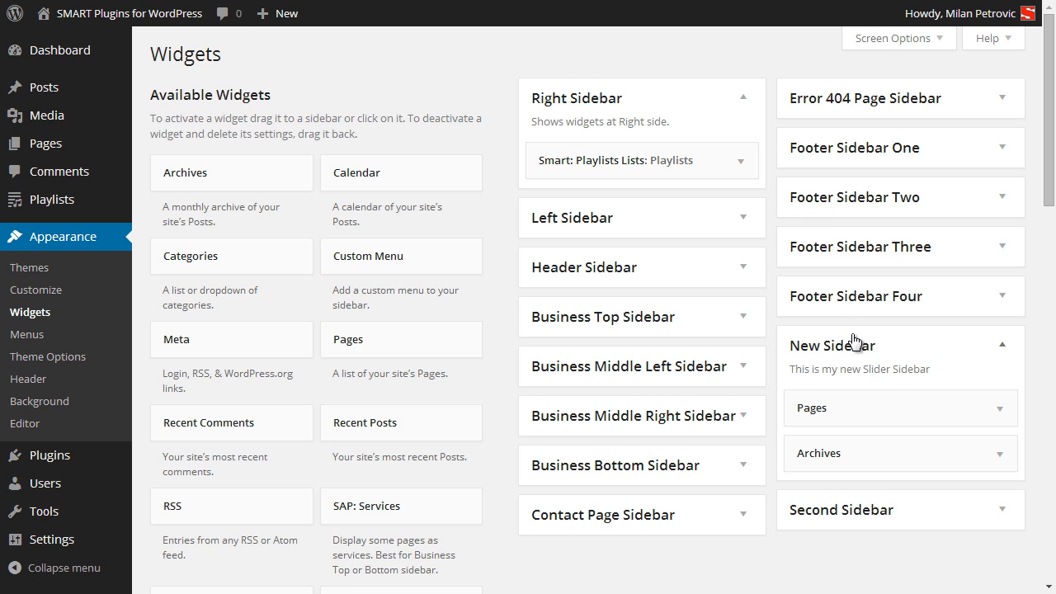
{"action": "left_click", "coordinate": [851, 343]}
{"action": "left_click", "coordinate": [867, 398]}
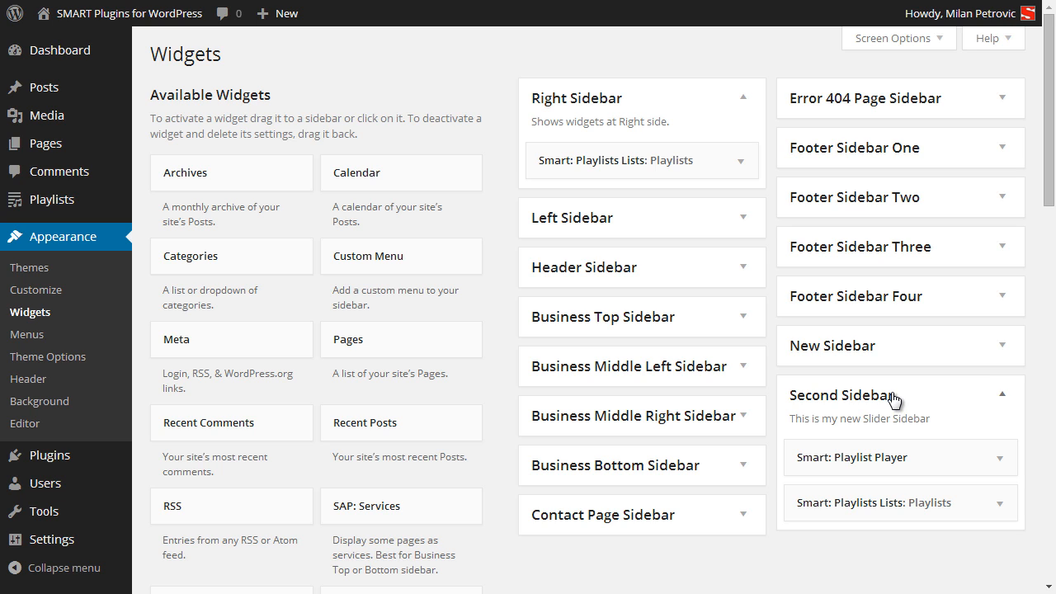
Replace Second Sidebar's Playlist Player and Playlists Lists widgets with a Calendar widget, and check the Player slider on the Blog page.
{"action": "left_click_drag", "start_coordinate": [906, 467], "coordinate": [378, 389]}
{"action": "left_click_drag", "start_coordinate": [910, 465], "coordinate": [356, 385]}
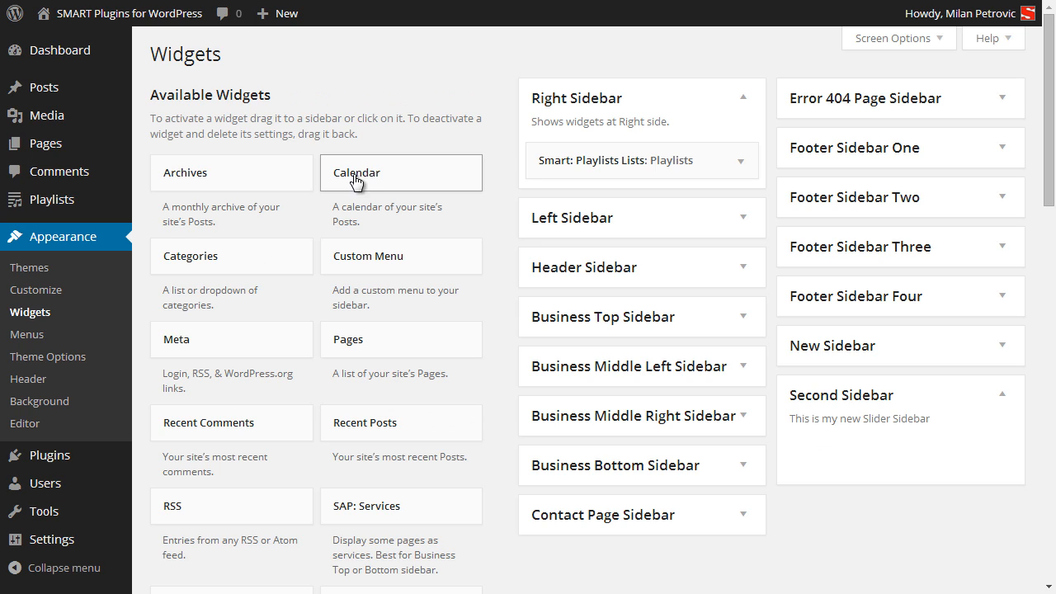
{"action": "left_click_drag", "start_coordinate": [371, 176], "coordinate": [869, 421]}
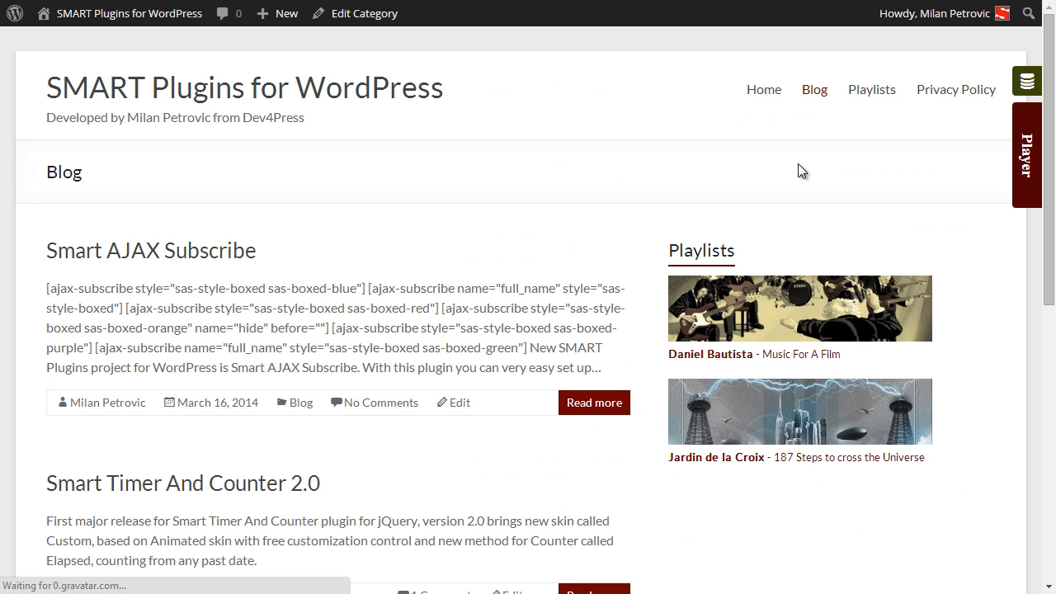
{"action": "left_click", "coordinate": [1024, 156]}
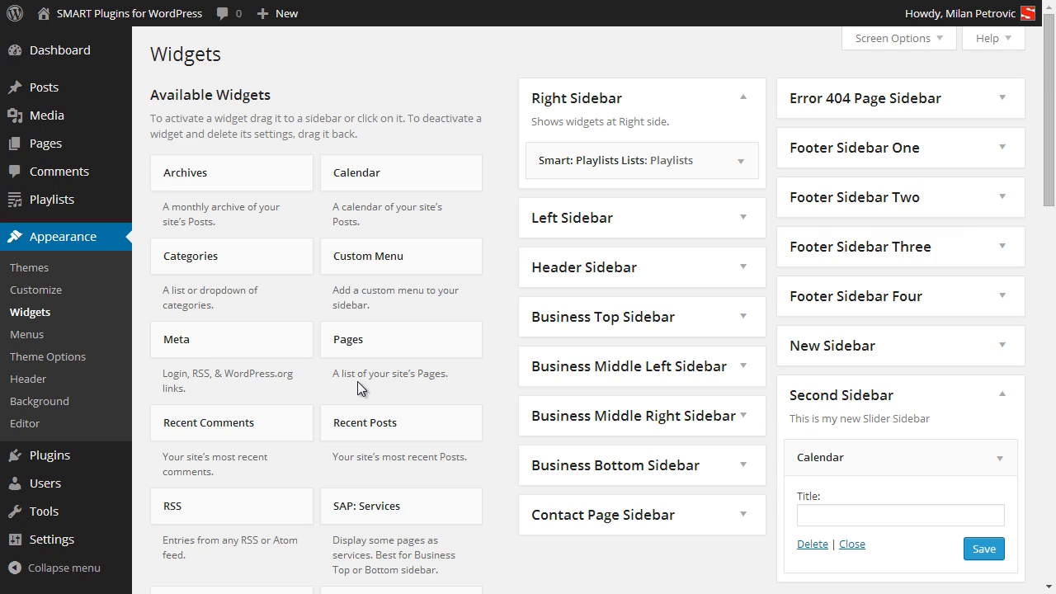
Add a Tag Cloud widget above the Calendar widget in Second Sidebar.
{"action": "scroll", "coordinate": [455, 394], "scroll_direction": "down", "scroll_amount": 3}
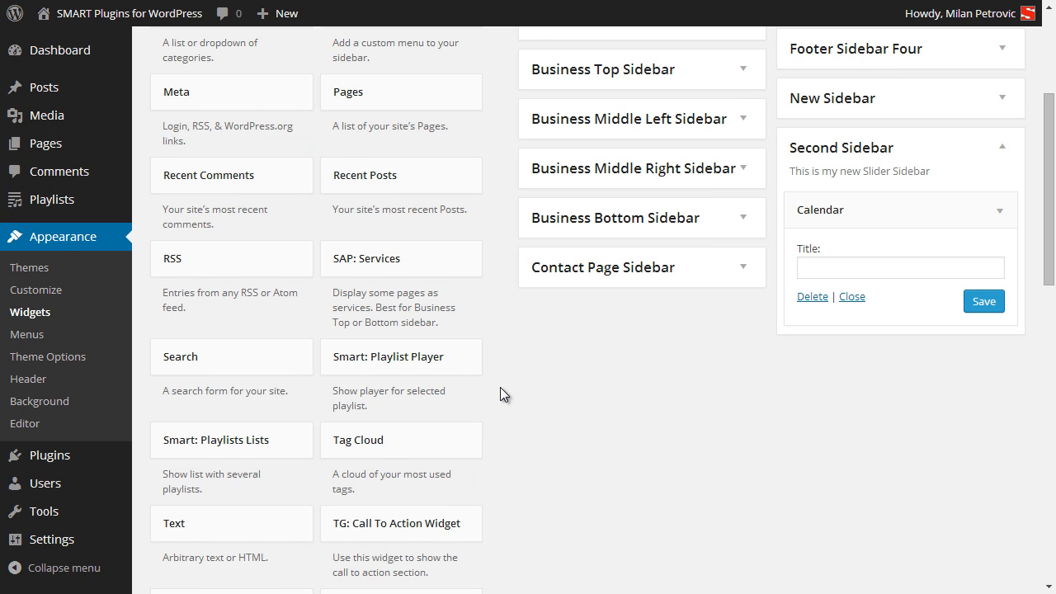
{"action": "left_click_drag", "start_coordinate": [386, 441], "coordinate": [875, 223]}
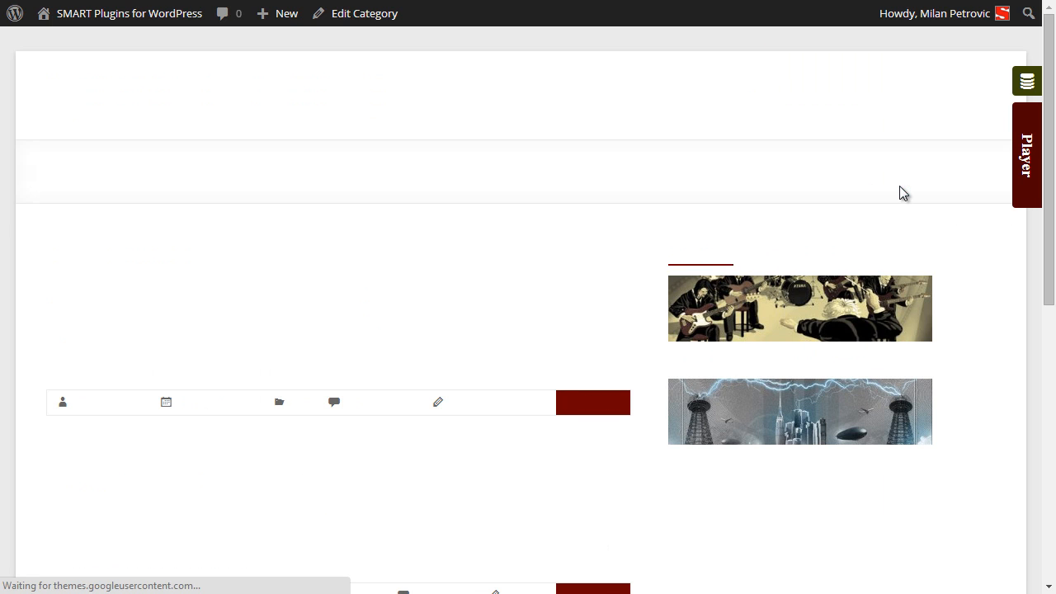
Slide open the green icon-tab sidebar on the reloaded Blog page, scroll through its widgets, and close it.
{"action": "left_click", "coordinate": [1028, 81]}
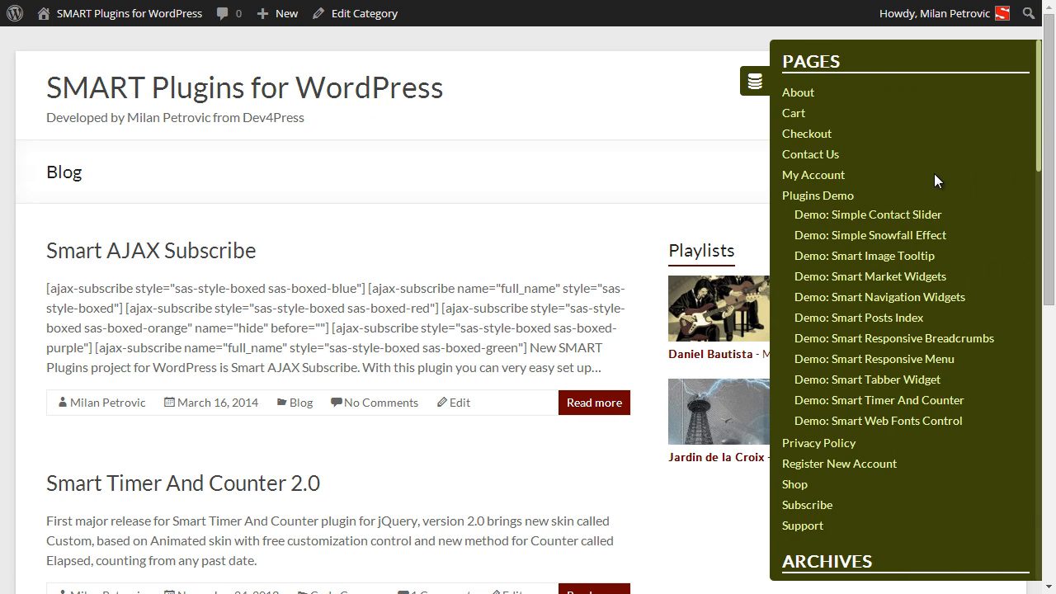
{"action": "scroll", "coordinate": [869, 165], "scroll_direction": "down", "scroll_amount": 4}
{"action": "scroll", "coordinate": [869, 141], "scroll_direction": "up", "scroll_amount": 4}
{"action": "left_click", "coordinate": [757, 90]}
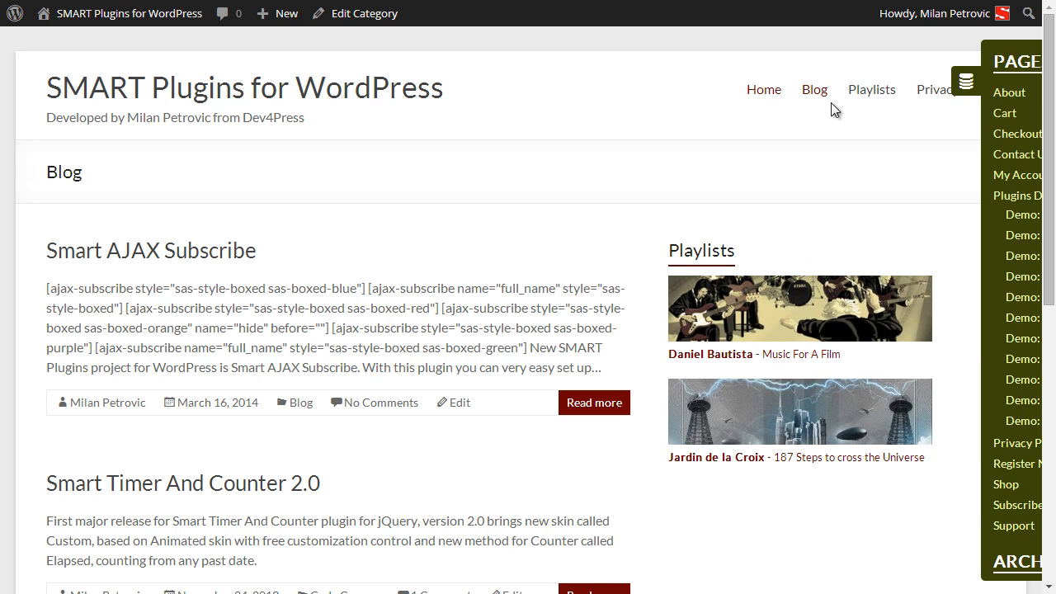
Slide open the Player sidebar, examine its Tag Cloud and Calendar widgets, and close it.
{"action": "left_click", "coordinate": [1023, 142]}
{"action": "scroll", "coordinate": [936, 260], "scroll_direction": "down", "scroll_amount": 3}
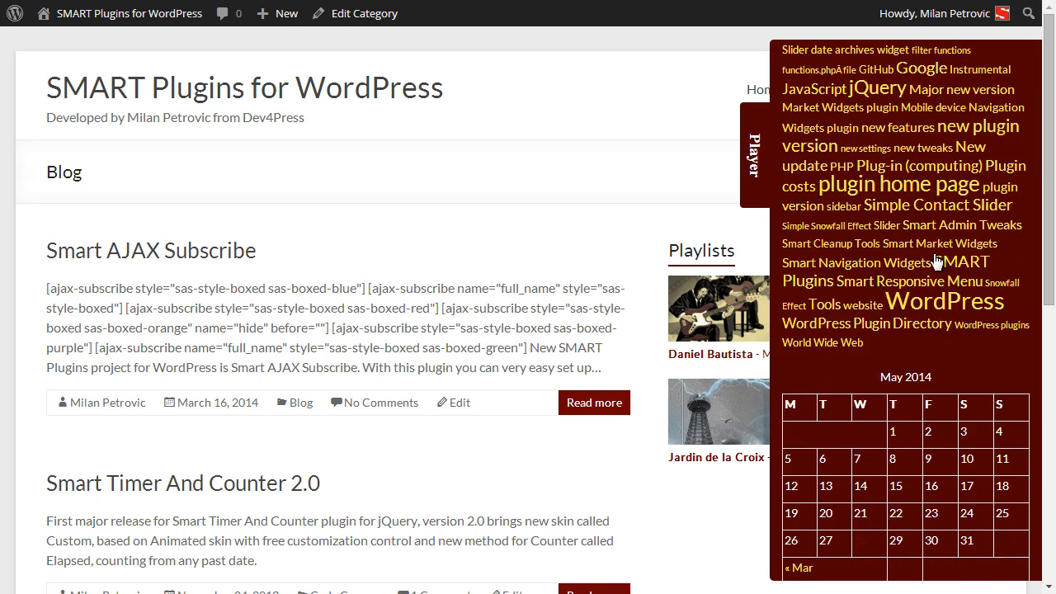
{"action": "scroll", "coordinate": [936, 261], "scroll_direction": "up", "scroll_amount": 3}
{"action": "scroll", "coordinate": [936, 261], "scroll_direction": "down", "scroll_amount": 3}
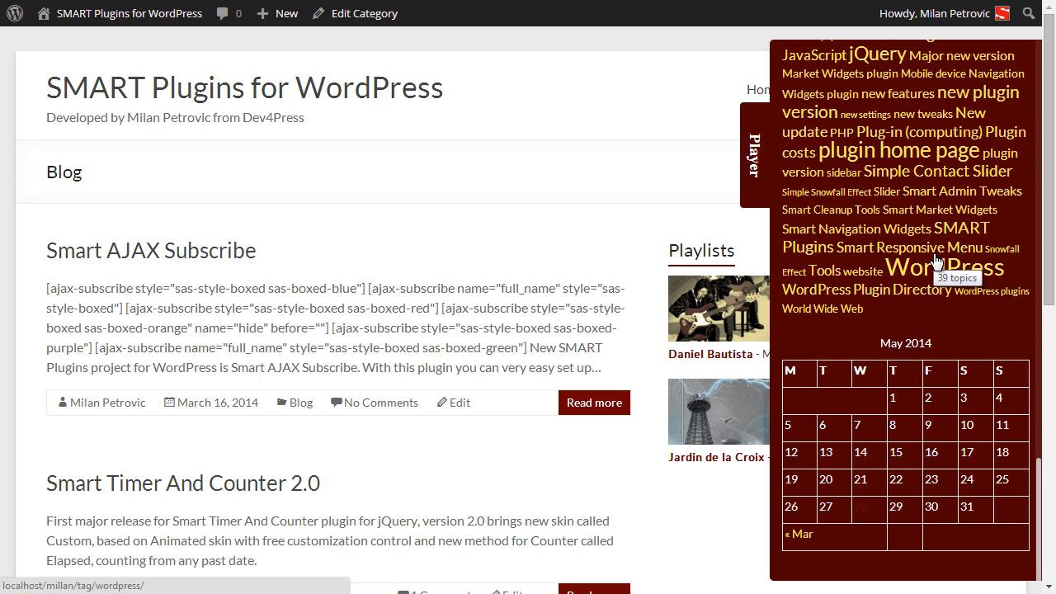
{"action": "scroll", "coordinate": [938, 261], "scroll_direction": "up", "scroll_amount": 3}
{"action": "scroll", "coordinate": [936, 261], "scroll_direction": "down", "scroll_amount": 2}
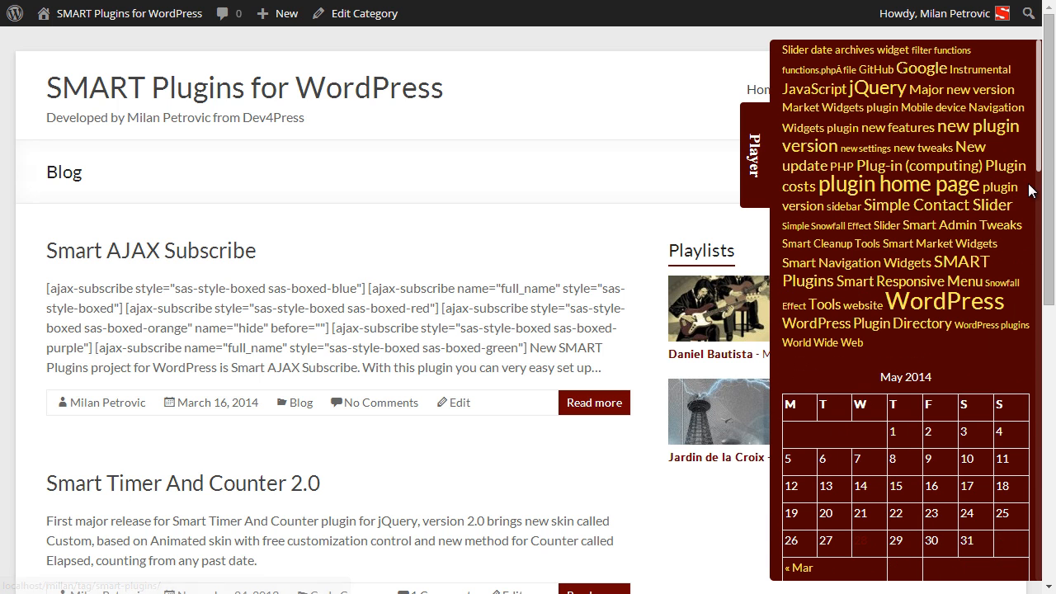
{"action": "scroll", "coordinate": [1030, 189], "scroll_direction": "up", "scroll_amount": 3}
{"action": "scroll", "coordinate": [1030, 189], "scroll_direction": "down", "scroll_amount": 3}
{"action": "scroll", "coordinate": [913, 438], "scroll_direction": "down", "scroll_amount": 1}
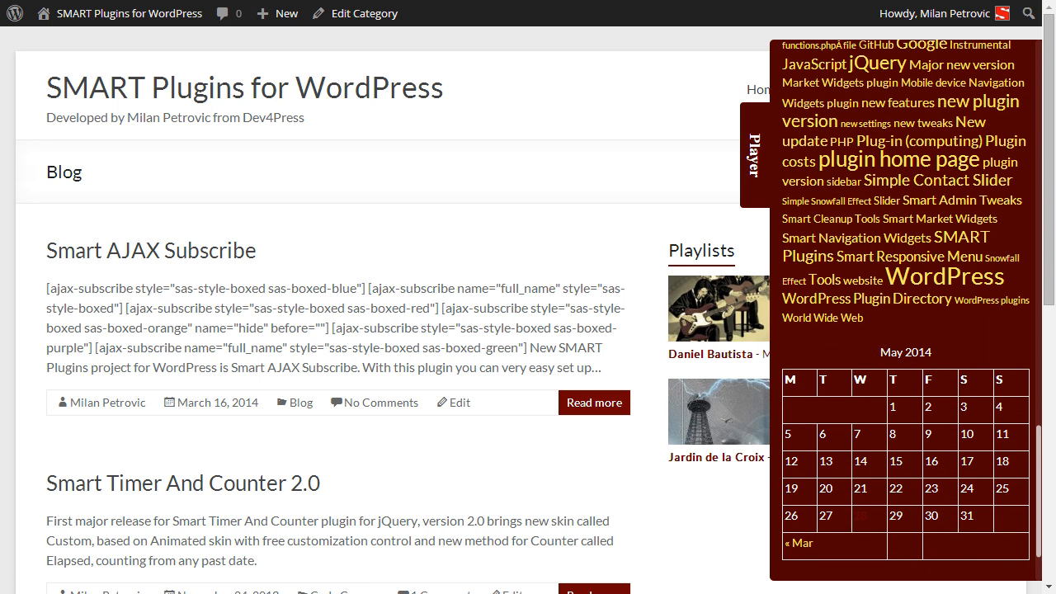
{"action": "scroll", "coordinate": [912, 438], "scroll_direction": "down", "scroll_amount": 1}
{"action": "scroll", "coordinate": [913, 439], "scroll_direction": "up", "scroll_amount": 3}
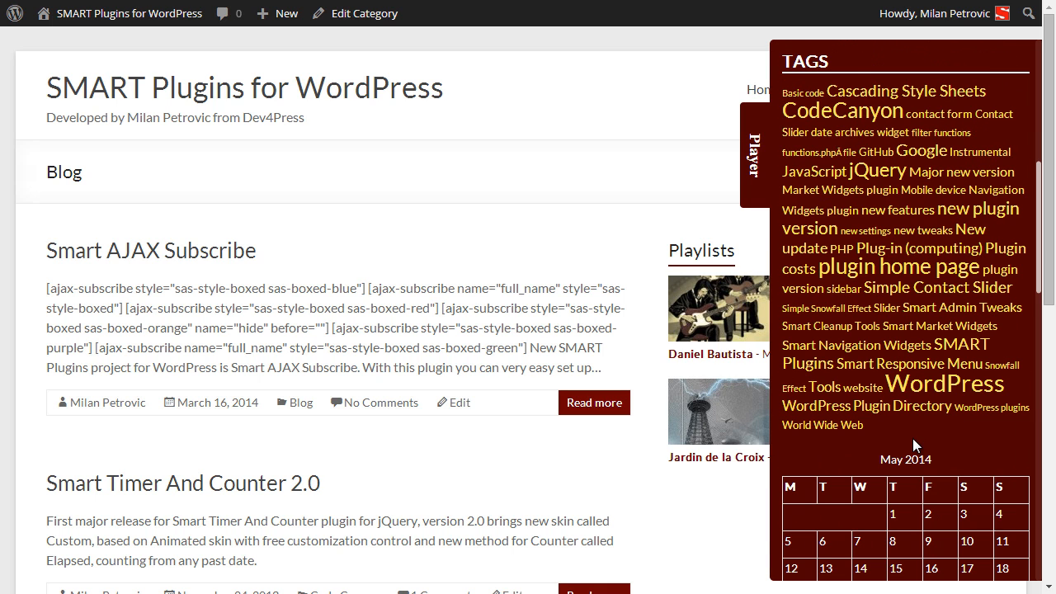
{"action": "left_click", "coordinate": [755, 195]}
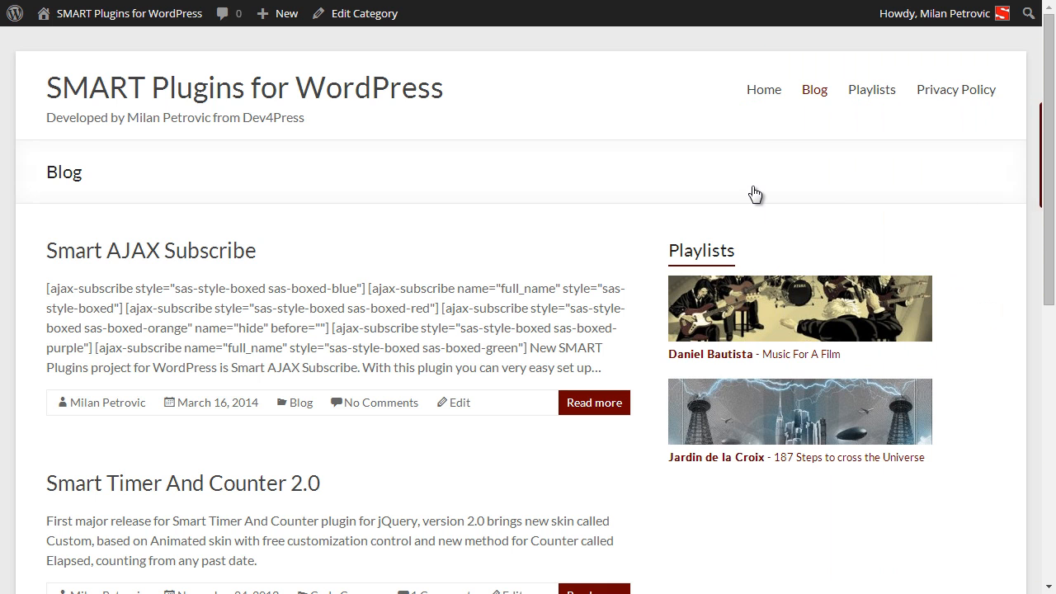
Open the green Pages and Archives slider once more, look through its content, and close it.
{"action": "left_click", "coordinate": [1022, 86]}
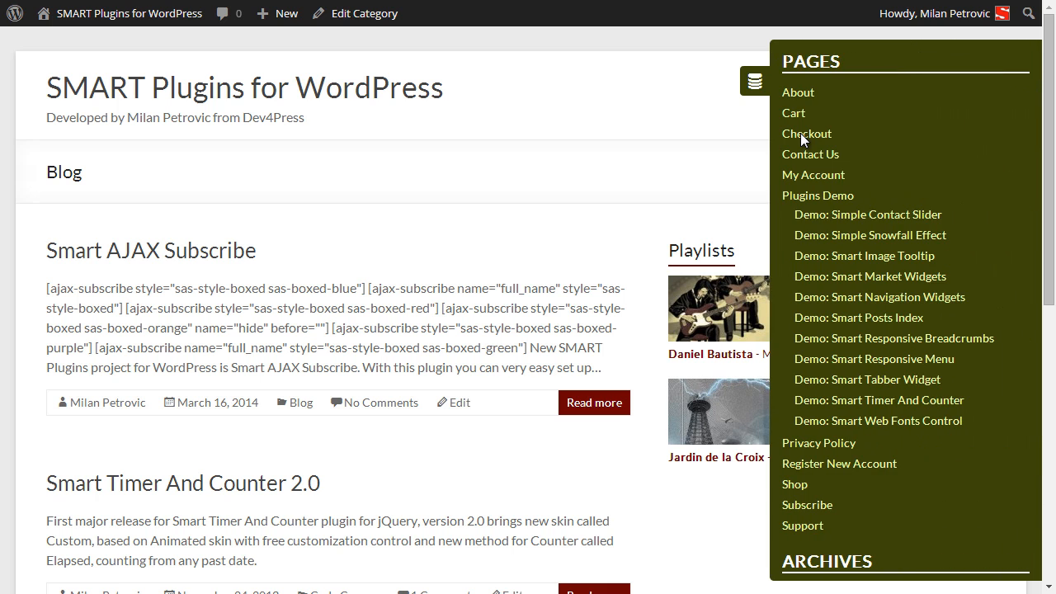
{"action": "scroll", "coordinate": [889, 202], "scroll_direction": "down", "scroll_amount": 3}
{"action": "scroll", "coordinate": [889, 199], "scroll_direction": "up", "scroll_amount": 5}
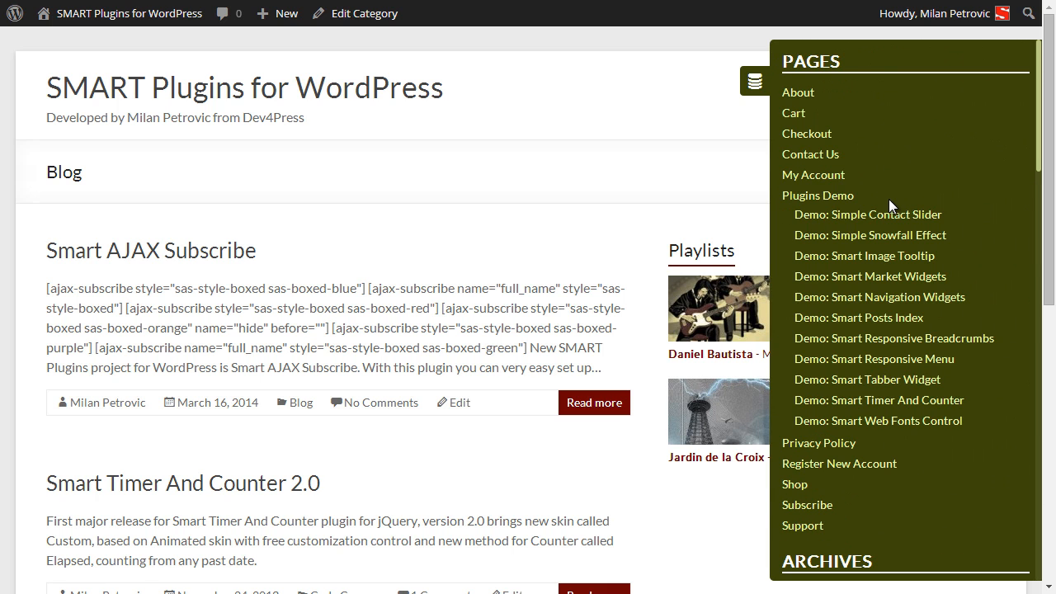
{"action": "left_click", "coordinate": [755, 81]}
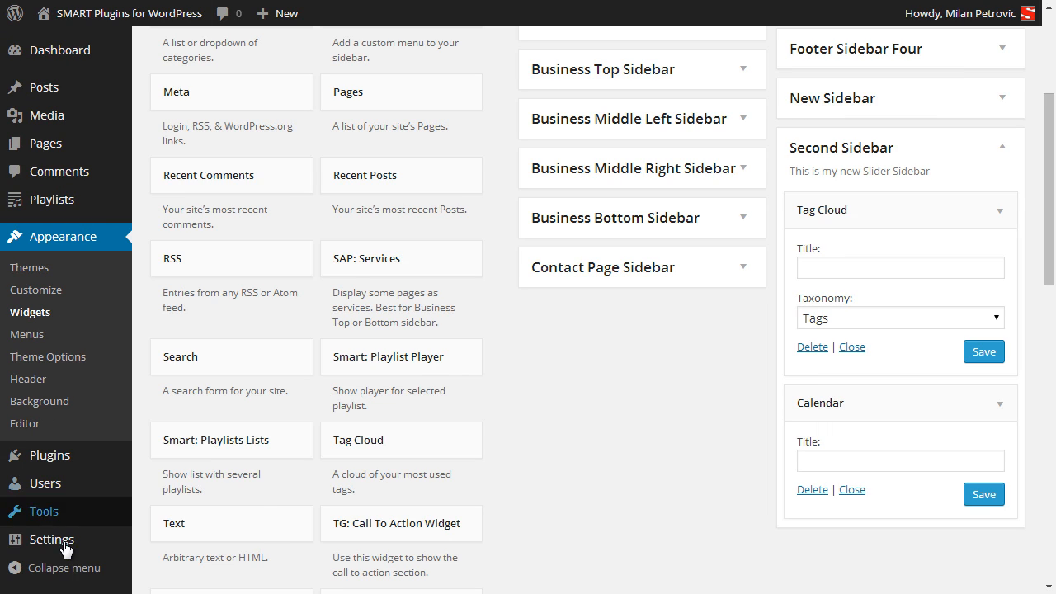
Go to the Smart Sidebars Slider settings in WordPress, and review the sidebars list and the general position, container size and auto tab options.
{"action": "mouse_move", "coordinate": [66, 549]}
{"action": "left_click", "coordinate": [191, 572]}
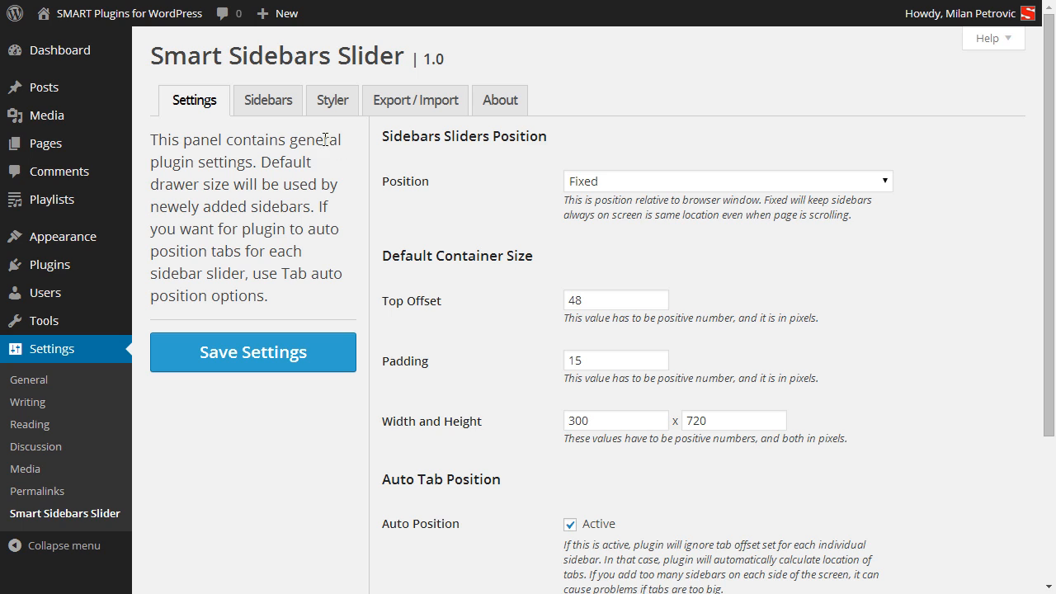
{"action": "left_click", "coordinate": [266, 100]}
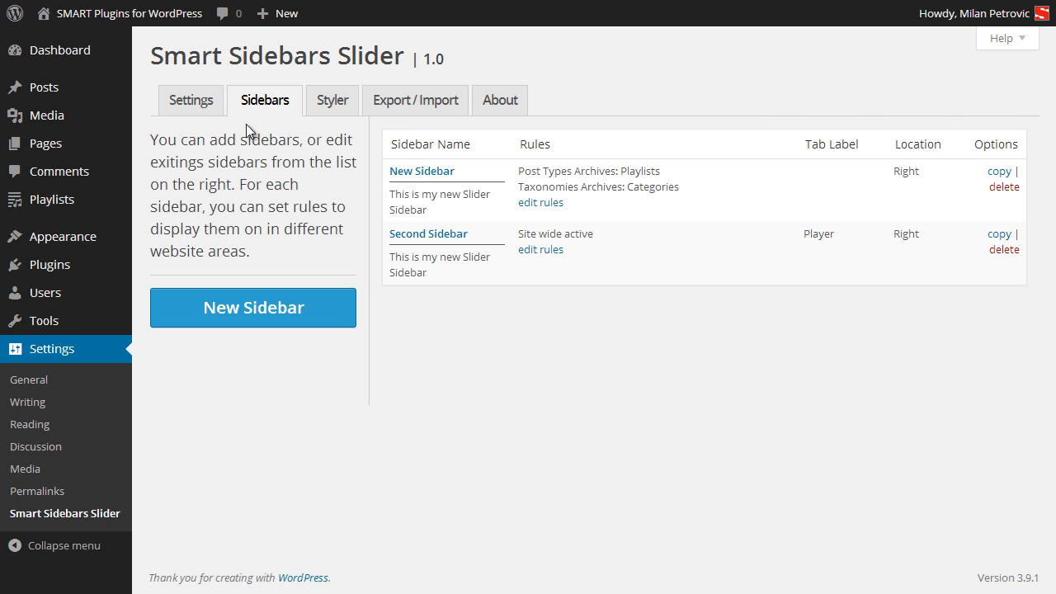
{"action": "left_click", "coordinate": [190, 102]}
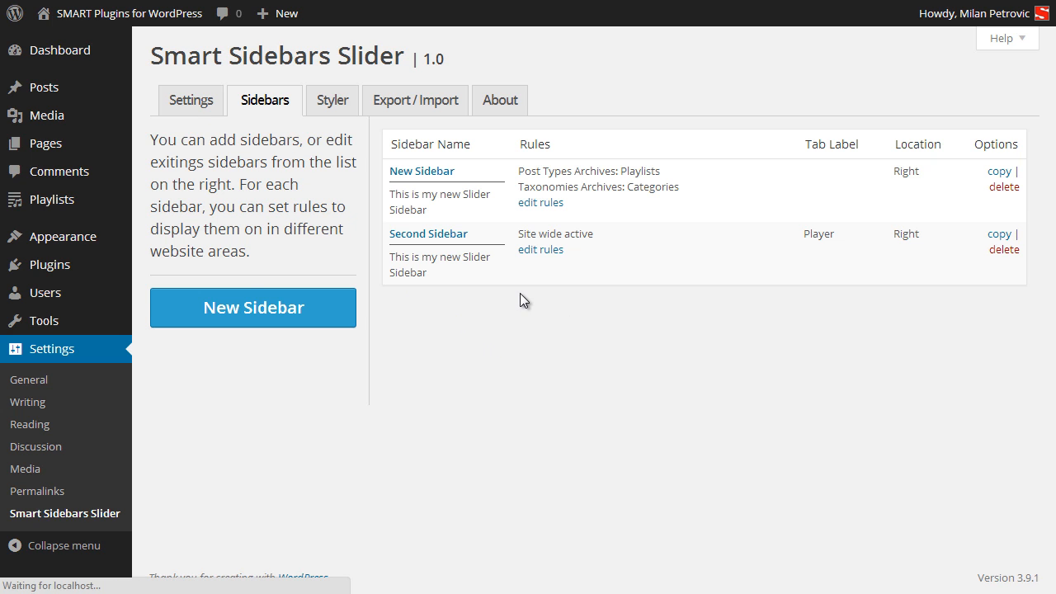
{"action": "scroll", "coordinate": [547, 490], "scroll_direction": "down", "scroll_amount": 2}
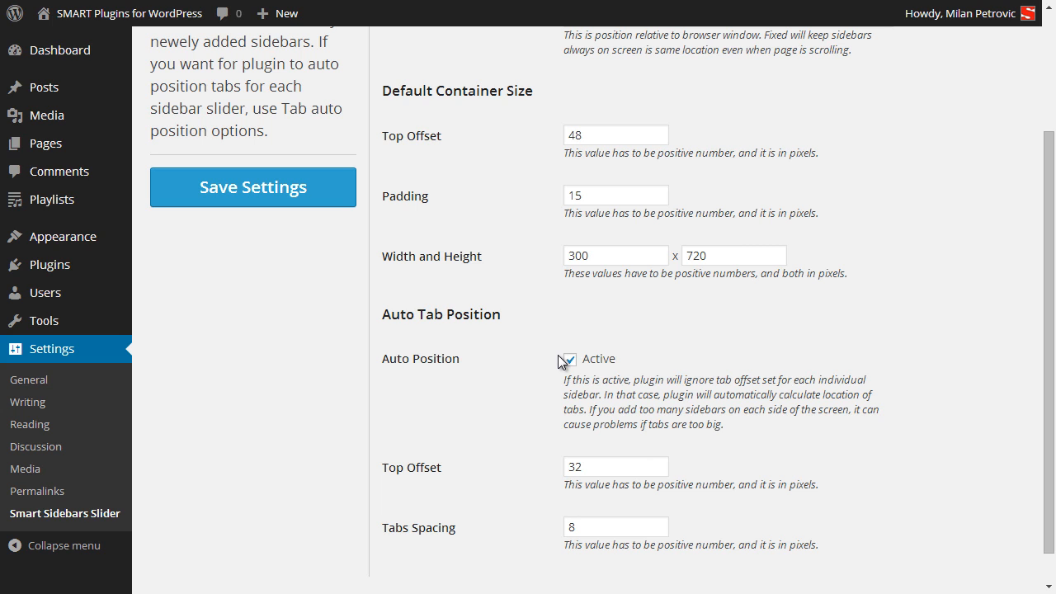
{"action": "scroll", "coordinate": [565, 373], "scroll_direction": "up", "scroll_amount": 3}
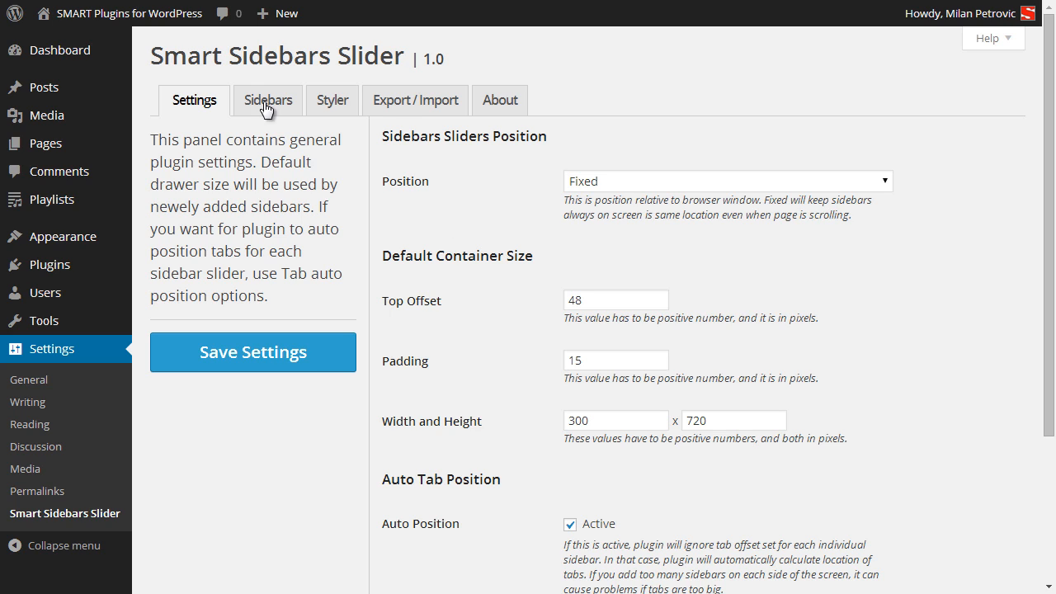
Review the plugin's custom color styles and its export and import options, and return to the general settings.
{"action": "left_click", "coordinate": [335, 103]}
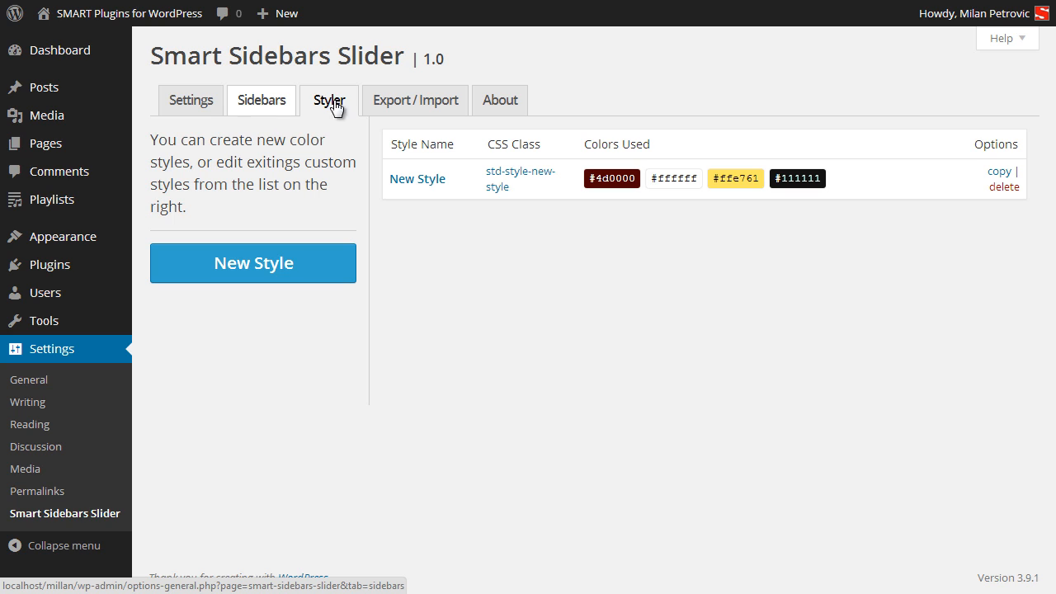
{"action": "left_click", "coordinate": [424, 106]}
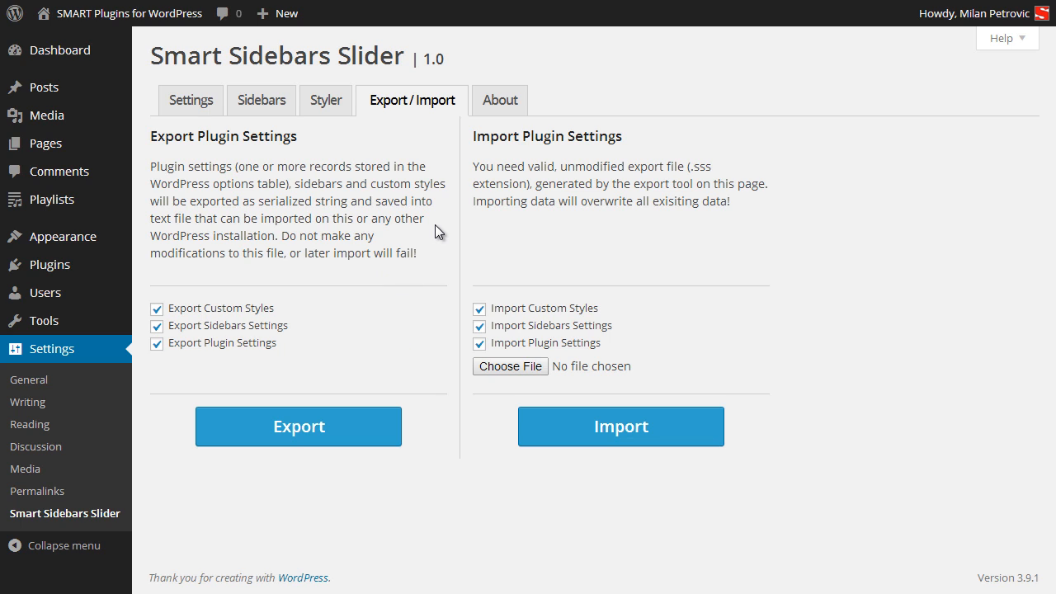
{"action": "left_click", "coordinate": [206, 102]}
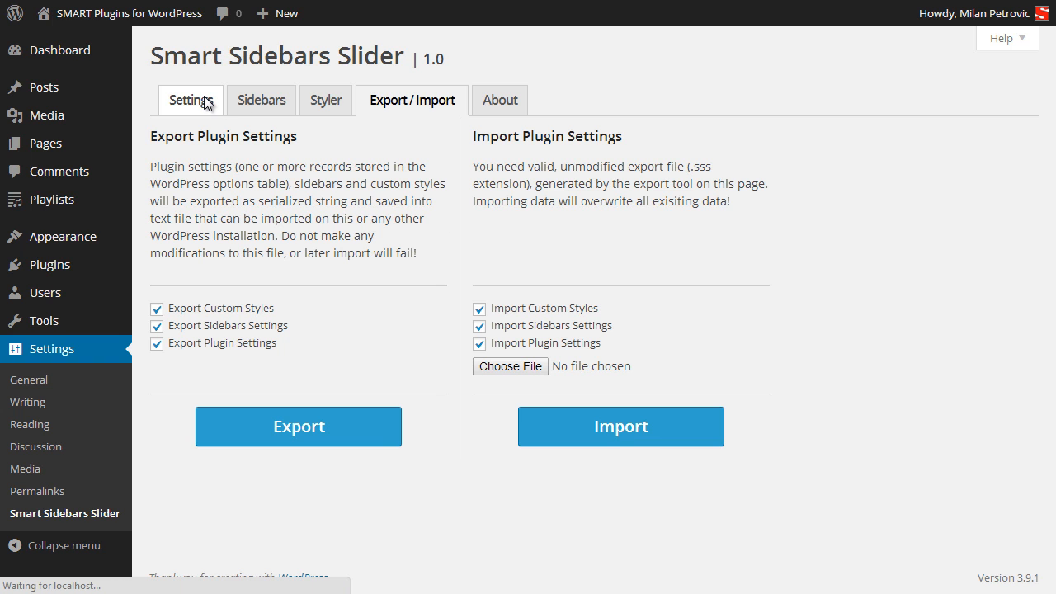